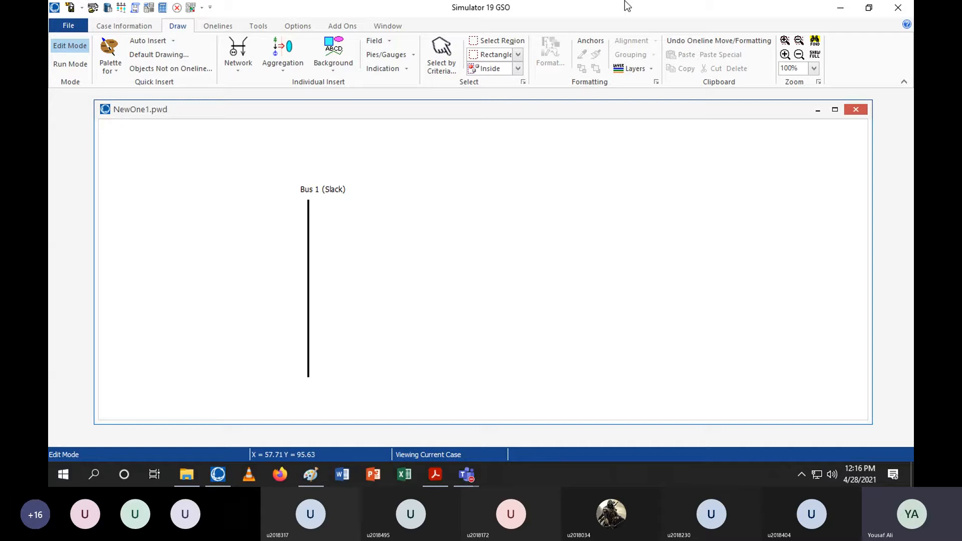
Insert a new bus named Bus 2 to the right of Bus 1, then shift both buses slightly left and down
{"action": "left_click", "coordinate": [227, 65]}
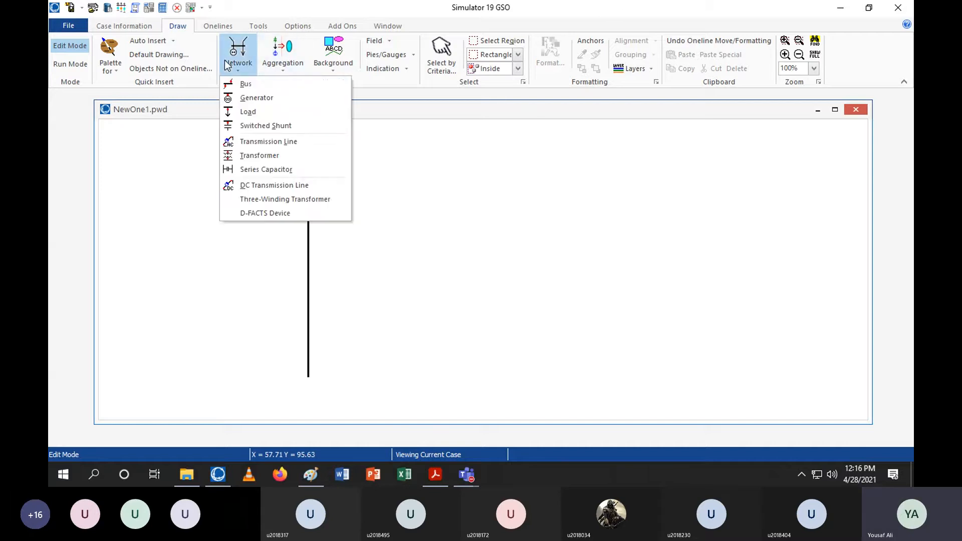
{"action": "left_click", "coordinate": [238, 85]}
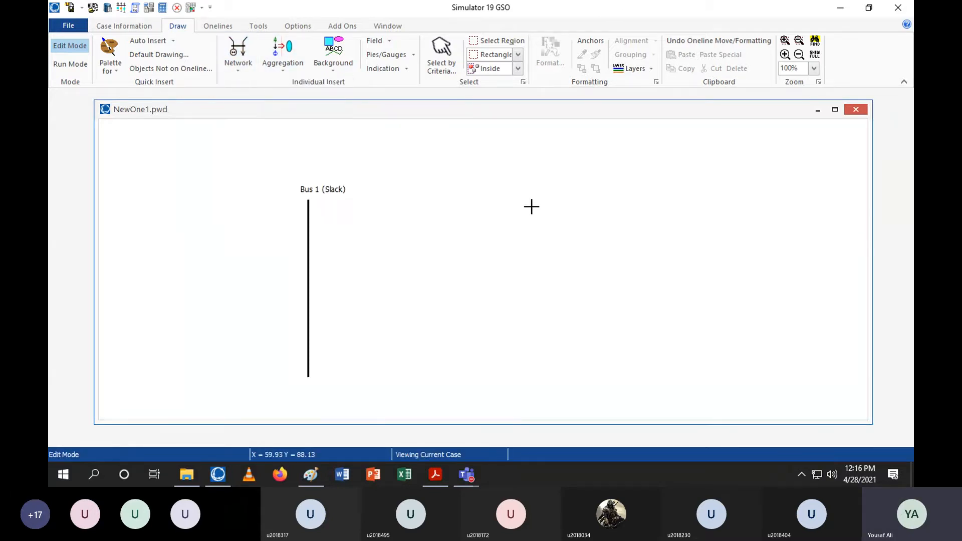
{"action": "left_click", "coordinate": [446, 198]}
{"action": "key", "text": "Tab"}
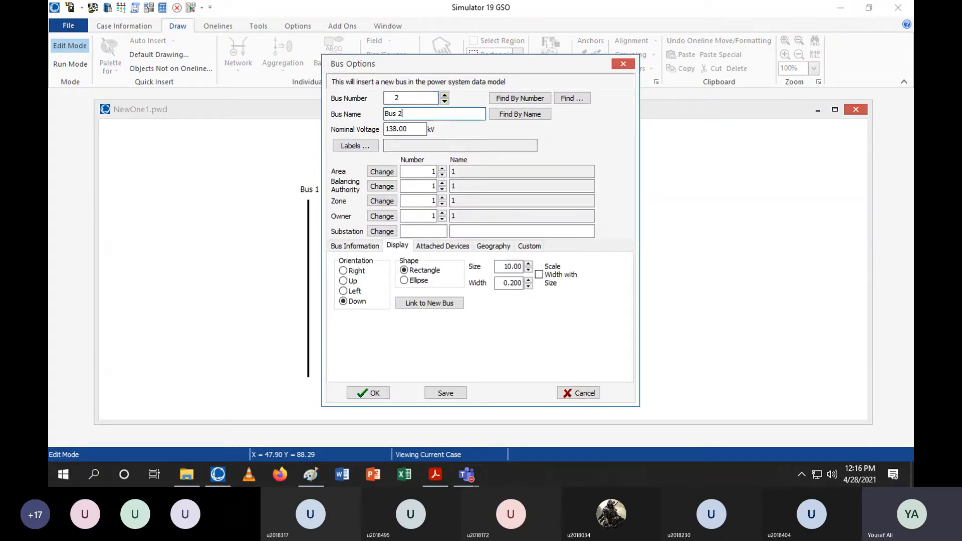
{"action": "left_click", "coordinate": [373, 245]}
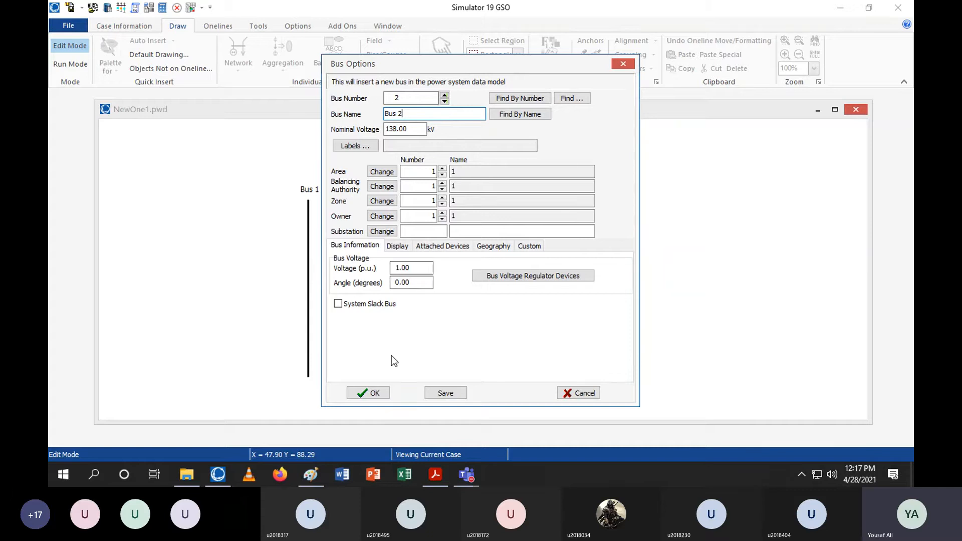
{"action": "left_click", "coordinate": [363, 395]}
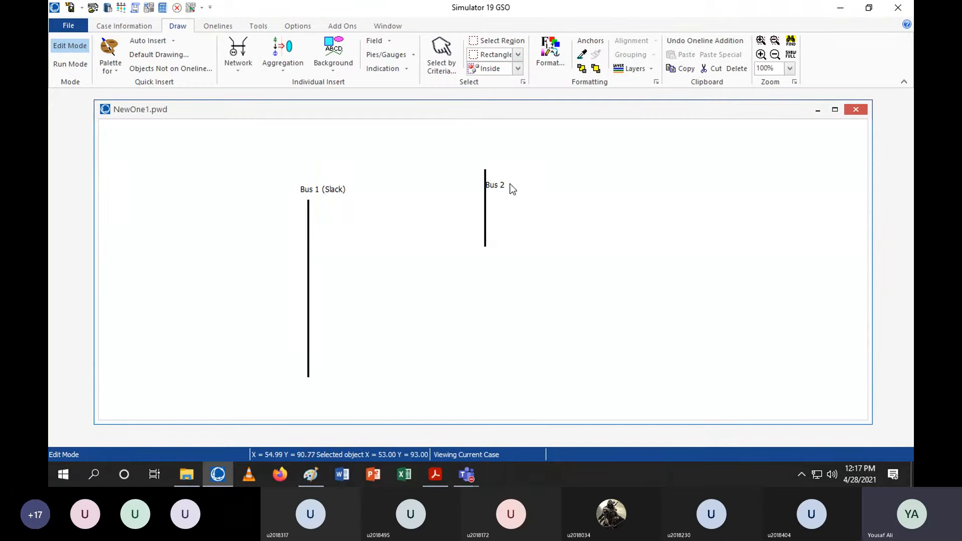
{"action": "left_click_drag", "start_coordinate": [511, 189], "coordinate": [503, 161]}
{"action": "left_click_drag", "start_coordinate": [478, 243], "coordinate": [430, 261]}
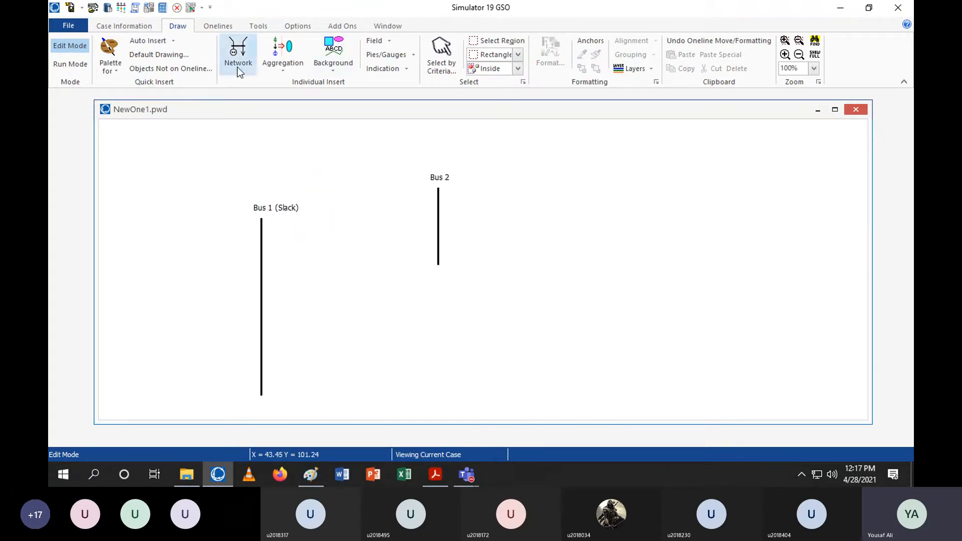
Insert a bus named Bus 3 to the right of Bus 2 and nudge it slightly upward
{"action": "left_click", "coordinate": [238, 52]}
{"action": "left_click", "coordinate": [242, 88]}
{"action": "left_click", "coordinate": [597, 221]}
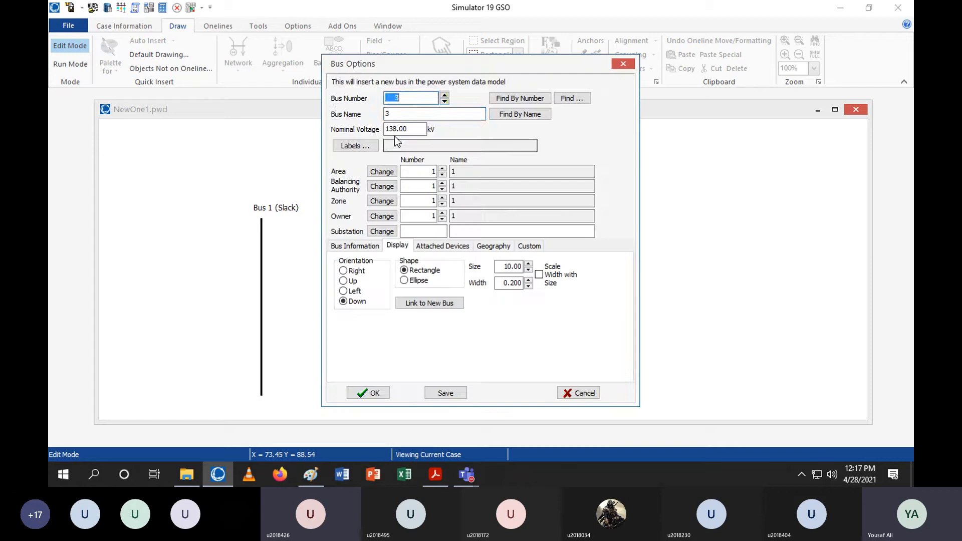
{"action": "left_click", "coordinate": [394, 112]}
{"action": "left_click_drag", "start_coordinate": [395, 112], "coordinate": [337, 115]}
{"action": "type", "text": "Bus"}
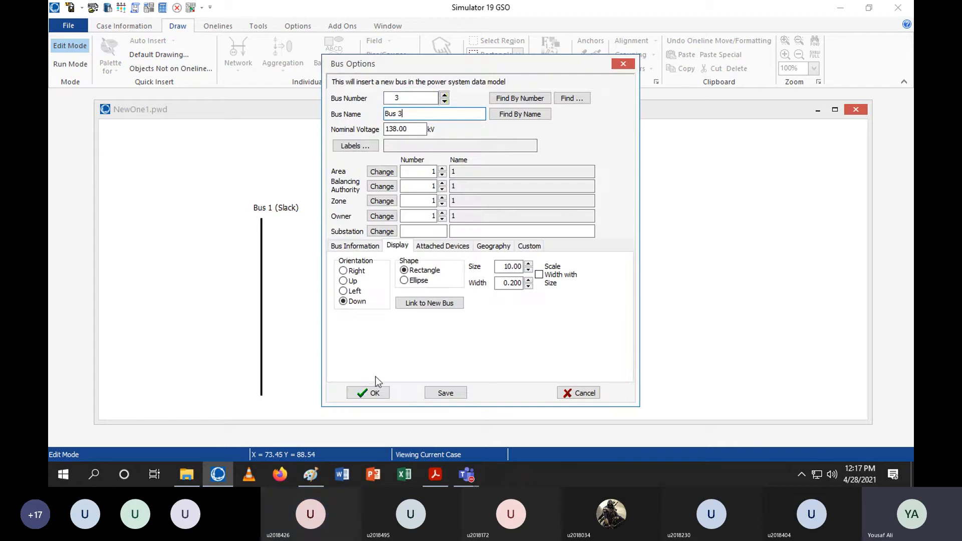
{"action": "key", "text": "Return"}
{"action": "left_click_drag", "start_coordinate": [643, 198], "coordinate": [638, 176]}
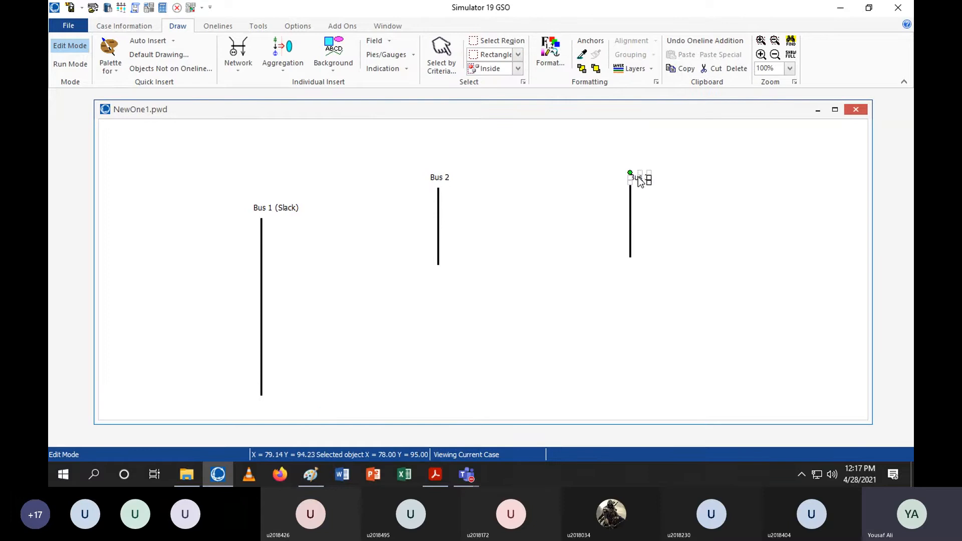
{"action": "left_click", "coordinate": [740, 252]}
Insert a bus named Bus 4 below Bus 2 and nudge it slightly upward
{"action": "left_click", "coordinate": [246, 54]}
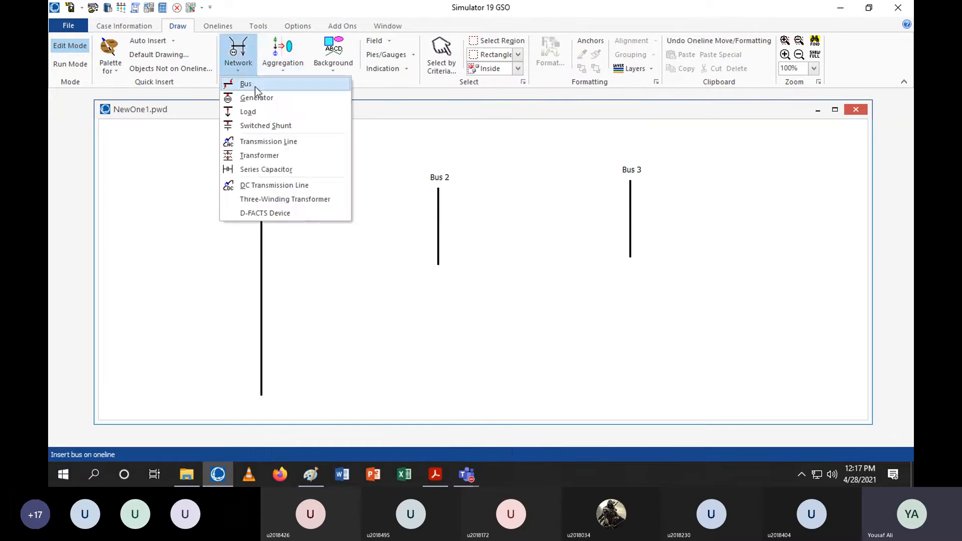
{"action": "left_click", "coordinate": [254, 86]}
{"action": "left_click", "coordinate": [436, 349]}
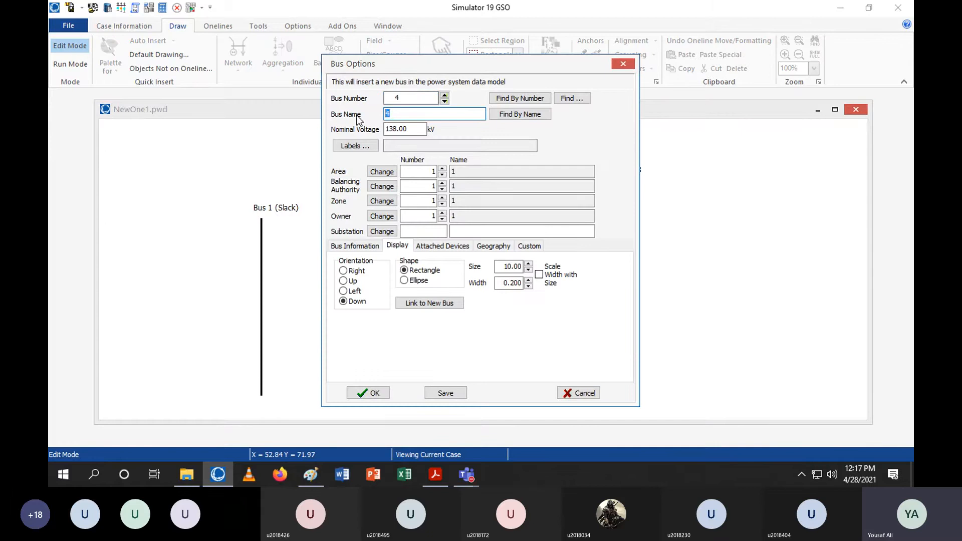
{"action": "type", "text": "Bus"}
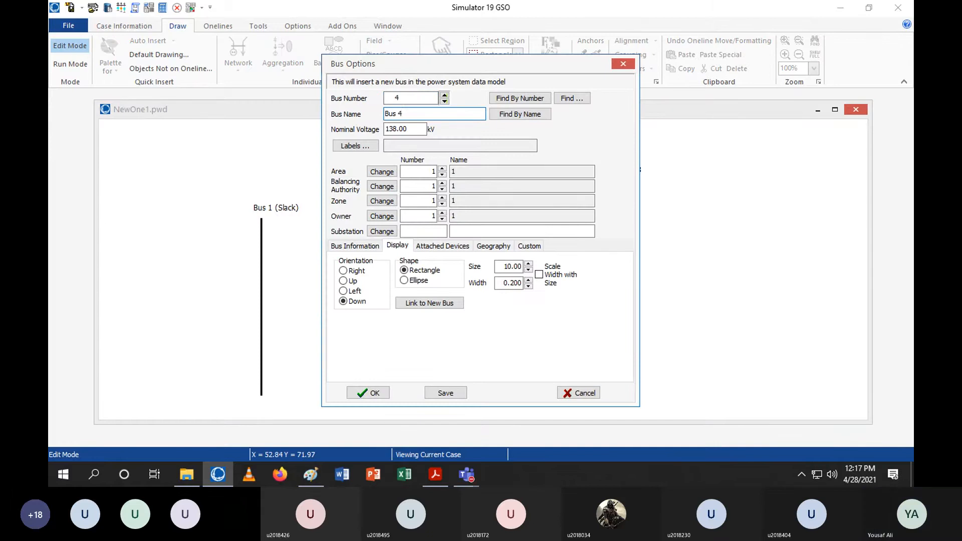
{"action": "left_click", "coordinate": [360, 393]}
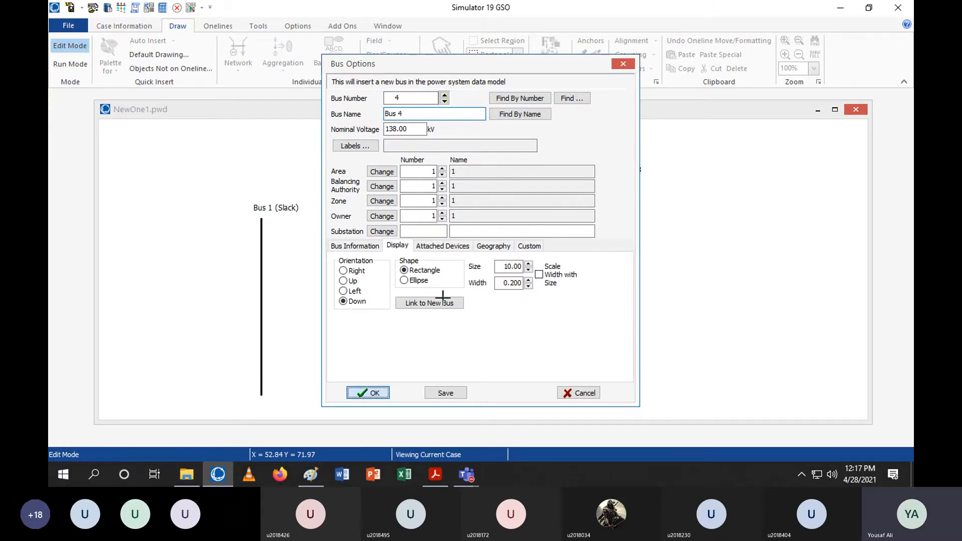
{"action": "left_click_drag", "start_coordinate": [440, 348], "coordinate": [444, 321]}
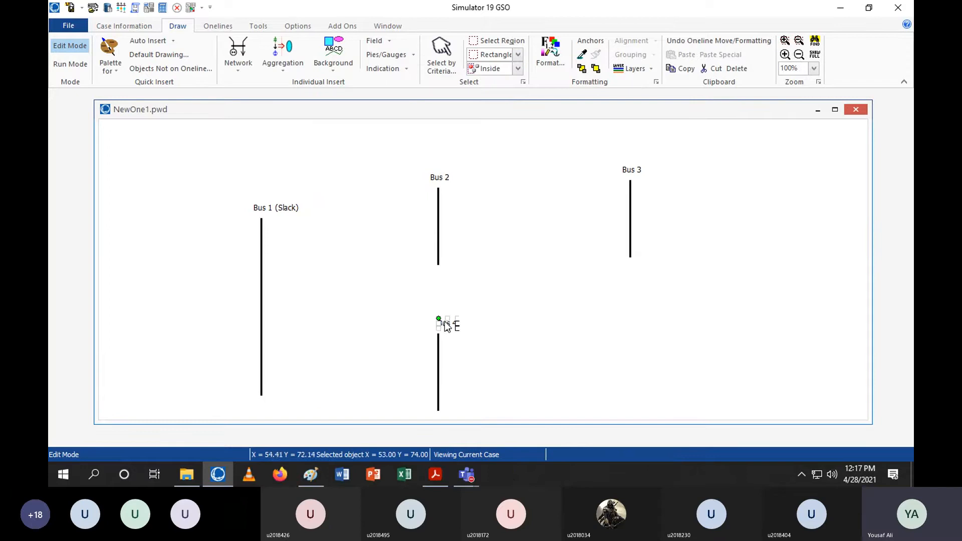
{"action": "left_click", "coordinate": [466, 319]}
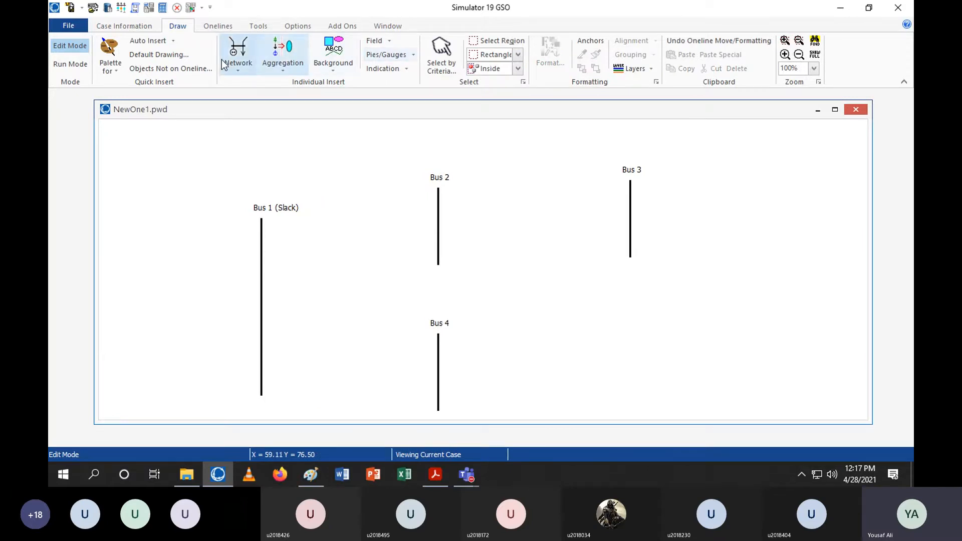
Insert a bus named Bus 5 below Bus 3 and adjust its position
{"action": "left_click", "coordinate": [238, 53]}
{"action": "left_click", "coordinate": [245, 85]}
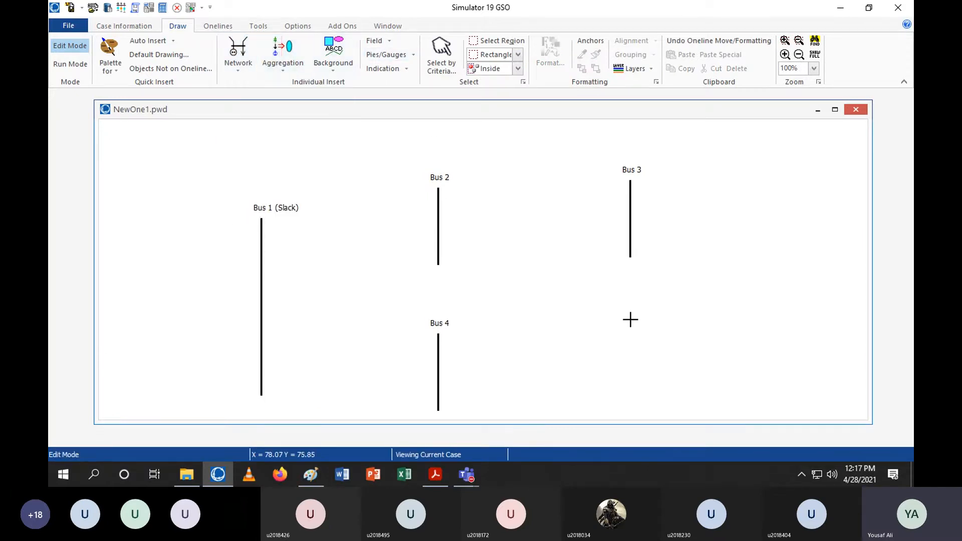
{"action": "left_click", "coordinate": [631, 359]}
{"action": "key", "text": "Tab"}
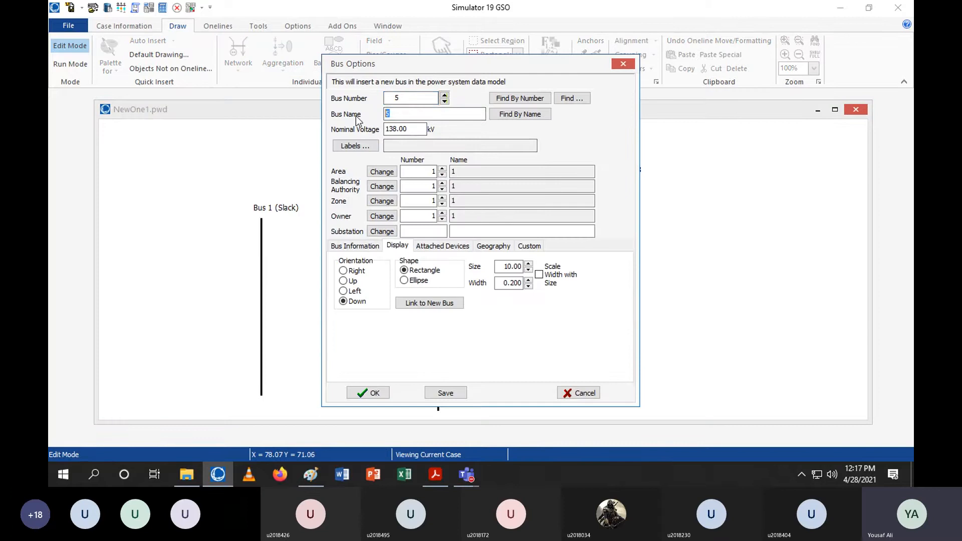
{"action": "type", "text": "Bus"}
{"action": "left_click", "coordinate": [368, 392]}
{"action": "left_click_drag", "start_coordinate": [670, 369], "coordinate": [633, 358]}
{"action": "left_click", "coordinate": [640, 310]}
{"action": "left_click", "coordinate": [626, 356]}
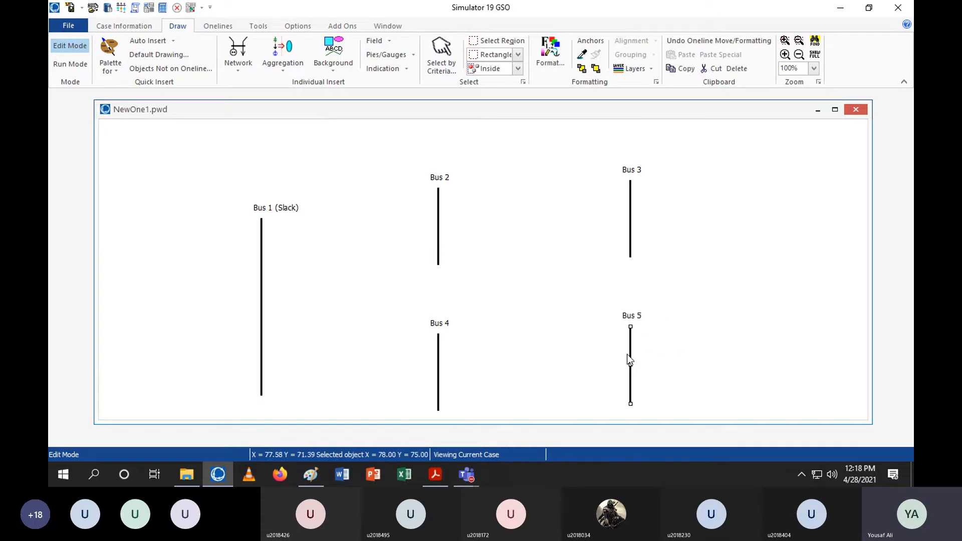
Attach a load of 50 MW constant power to Bus 2
{"action": "left_click", "coordinate": [241, 52]}
{"action": "left_click", "coordinate": [268, 109]}
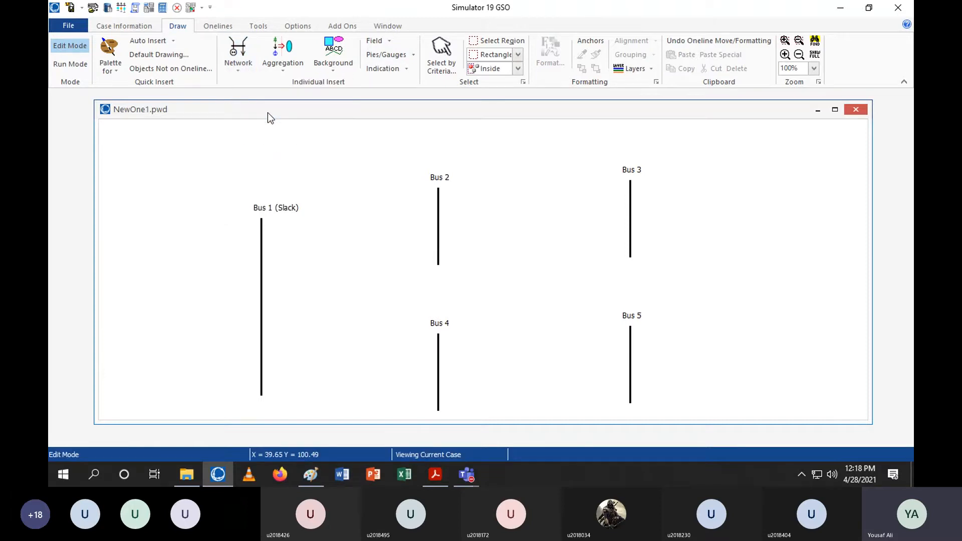
{"action": "left_click", "coordinate": [438, 204]}
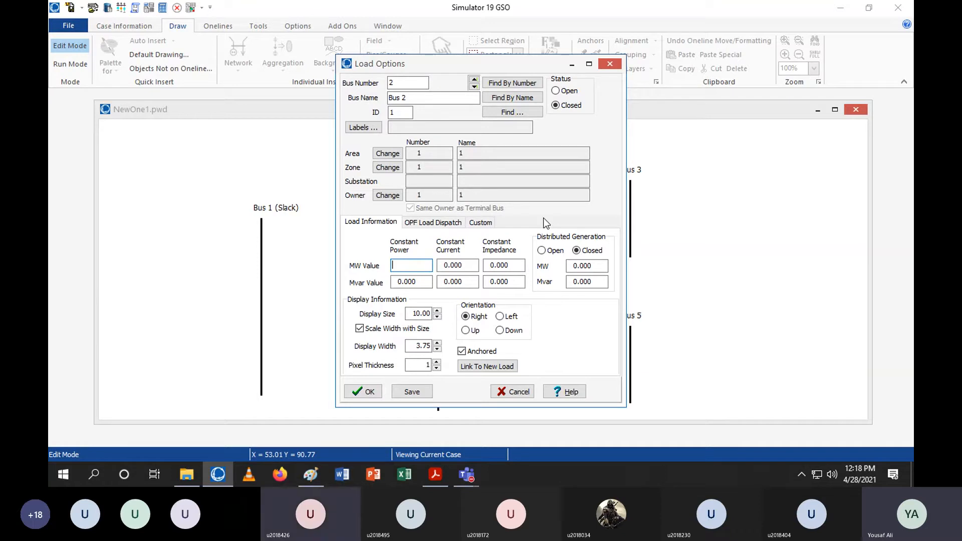
{"action": "type", "text": "50"}
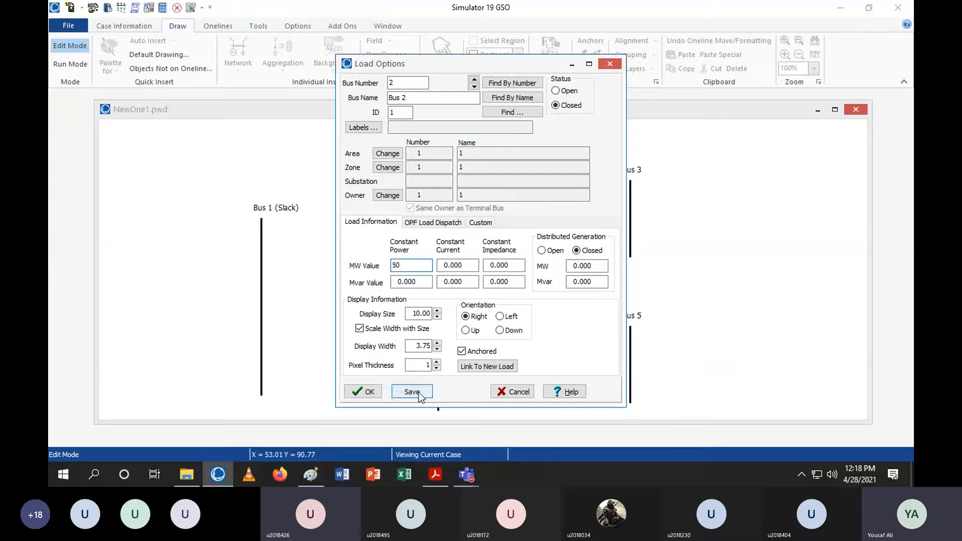
{"action": "left_click", "coordinate": [358, 396]}
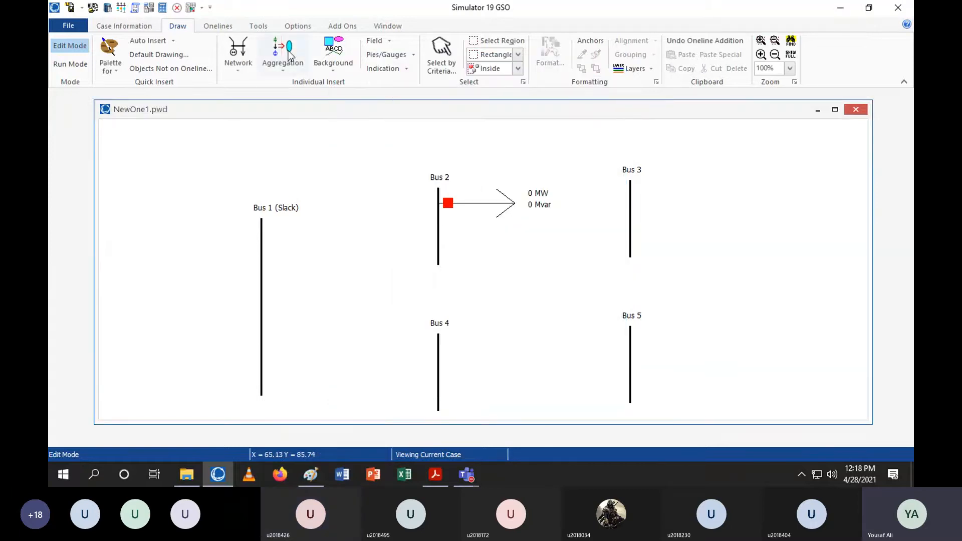
Attach a load of 50 MW constant power to Bus 3
{"action": "left_click", "coordinate": [238, 58]}
{"action": "left_click", "coordinate": [260, 115]}
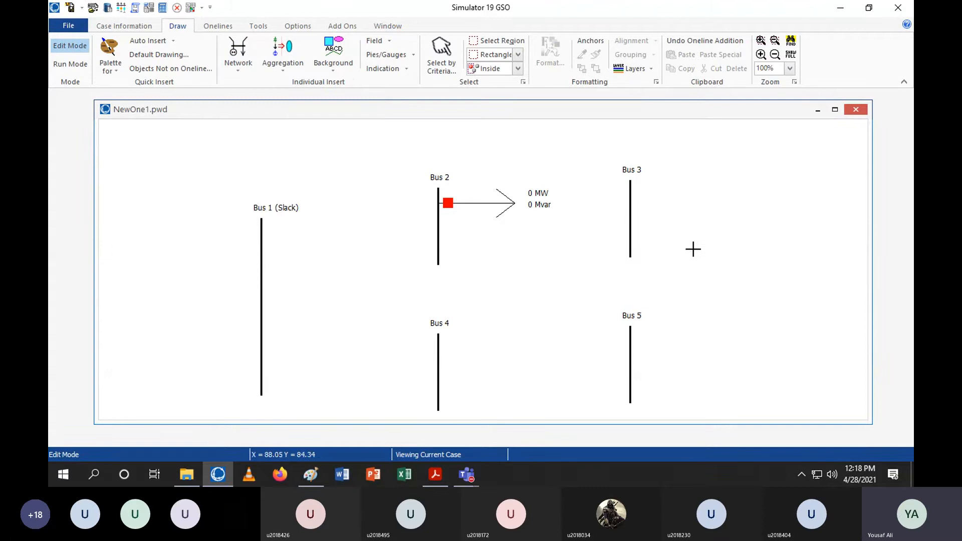
{"action": "left_click", "coordinate": [630, 199]}
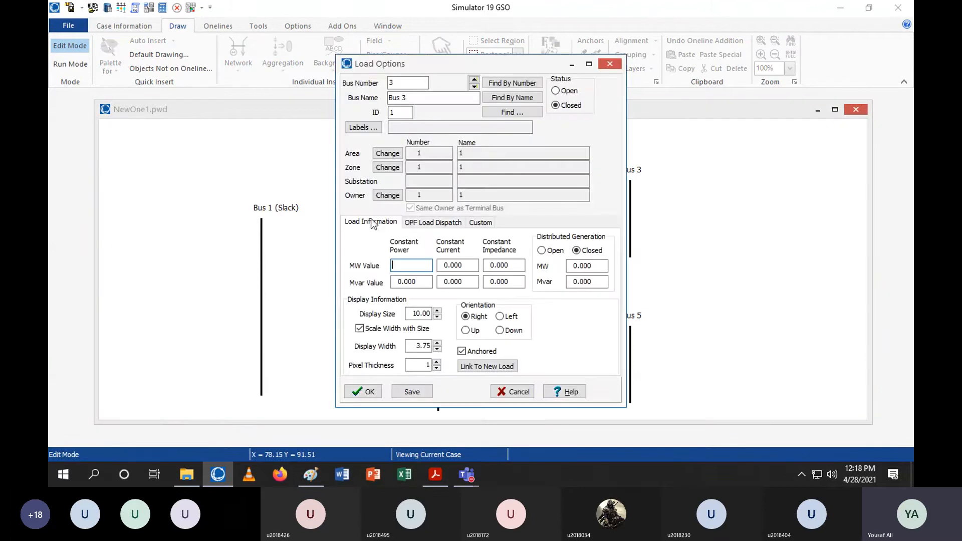
{"action": "type", "text": "50"}
{"action": "left_click", "coordinate": [364, 392]}
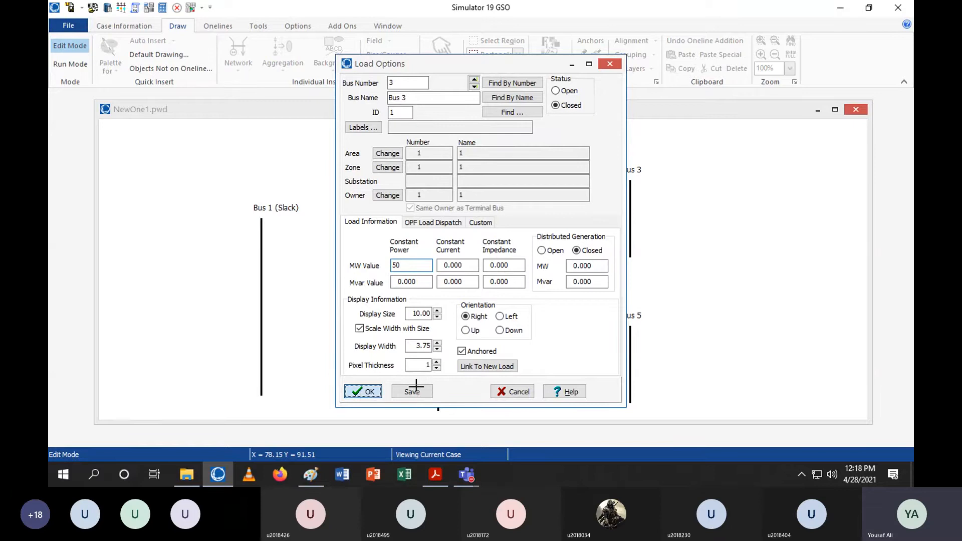
Attach a load of 50 MW constant power to Bus 4
{"action": "left_click", "coordinate": [235, 60]}
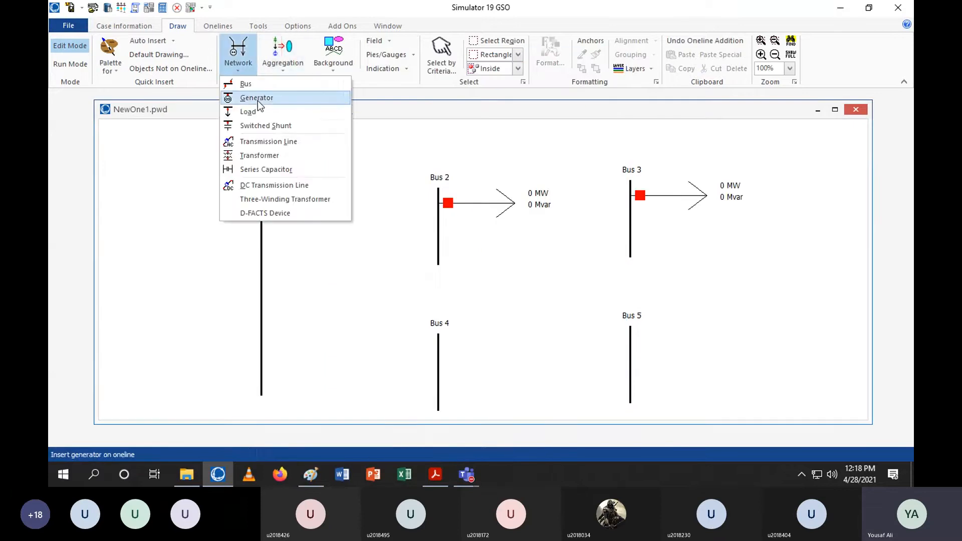
{"action": "left_click", "coordinate": [261, 113]}
{"action": "left_click", "coordinate": [438, 344]}
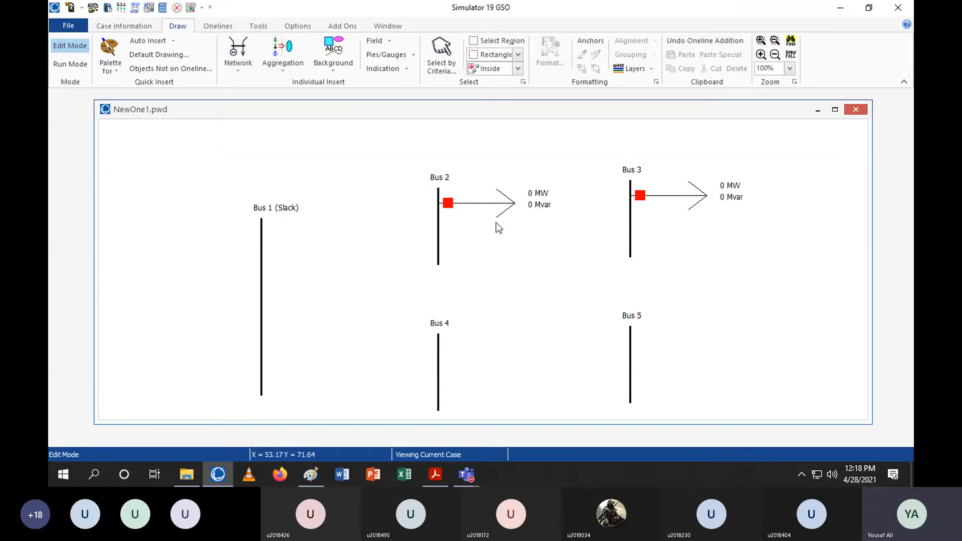
{"action": "type", "text": "50"}
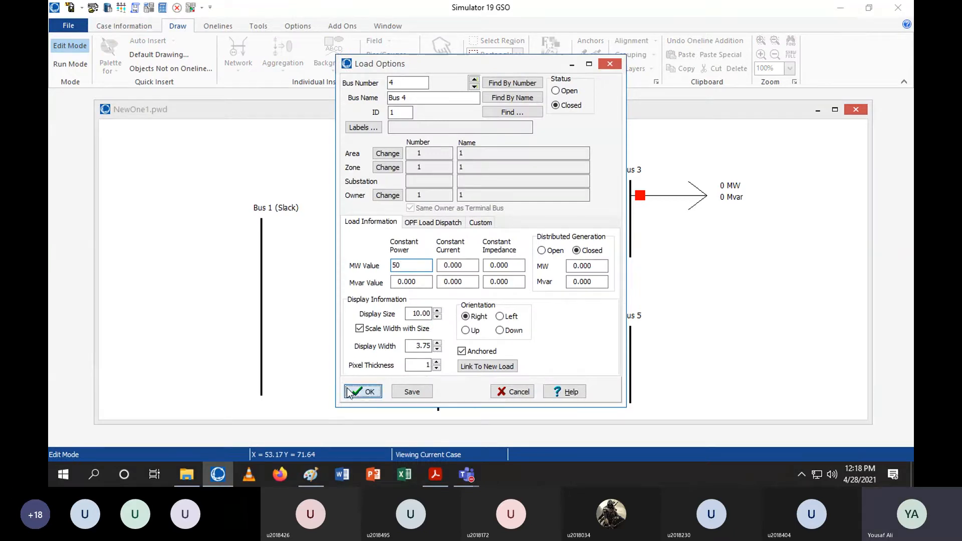
{"action": "left_click", "coordinate": [363, 391]}
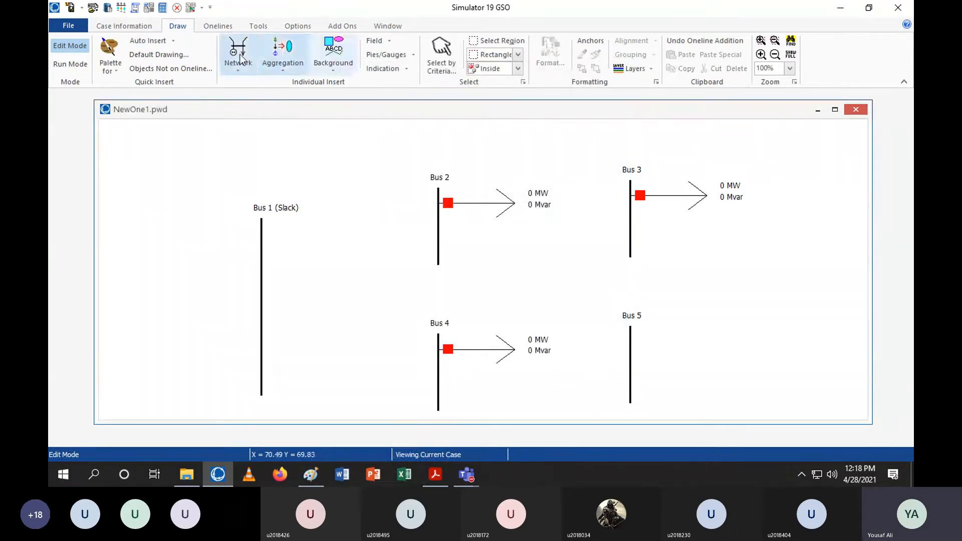
{"action": "left_click", "coordinate": [238, 55]}
{"action": "left_click", "coordinate": [246, 84]}
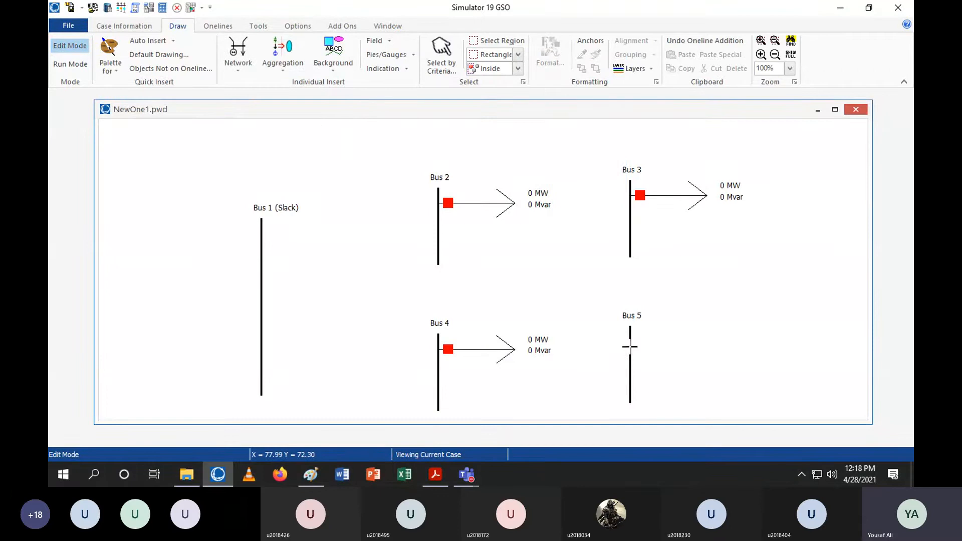
{"action": "left_click", "coordinate": [266, 221]}
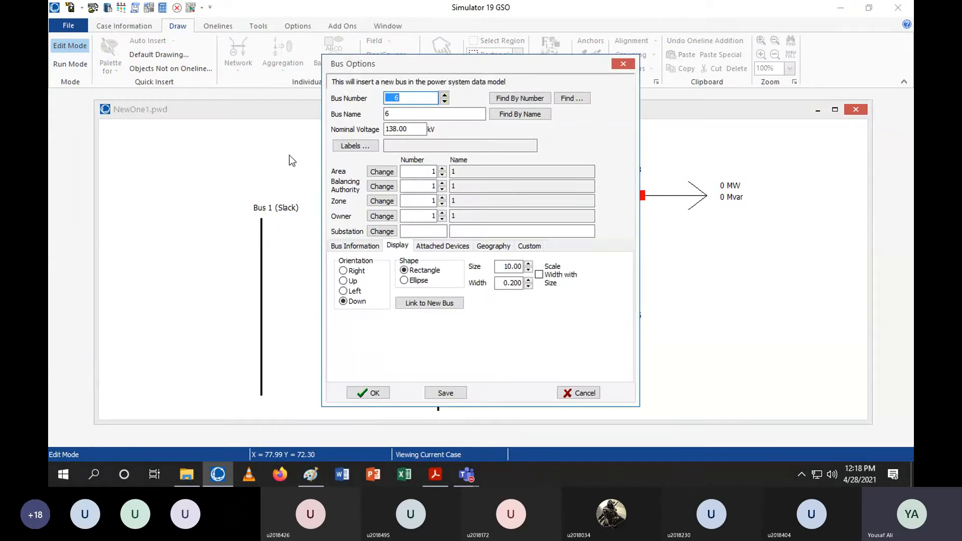
{"action": "left_click", "coordinate": [623, 64]}
Attach a load of 50 MW constant power to Bus 5
{"action": "left_click", "coordinate": [239, 56]}
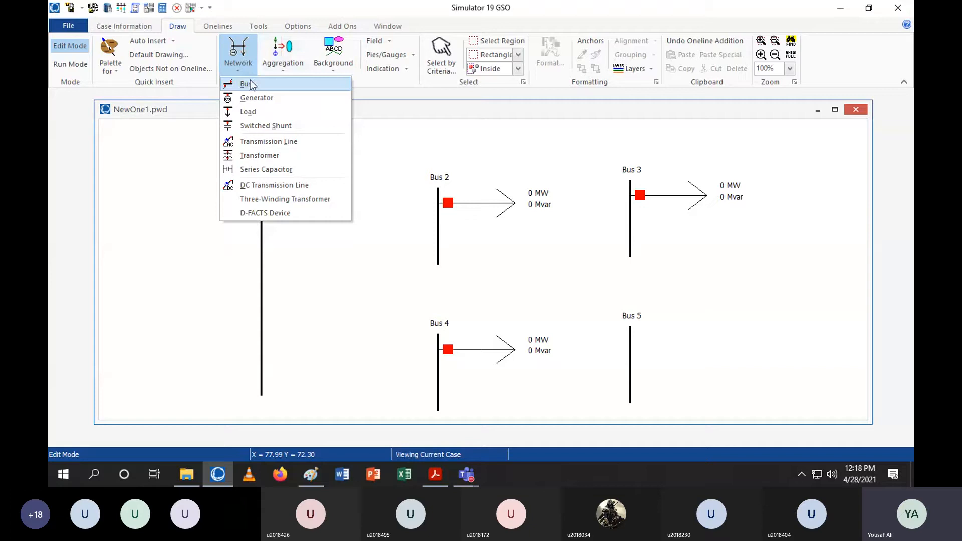
{"action": "left_click", "coordinate": [253, 111]}
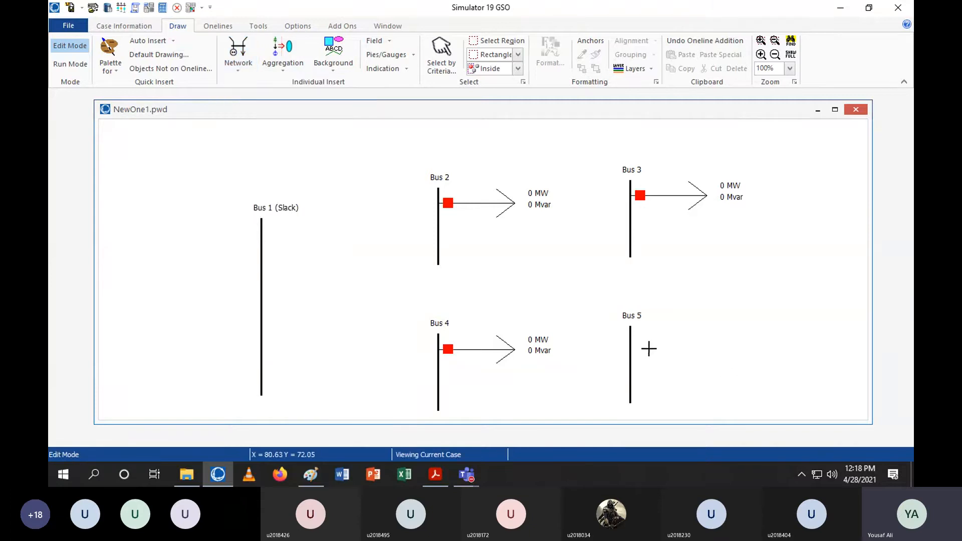
{"action": "left_click", "coordinate": [630, 348]}
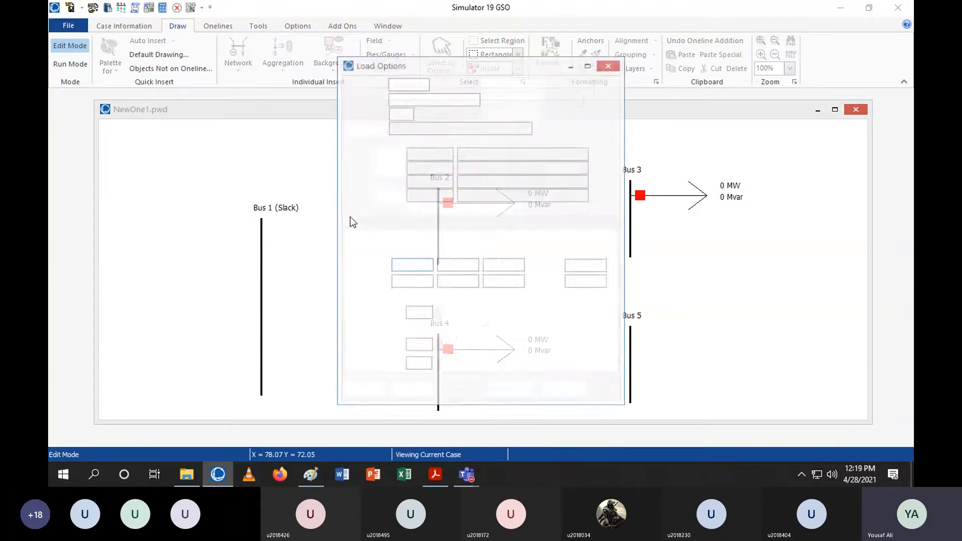
{"action": "type", "text": "50"}
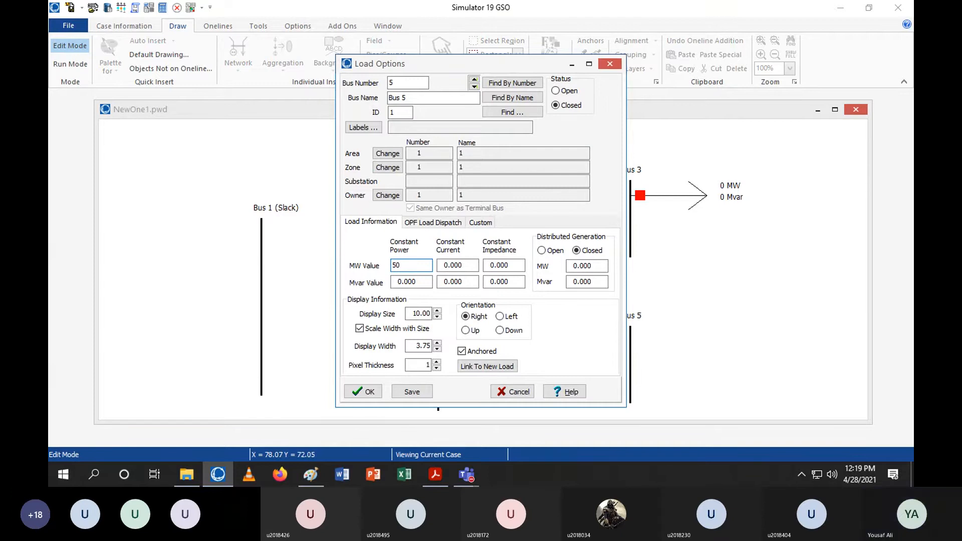
{"action": "left_click", "coordinate": [365, 392]}
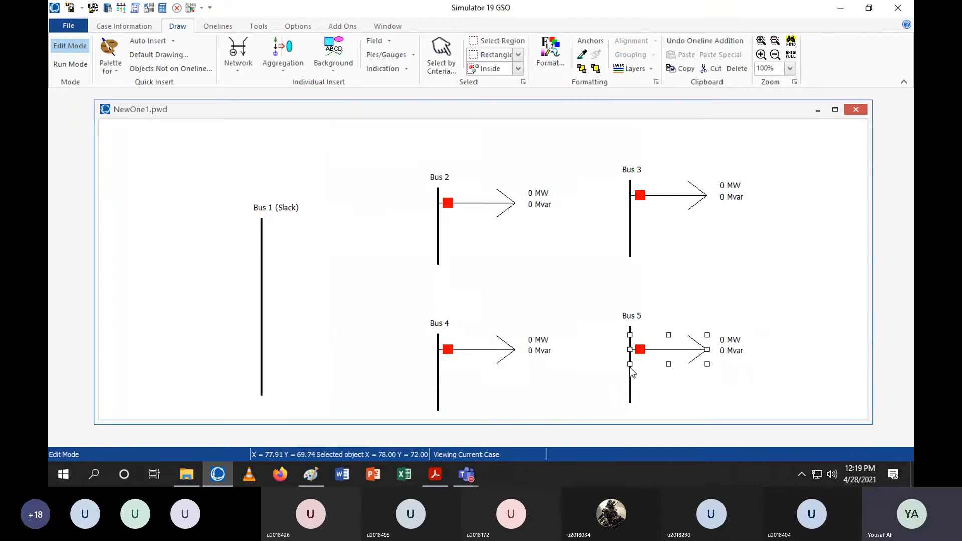
Move the Bus 5 load slightly lower along its bus and deselect it
{"action": "left_click_drag", "start_coordinate": [630, 371], "coordinate": [629, 383]}
{"action": "left_click", "coordinate": [823, 345]}
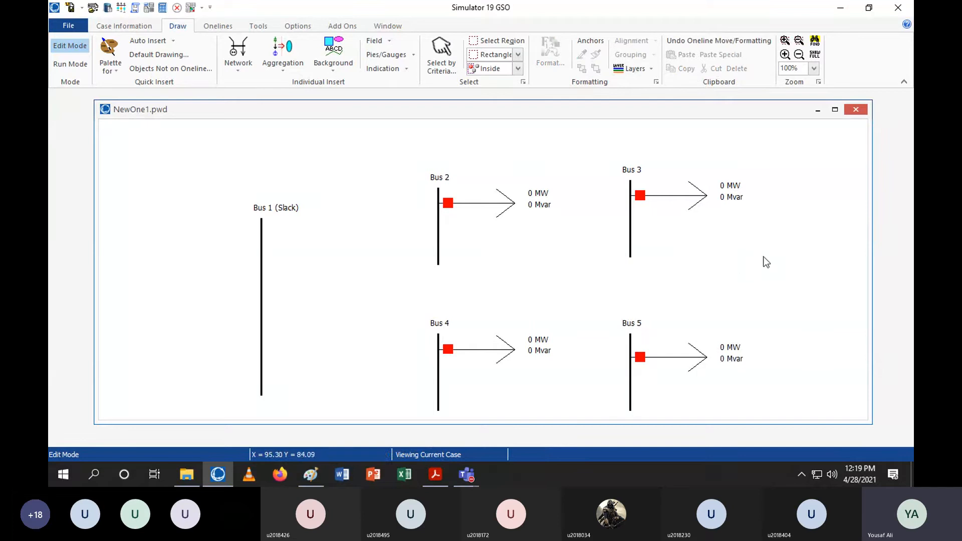
Switch to the lab handout and read through its network figures, bus distance table and fault analysis instructions
{"action": "left_click", "coordinate": [445, 484]}
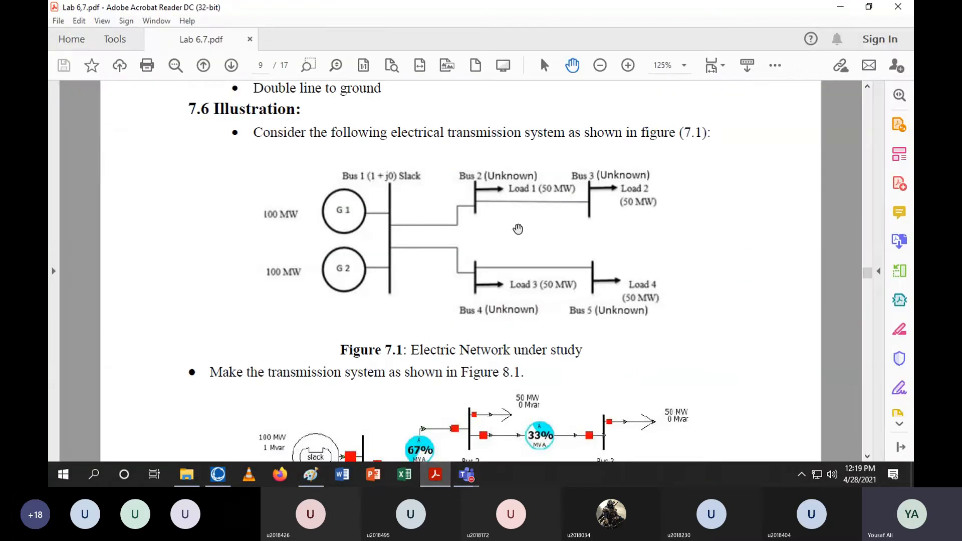
{"action": "scroll", "coordinate": [554, 230], "scroll_direction": "down", "scroll_amount": 3}
{"action": "scroll", "coordinate": [554, 230], "scroll_direction": "down", "scroll_amount": 4}
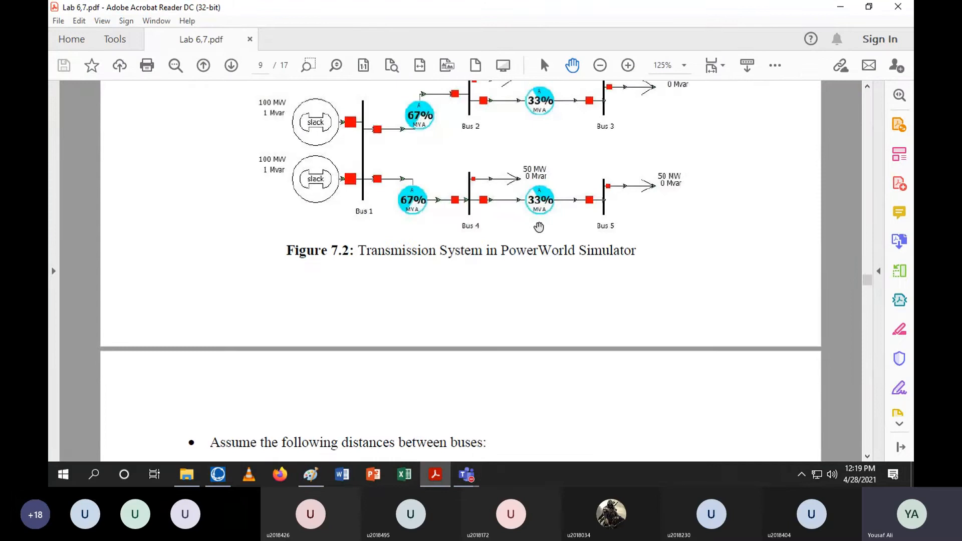
{"action": "scroll", "coordinate": [525, 225], "scroll_direction": "down", "scroll_amount": 3}
{"action": "scroll", "coordinate": [532, 202], "scroll_direction": "down", "scroll_amount": 9}
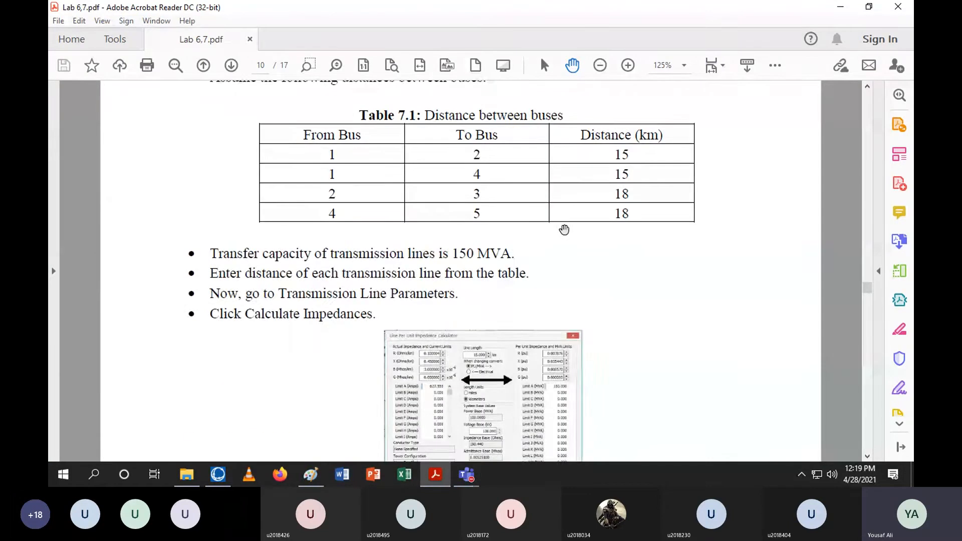
{"action": "scroll", "coordinate": [563, 239], "scroll_direction": "down", "scroll_amount": 3}
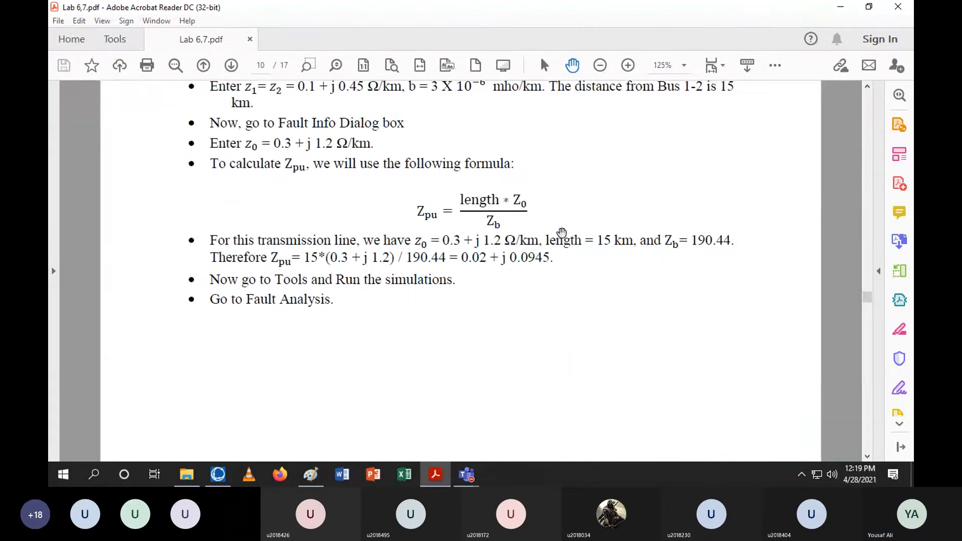
{"action": "scroll", "coordinate": [565, 232], "scroll_direction": "down", "scroll_amount": 15}
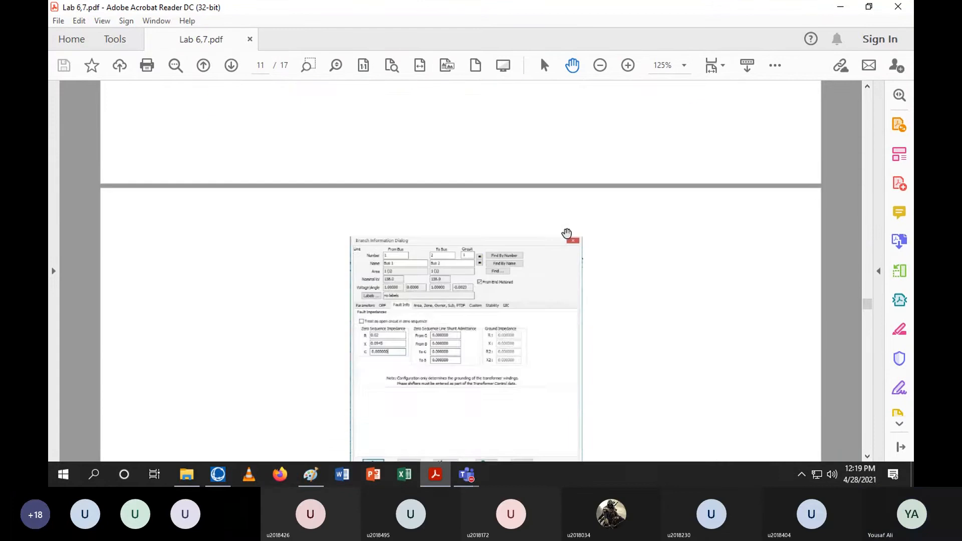
{"action": "scroll", "coordinate": [567, 235], "scroll_direction": "down", "scroll_amount": 1}
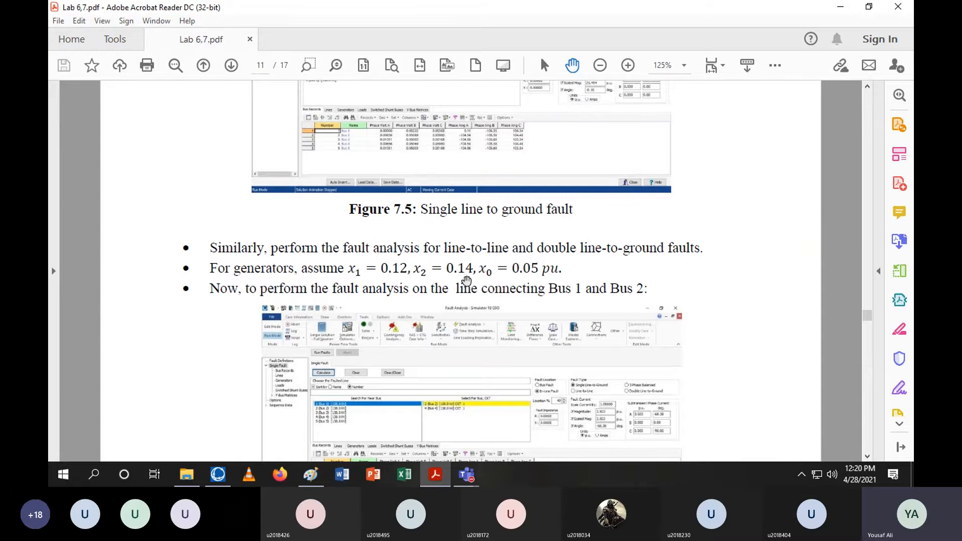
Add a generator to Bus 1 near its top with an MW setpoint of 100
{"action": "left_click", "coordinate": [218, 475]}
{"action": "left_click", "coordinate": [238, 56]}
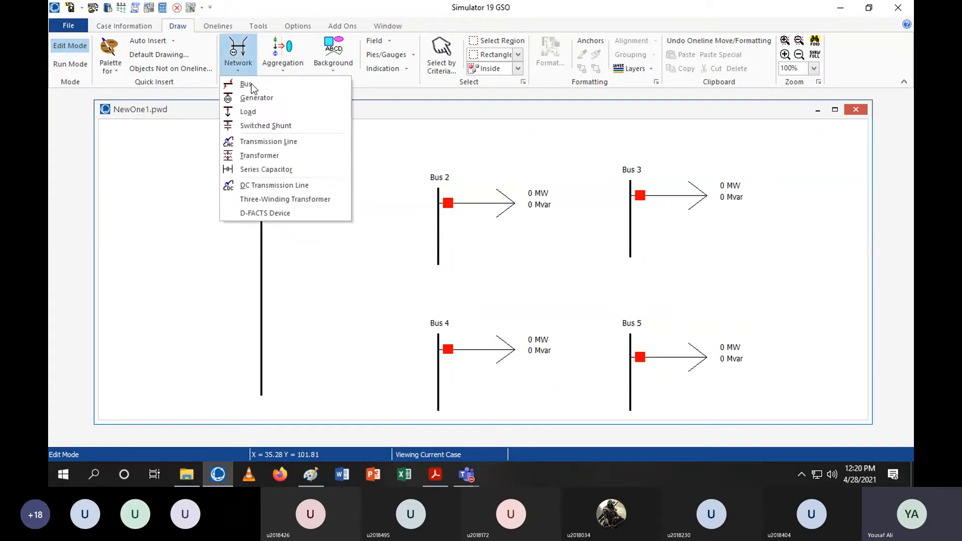
{"action": "left_click", "coordinate": [262, 99]}
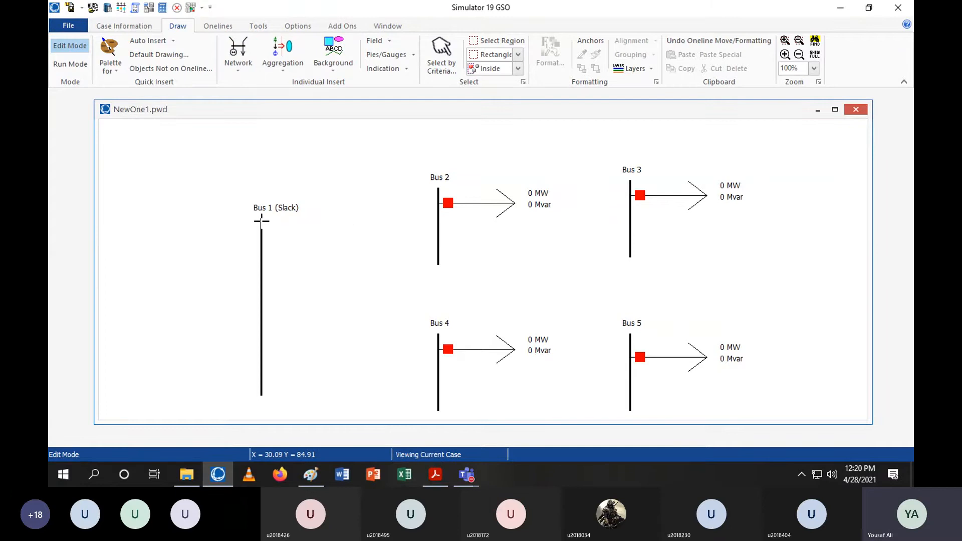
{"action": "left_click", "coordinate": [261, 231]}
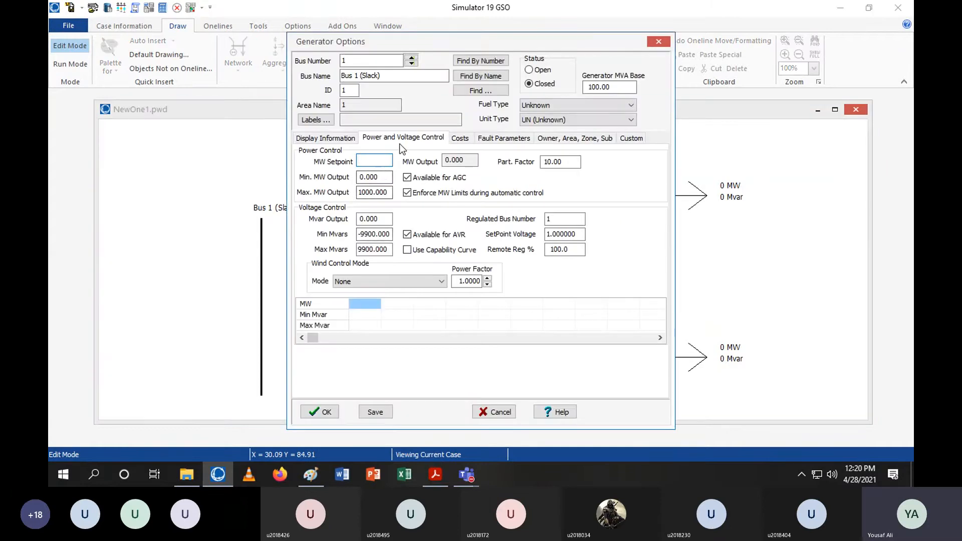
{"action": "type", "text": "100"}
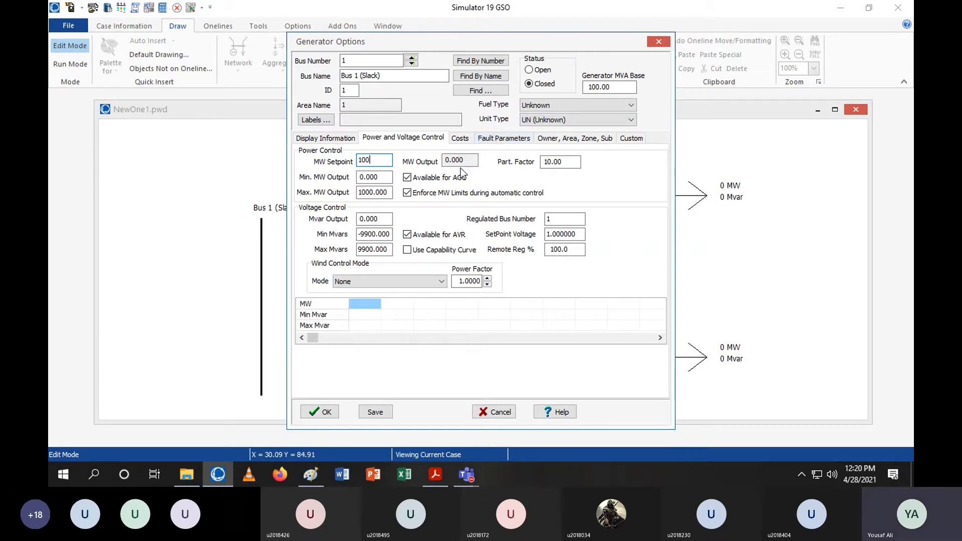
{"action": "left_click", "coordinate": [498, 140]}
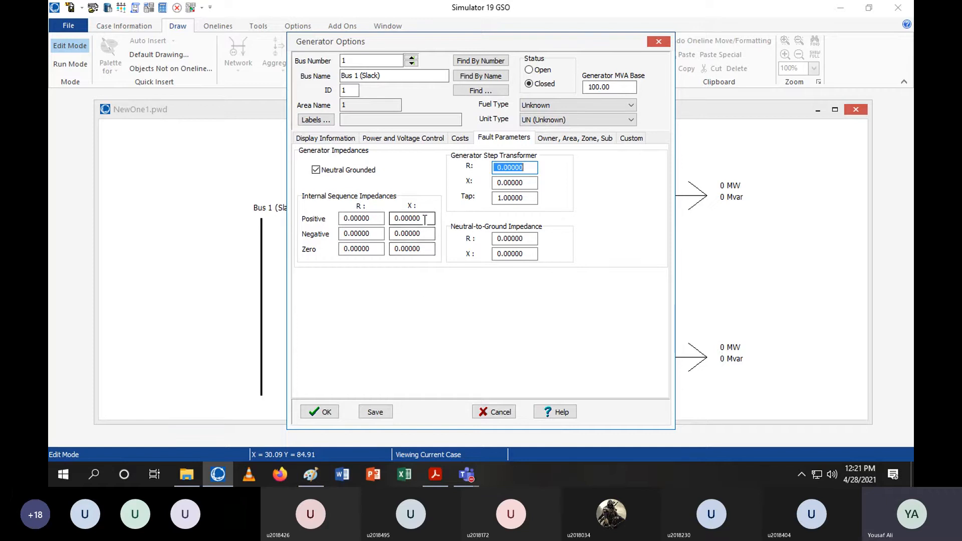
Set the generator's positive, negative and zero sequence X to 0.12, 0.14 and 0.05, checking the handout, then confirm
{"action": "left_click", "coordinate": [436, 475]}
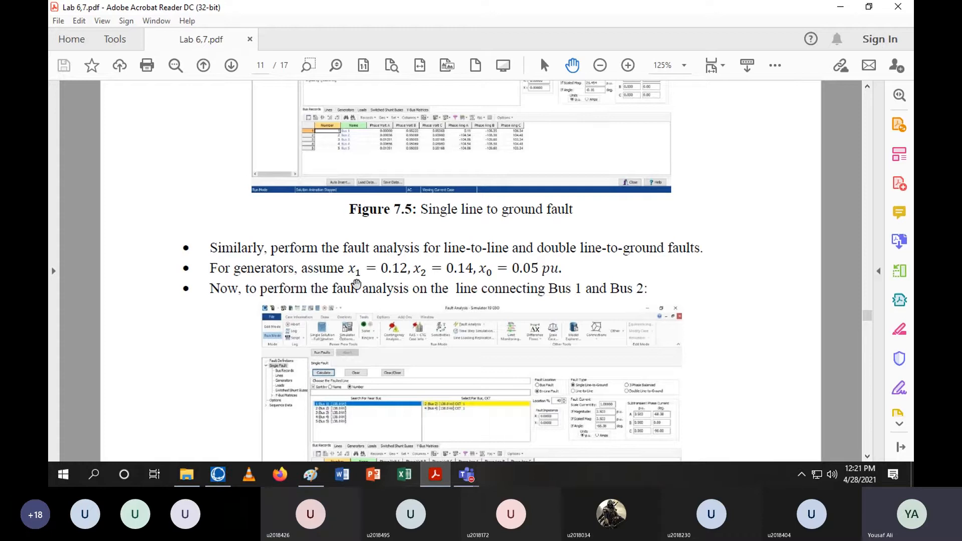
{"action": "left_click", "coordinate": [845, 6]}
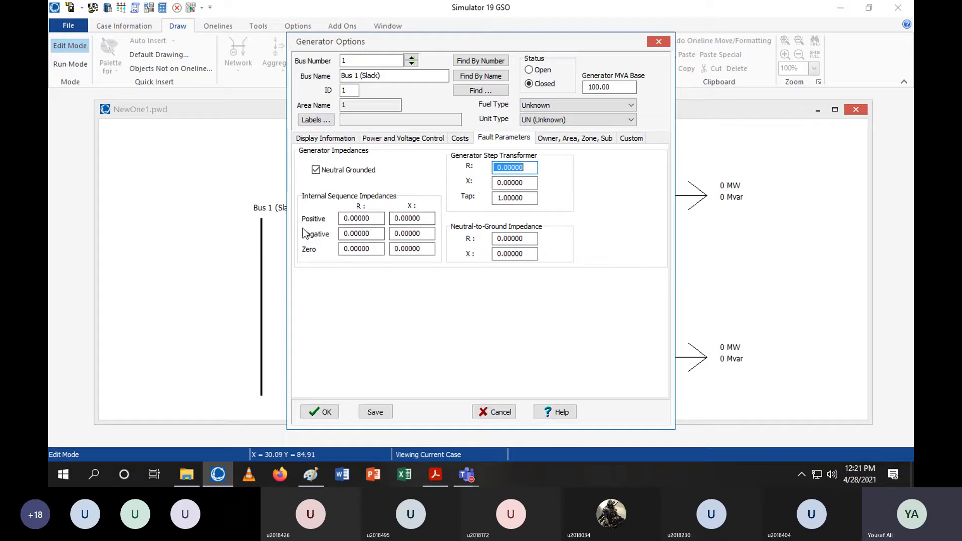
{"action": "double_click", "coordinate": [428, 222]}
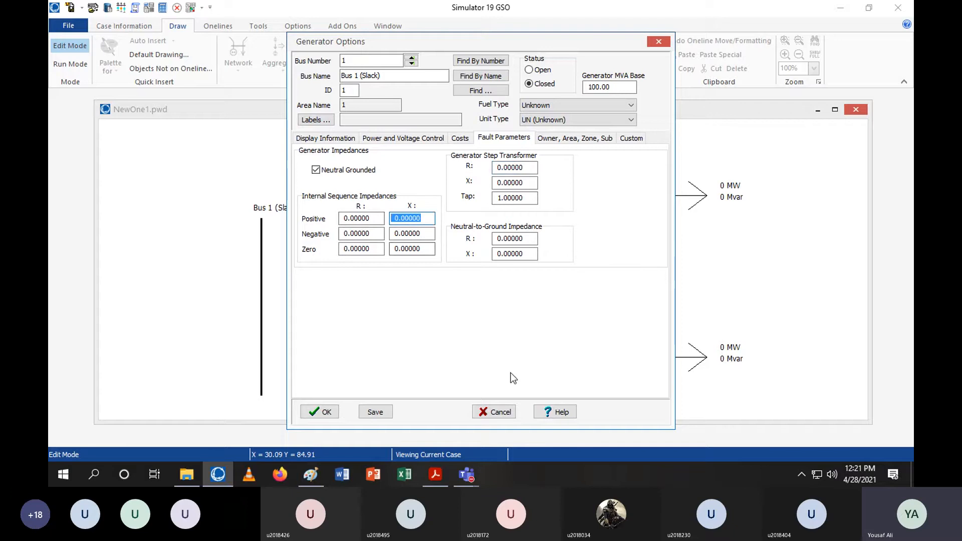
{"action": "type", "text": "0.12"}
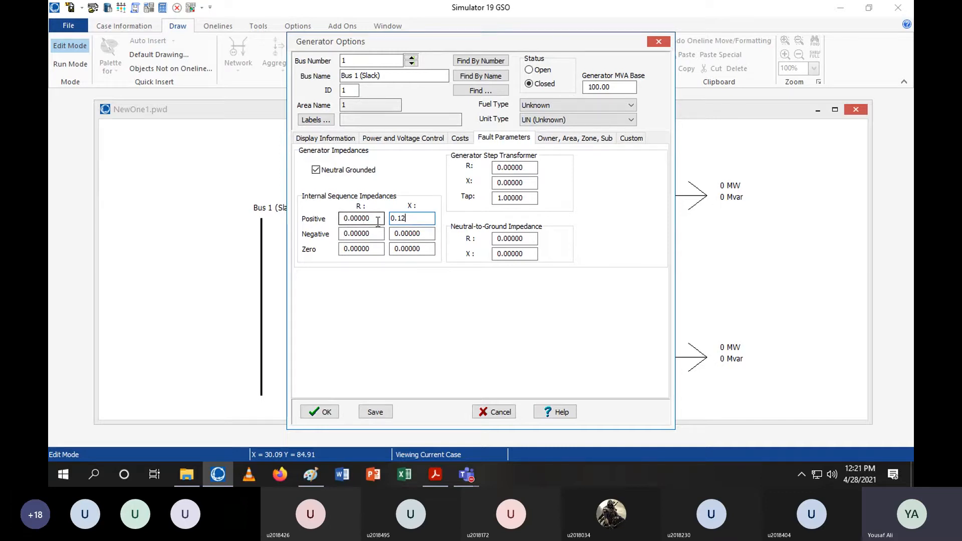
{"action": "left_click", "coordinate": [421, 234]}
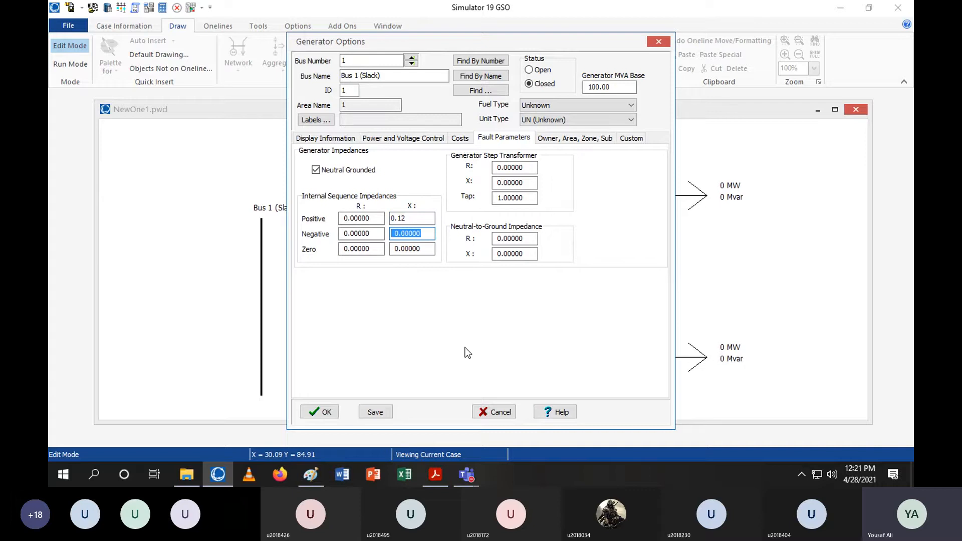
{"action": "type", "text": "0.14"}
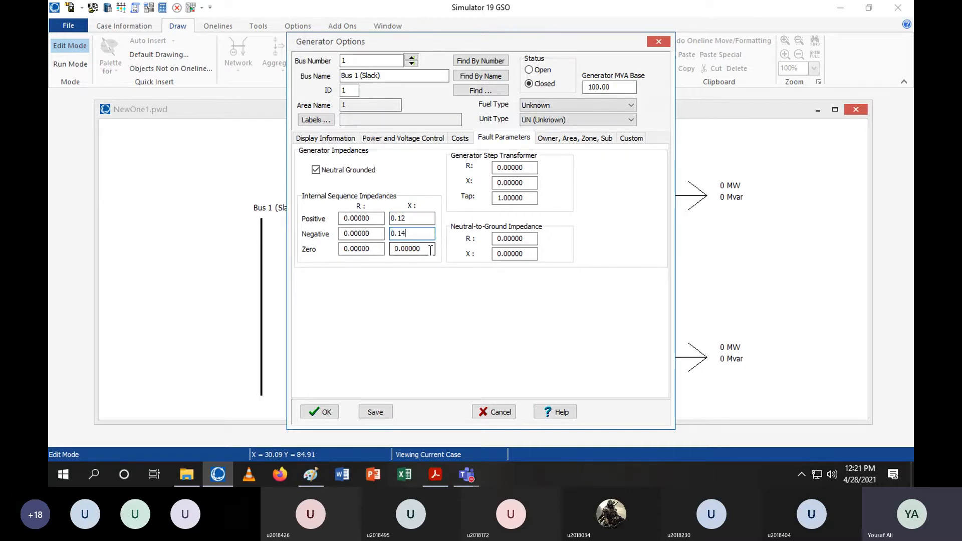
{"action": "left_click", "coordinate": [399, 249]}
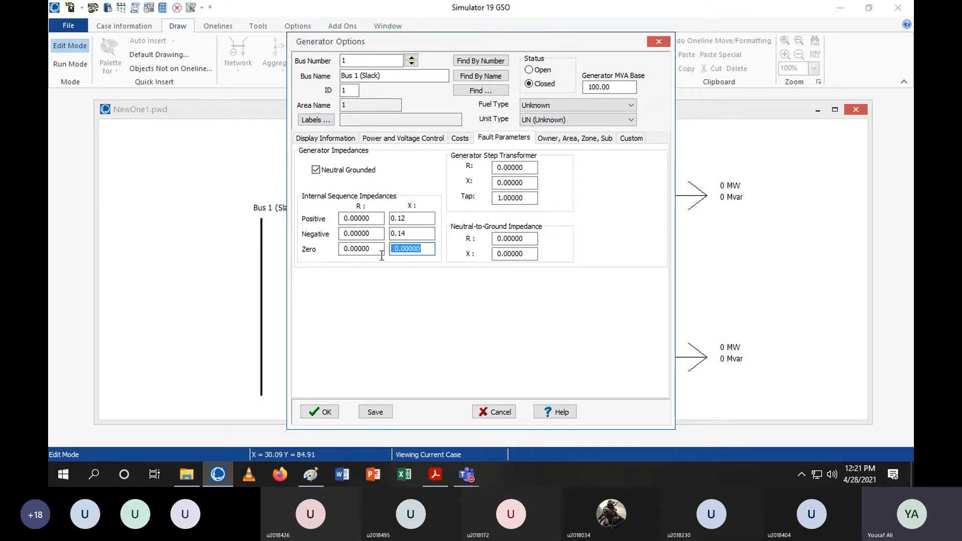
{"action": "left_click", "coordinate": [435, 475]}
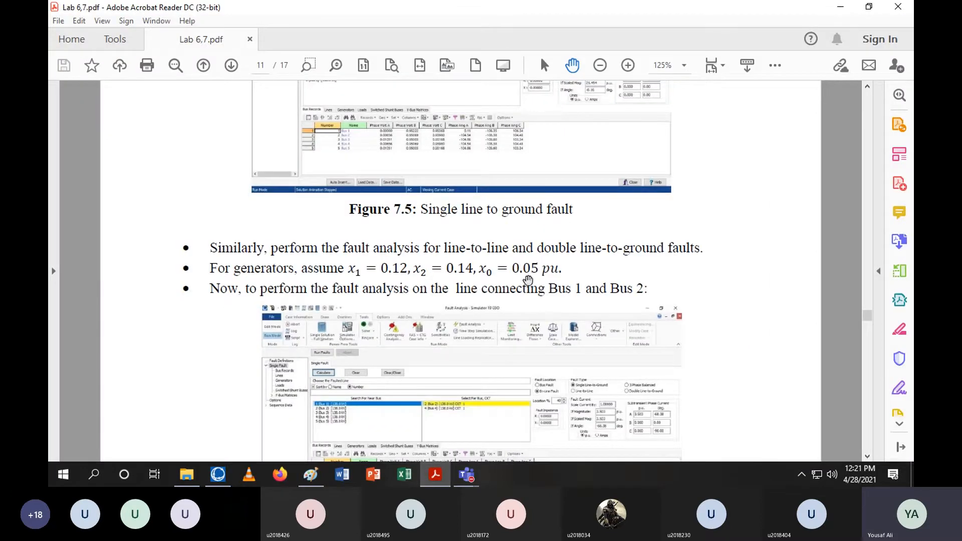
{"action": "left_click", "coordinate": [841, 11]}
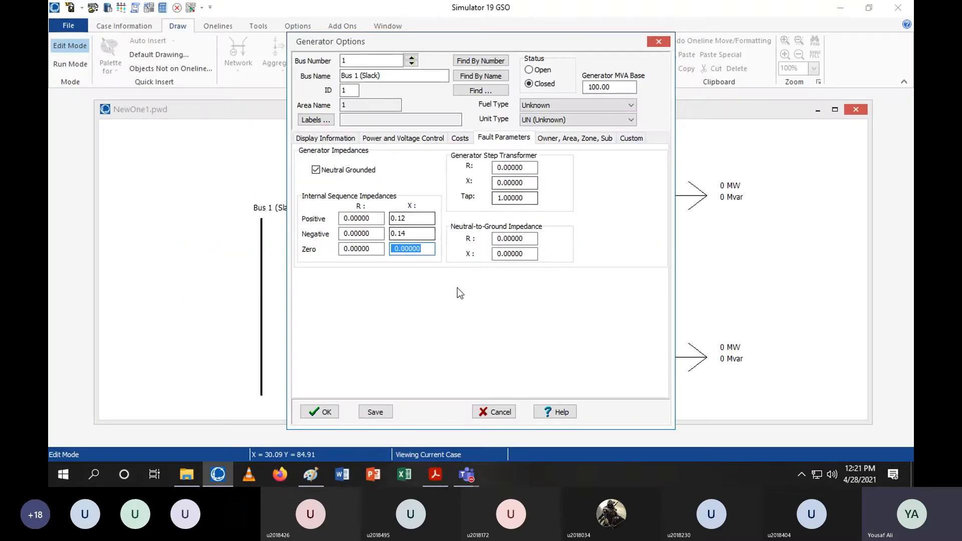
{"action": "type", "text": "0.05"}
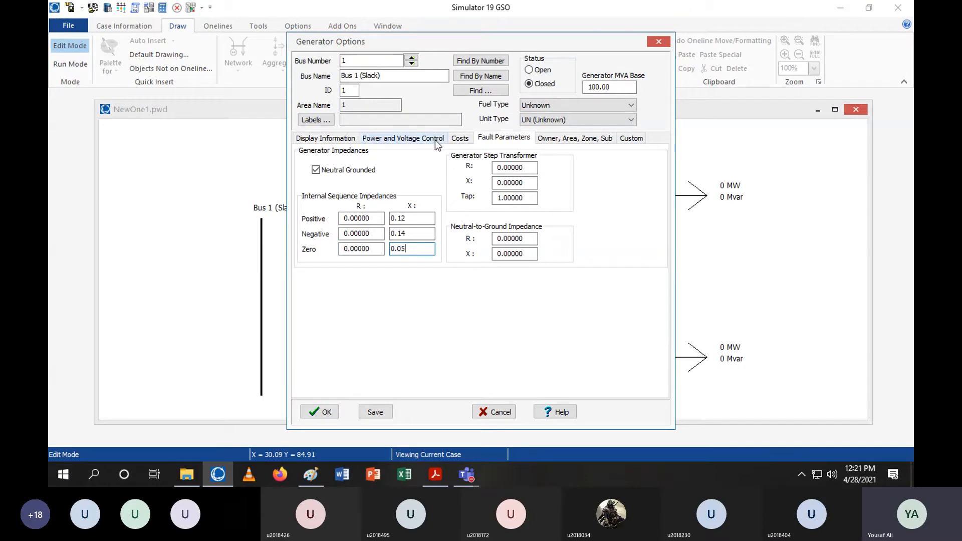
{"action": "left_click", "coordinate": [326, 137]}
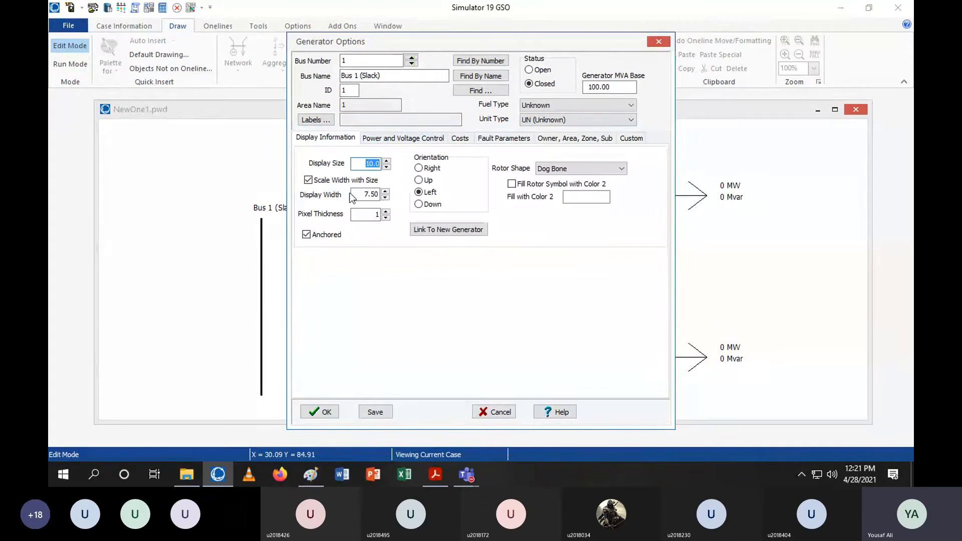
{"action": "left_click", "coordinate": [321, 412]}
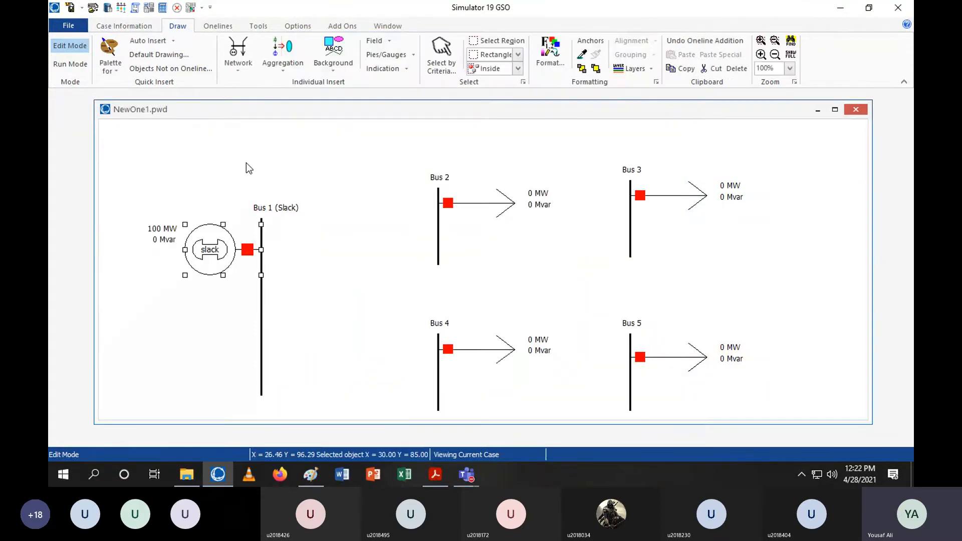
Add a second generator lower on Bus 1 with an MW setpoint of 100
{"action": "left_click", "coordinate": [248, 59]}
{"action": "left_click", "coordinate": [251, 98]}
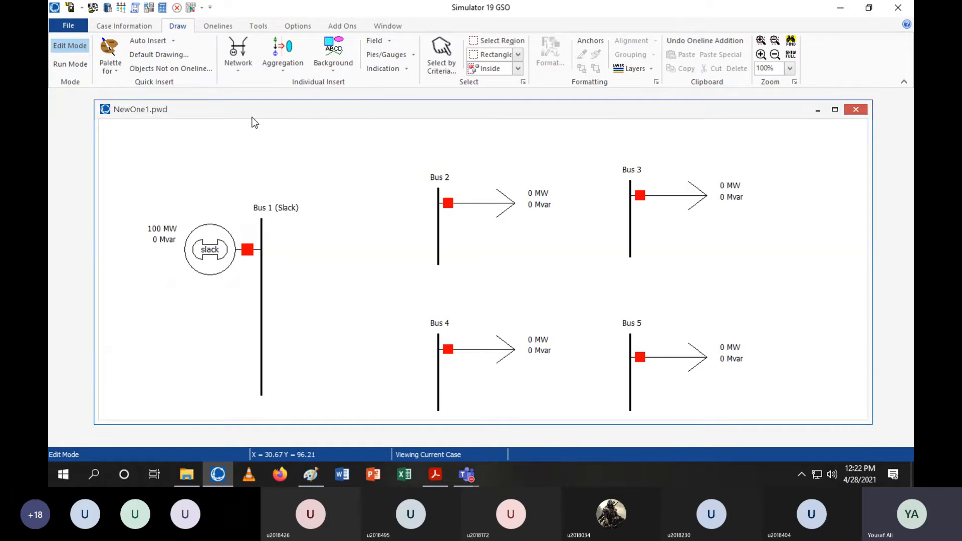
{"action": "left_click", "coordinate": [263, 354]}
{"action": "left_click", "coordinate": [515, 279]}
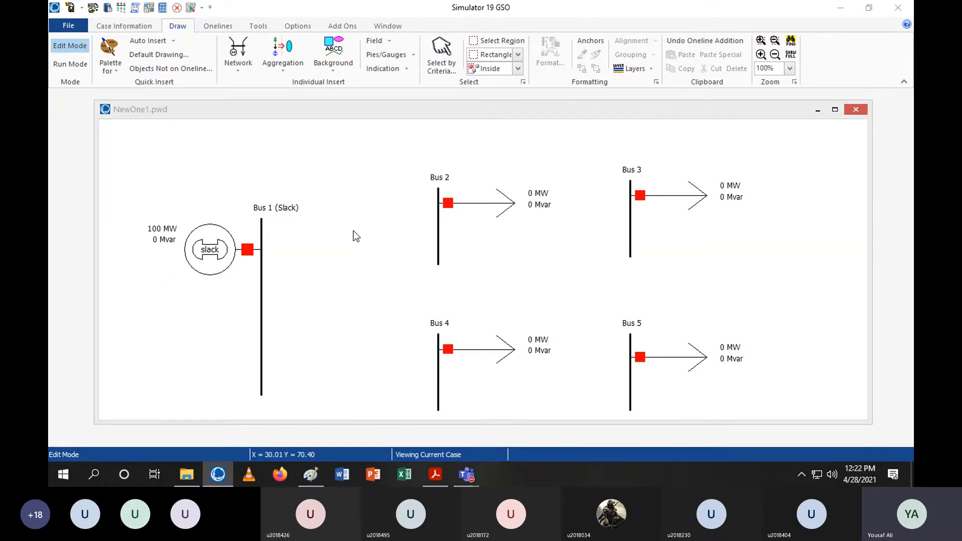
{"action": "left_click", "coordinate": [376, 160]}
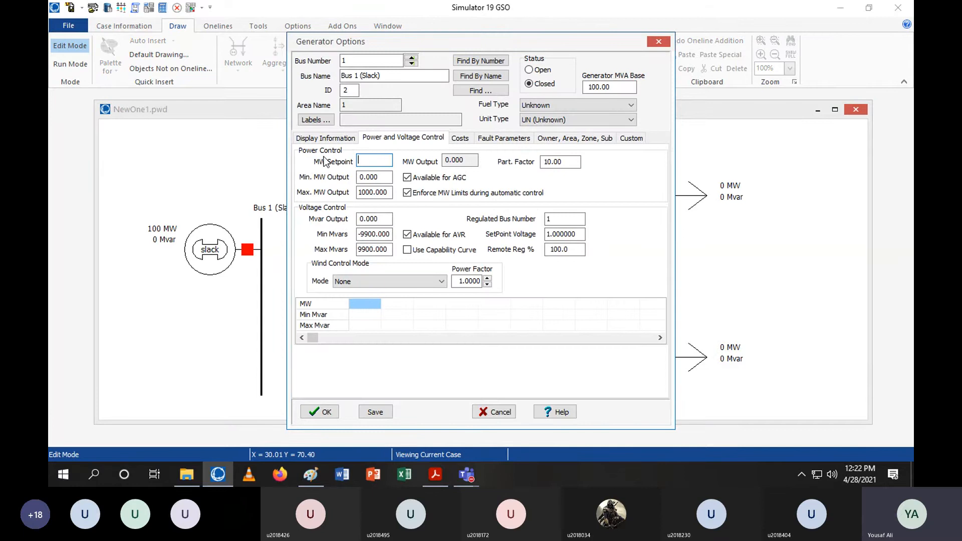
{"action": "type", "text": "100"}
Set the second generator's positive, negative and zero sequence X to 0.12, 0.14 and 0.05 and confirm
{"action": "left_click", "coordinate": [494, 137]}
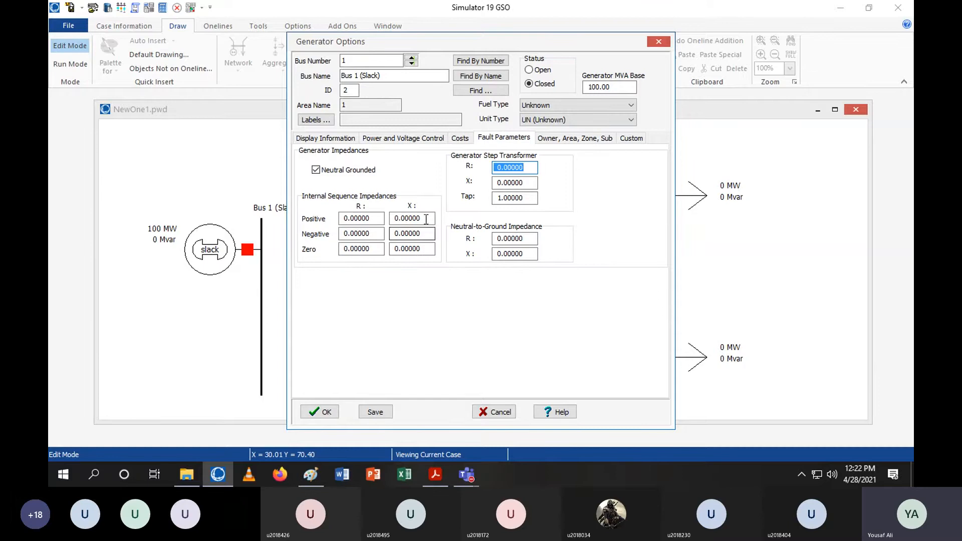
{"action": "left_click", "coordinate": [411, 218]}
{"action": "type", "text": "0.12"}
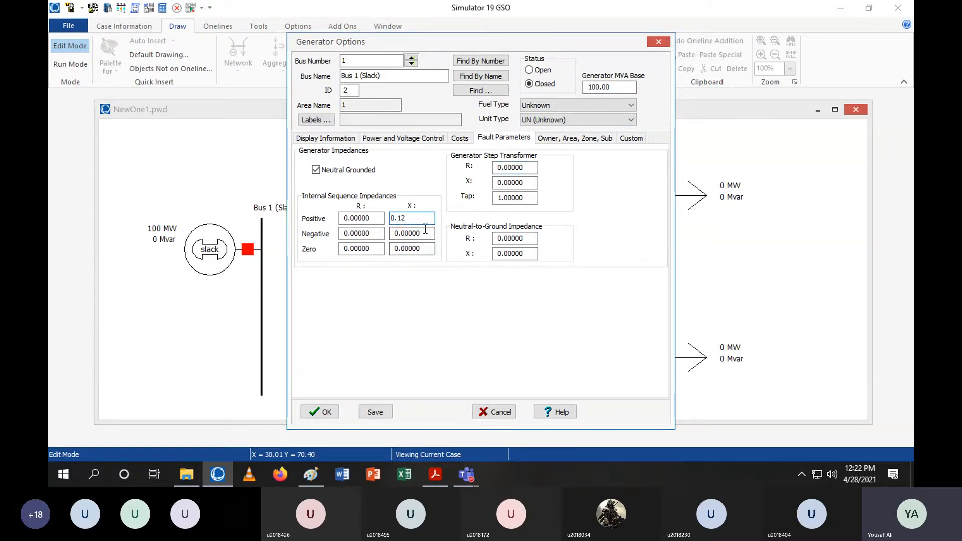
{"action": "key", "text": "Tab"}
{"action": "type", "text": "0."}
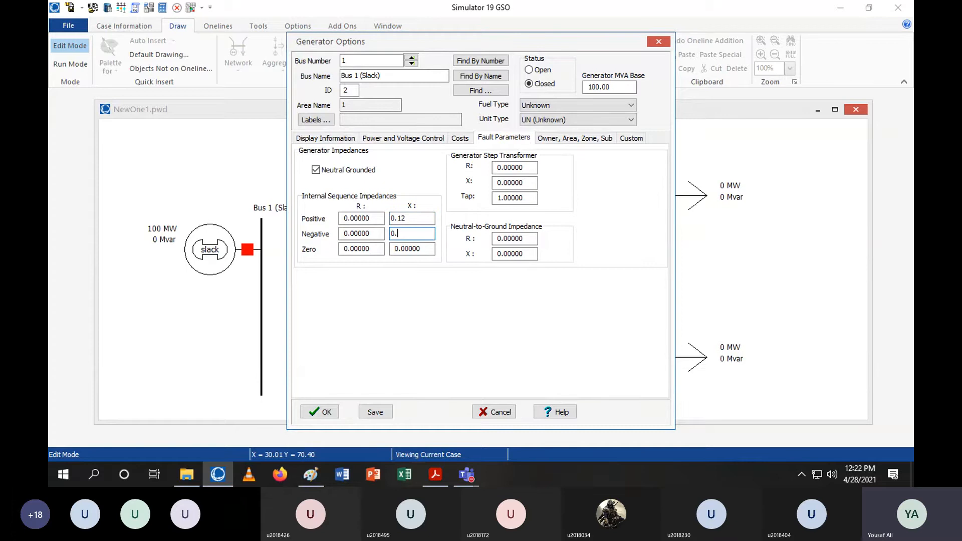
{"action": "left_click", "coordinate": [426, 253]}
{"action": "type", "text": "0.05"}
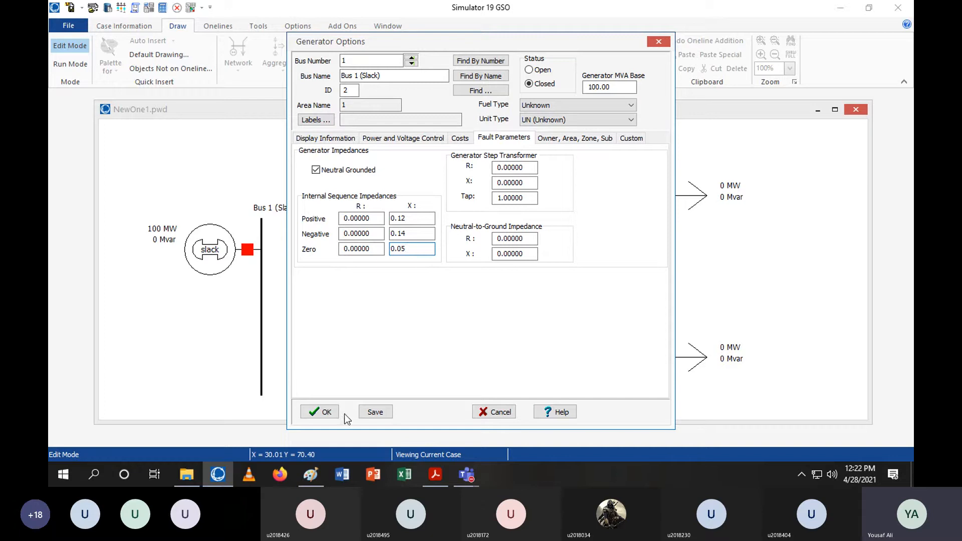
{"action": "left_click", "coordinate": [317, 414]}
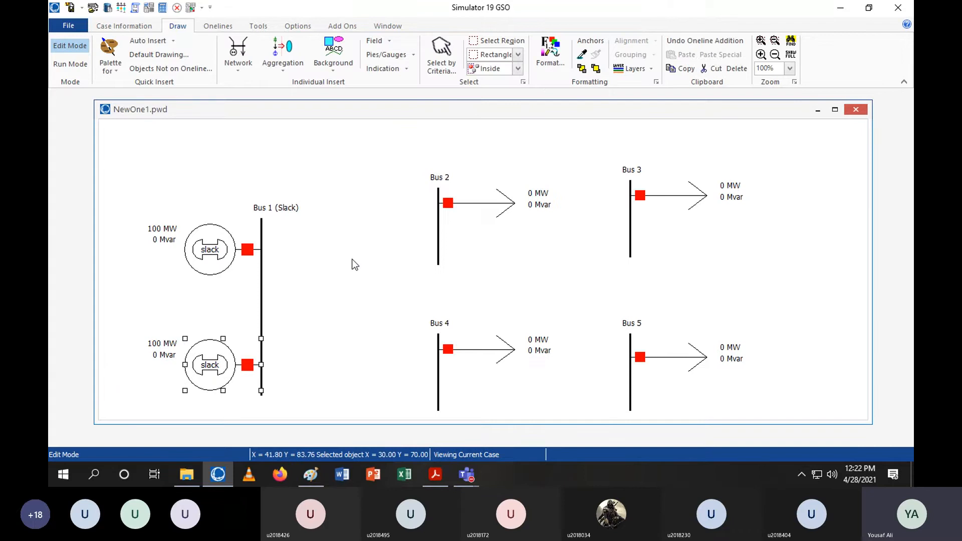
Open the lab handout and scroll through the generator and transmission line instructions
{"action": "left_click", "coordinate": [353, 250]}
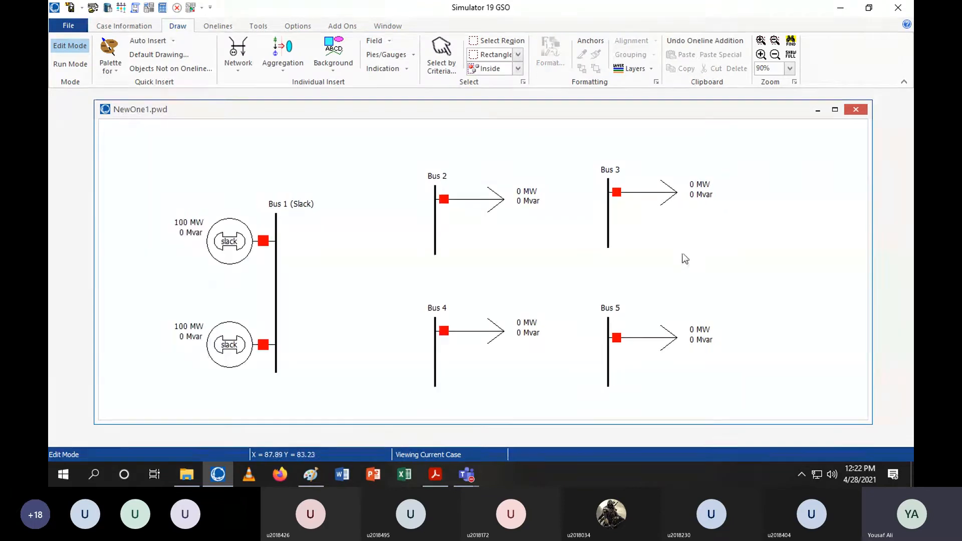
{"action": "scroll", "coordinate": [368, 213], "scroll_direction": "down", "scroll_amount": 1}
{"action": "left_click", "coordinate": [433, 476]}
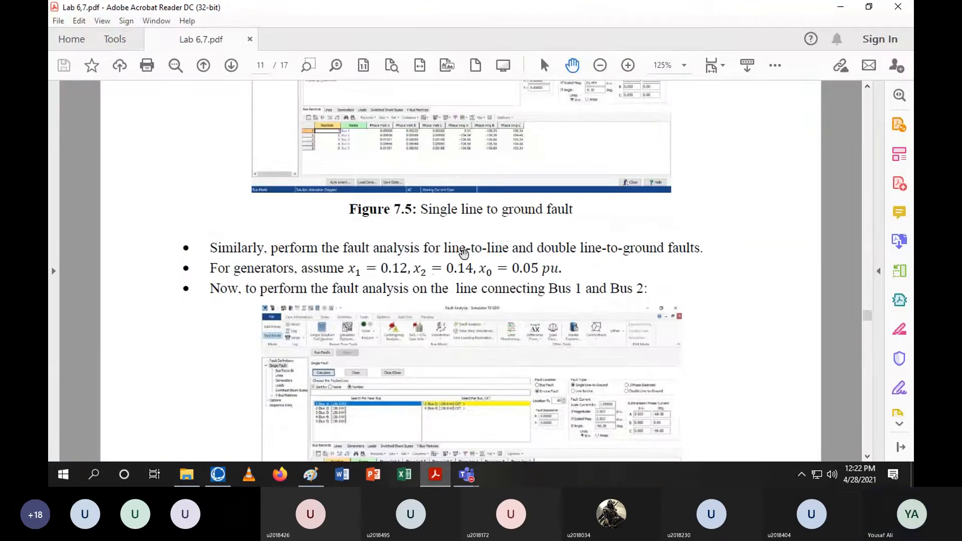
{"action": "scroll", "coordinate": [451, 286], "scroll_direction": "up", "scroll_amount": 15}
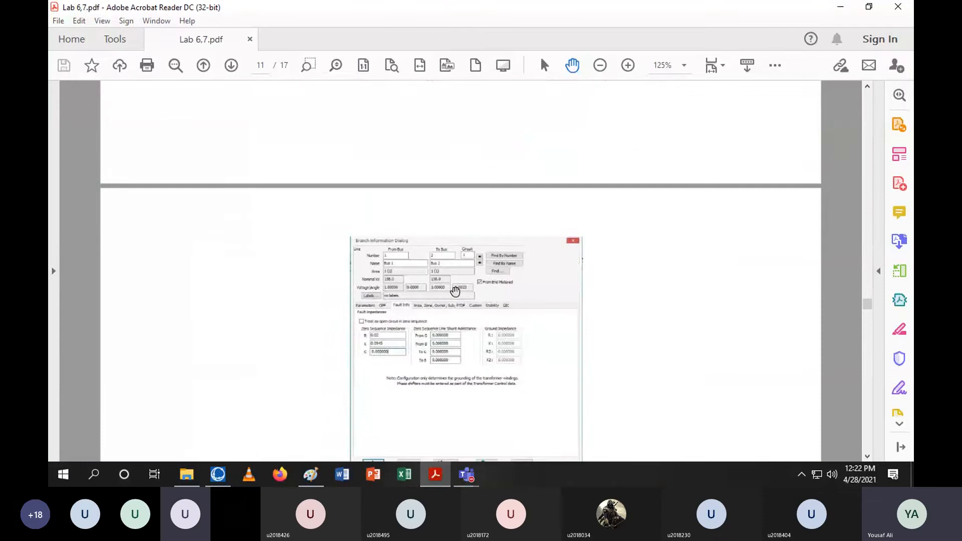
{"action": "scroll", "coordinate": [455, 292], "scroll_direction": "up", "scroll_amount": 6}
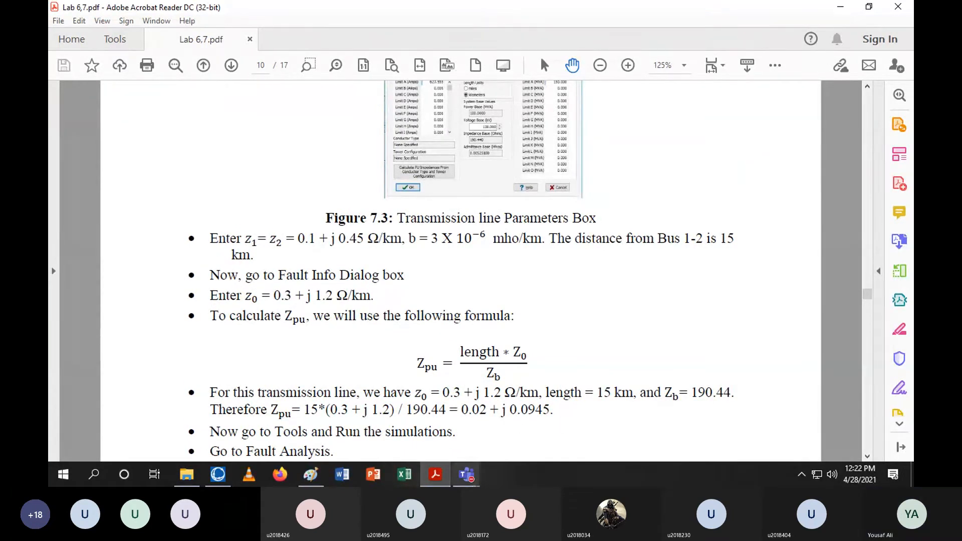
{"action": "mouse_move", "coordinate": [466, 475]}
{"action": "left_click", "coordinate": [565, 402]}
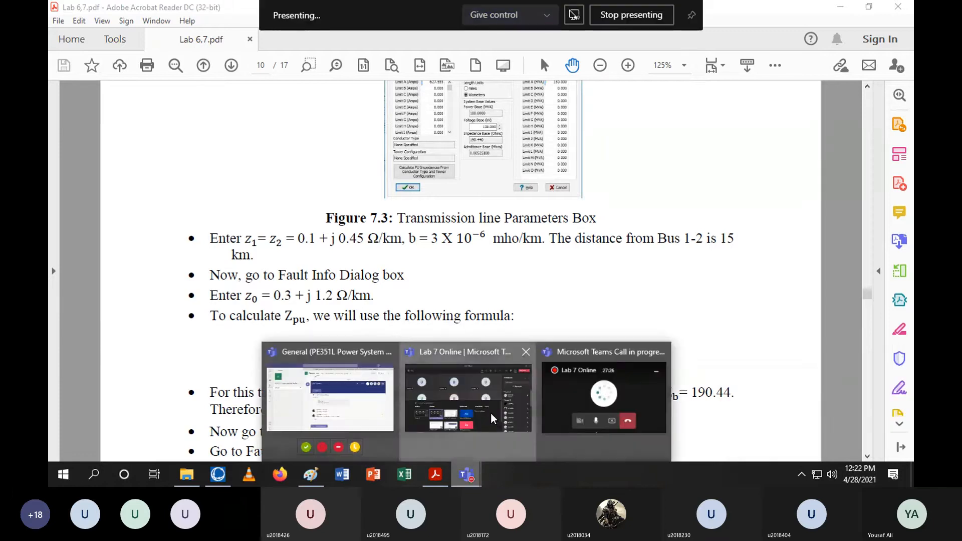
{"action": "left_click", "coordinate": [491, 413]}
{"action": "left_click", "coordinate": [880, 247]}
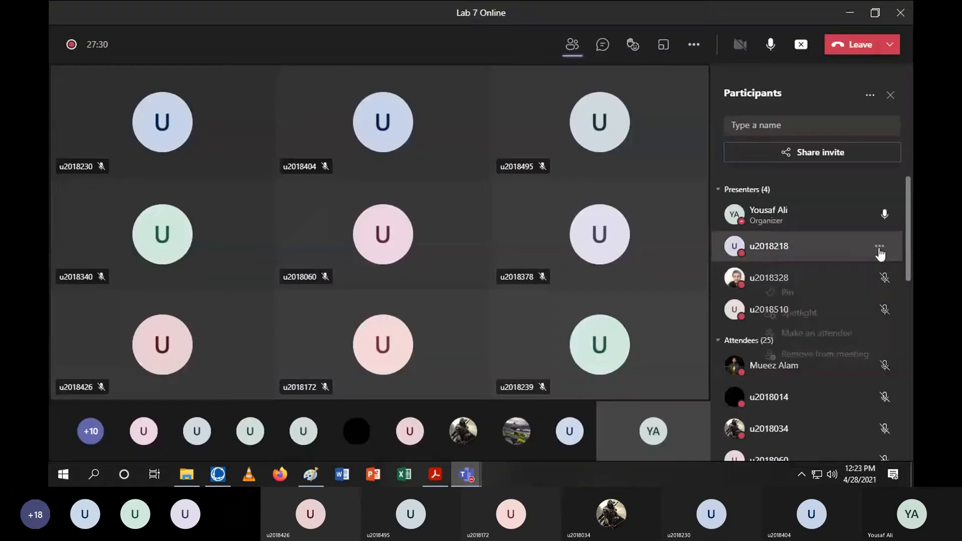
{"action": "left_click", "coordinate": [832, 333]}
{"action": "left_click", "coordinate": [635, 262]}
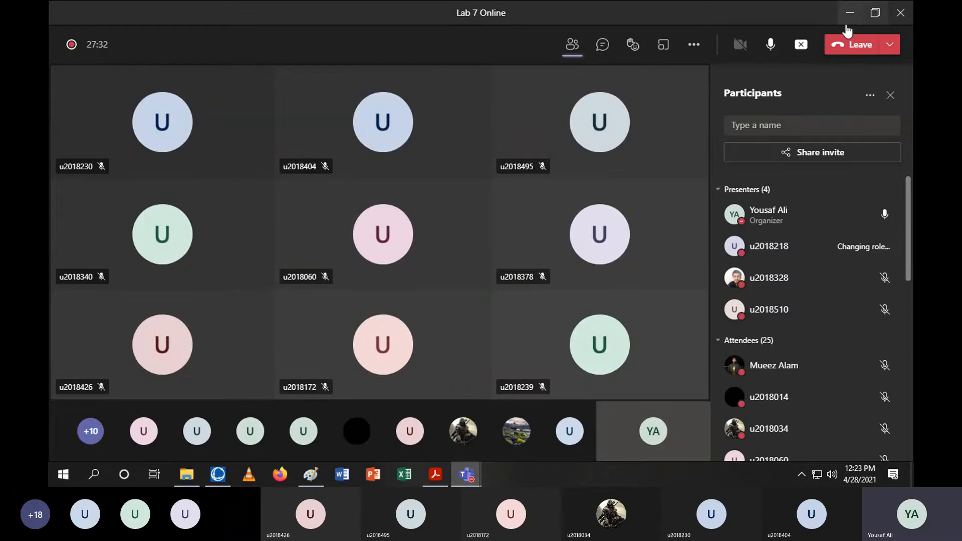
{"action": "left_click", "coordinate": [850, 14]}
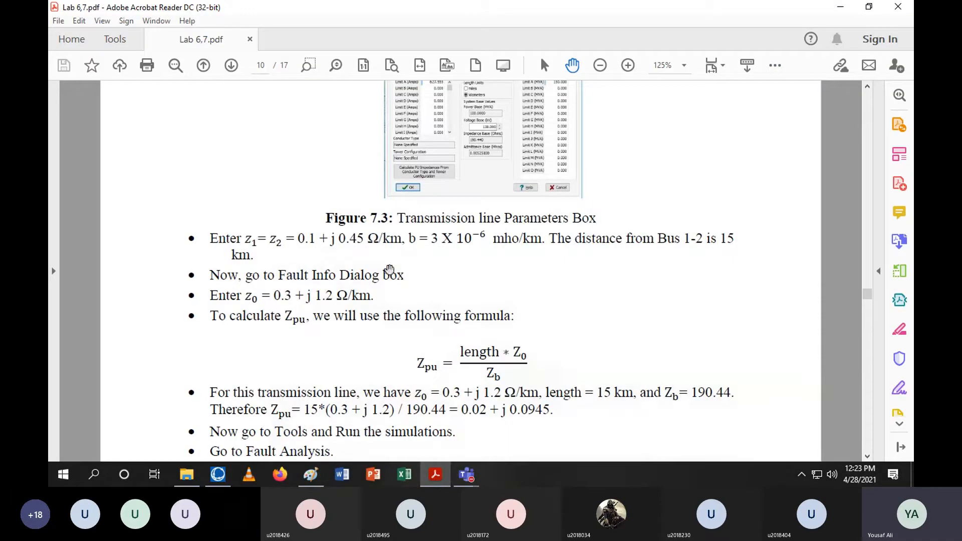
Read the handout's bus distance table and transmission line parameter instructions, then return to the one-line diagram
{"action": "scroll", "coordinate": [295, 254], "scroll_direction": "up", "scroll_amount": 1}
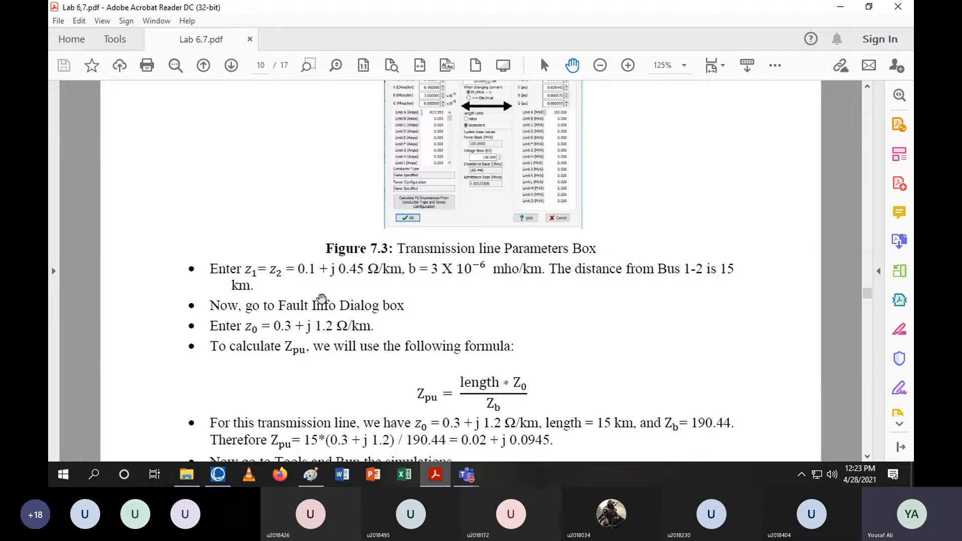
{"action": "scroll", "coordinate": [313, 295], "scroll_direction": "up", "scroll_amount": 3}
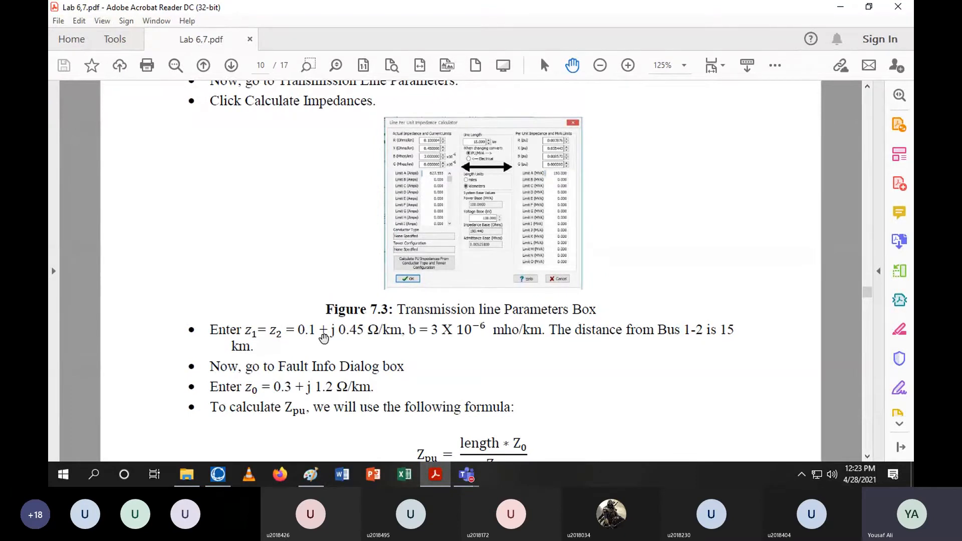
{"action": "scroll", "coordinate": [322, 340], "scroll_direction": "up", "scroll_amount": 6}
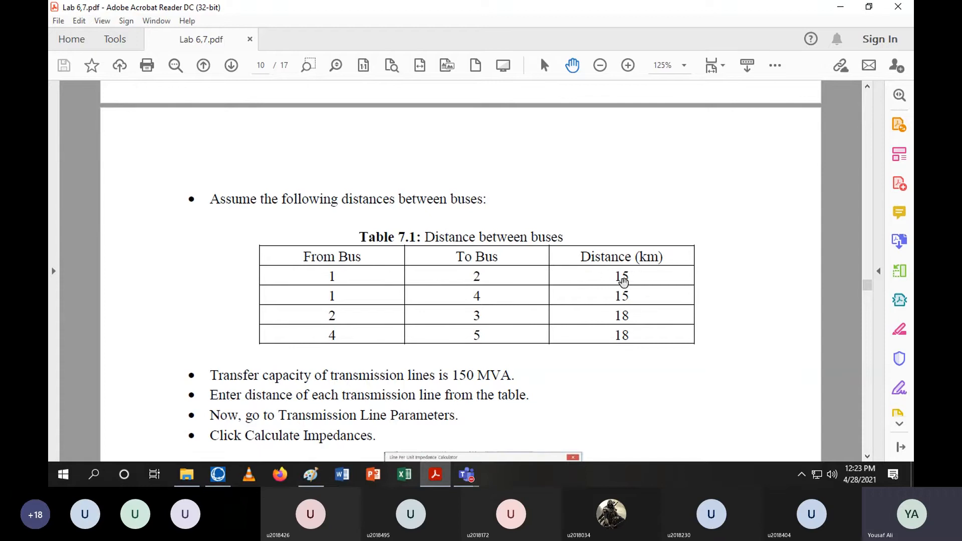
{"action": "scroll", "coordinate": [623, 282], "scroll_direction": "down", "scroll_amount": 8}
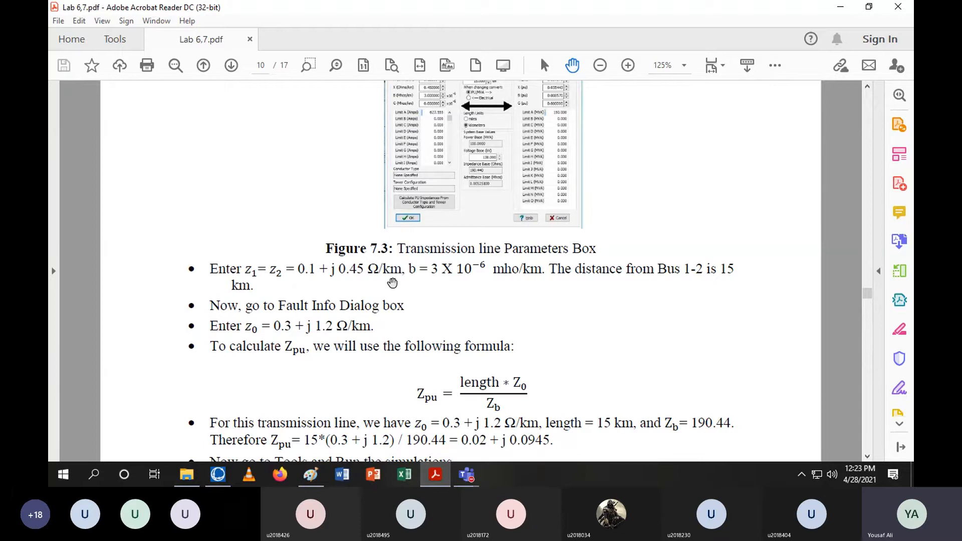
{"action": "scroll", "coordinate": [392, 283], "scroll_direction": "up", "scroll_amount": 5}
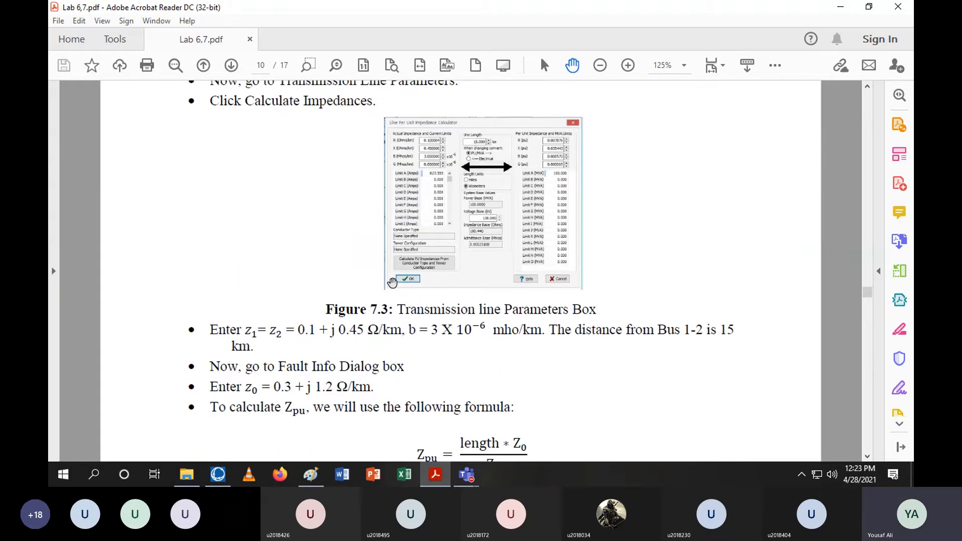
{"action": "scroll", "coordinate": [346, 282], "scroll_direction": "down", "scroll_amount": 2}
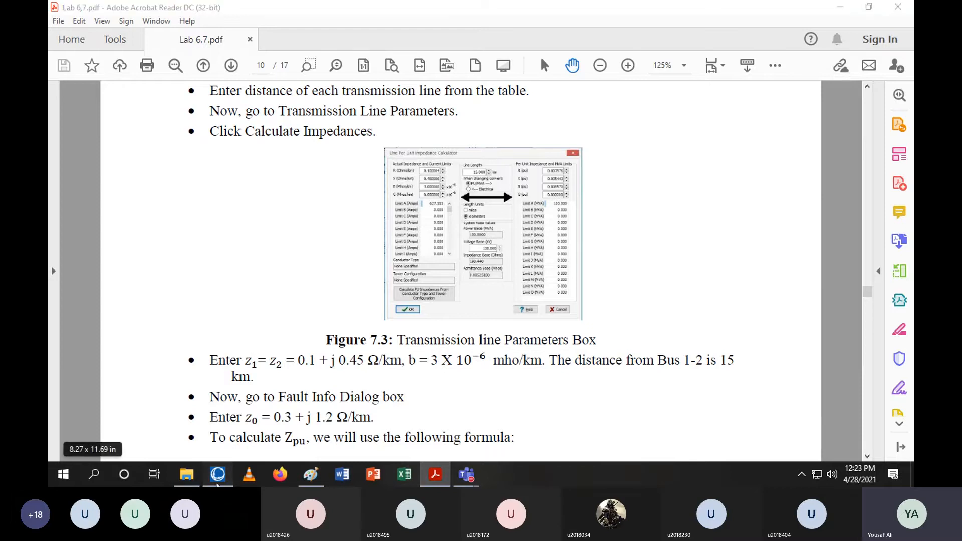
{"action": "left_click", "coordinate": [217, 474]}
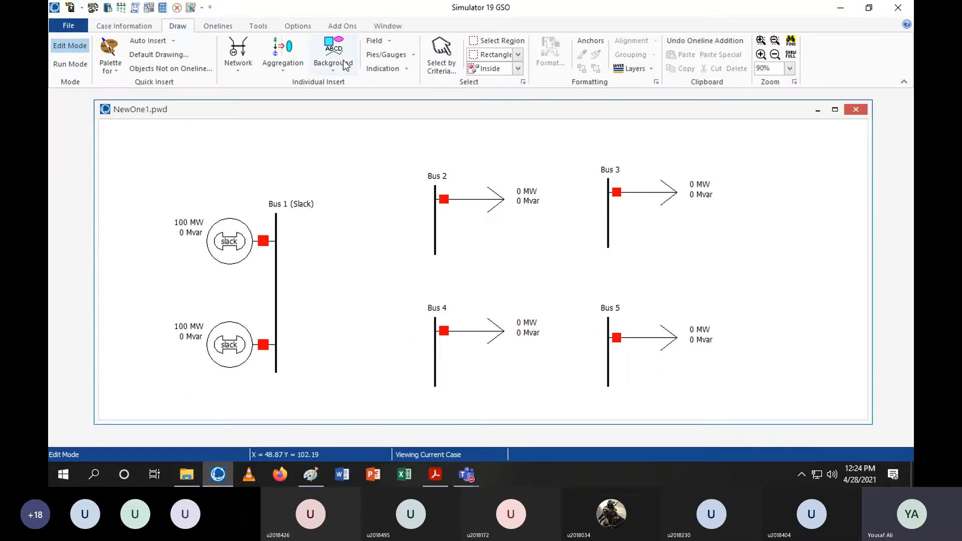
Draw a transmission line from Bus 1 to Bus 2
{"action": "left_click", "coordinate": [243, 60]}
{"action": "left_click", "coordinate": [268, 141]}
{"action": "left_click", "coordinate": [276, 227]}
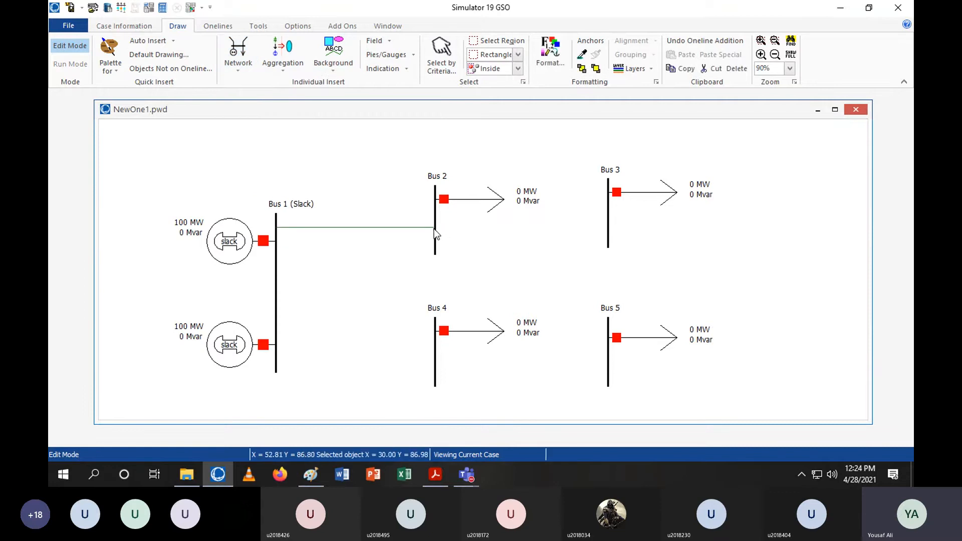
{"action": "double_click", "coordinate": [435, 230]}
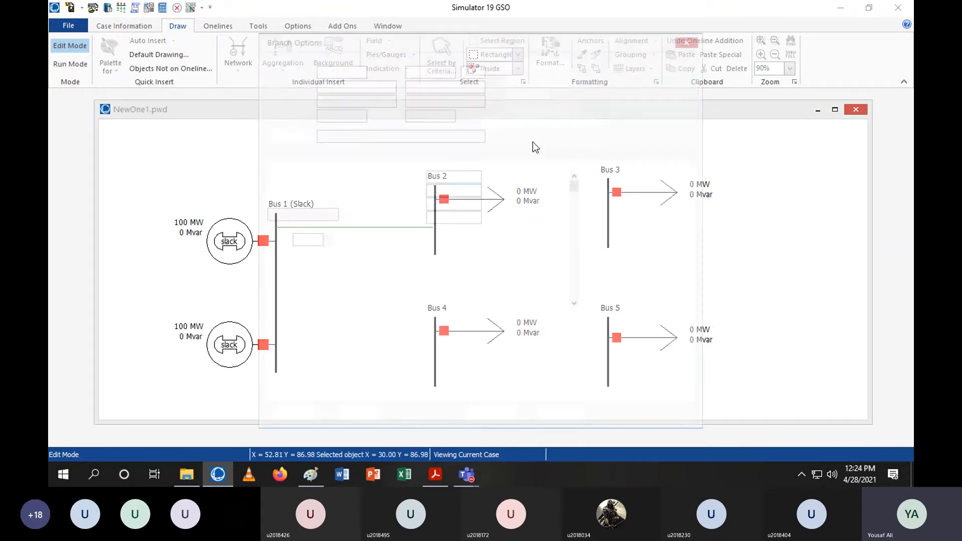
Open the per-distance impedance calculator for the Bus 1–Bus 2 line, switch to kilometres and set the line length to 15 km
{"action": "left_click", "coordinate": [292, 259]}
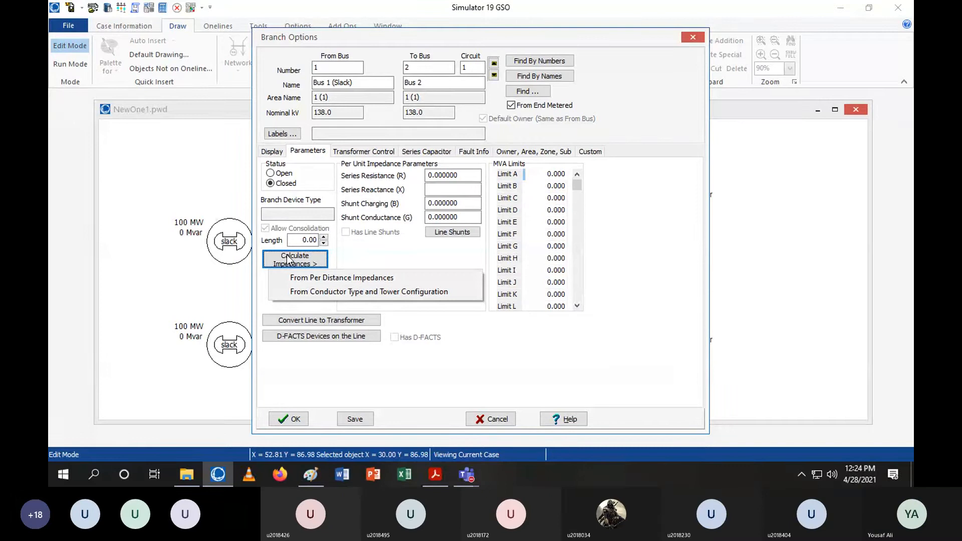
{"action": "left_click", "coordinate": [435, 475]}
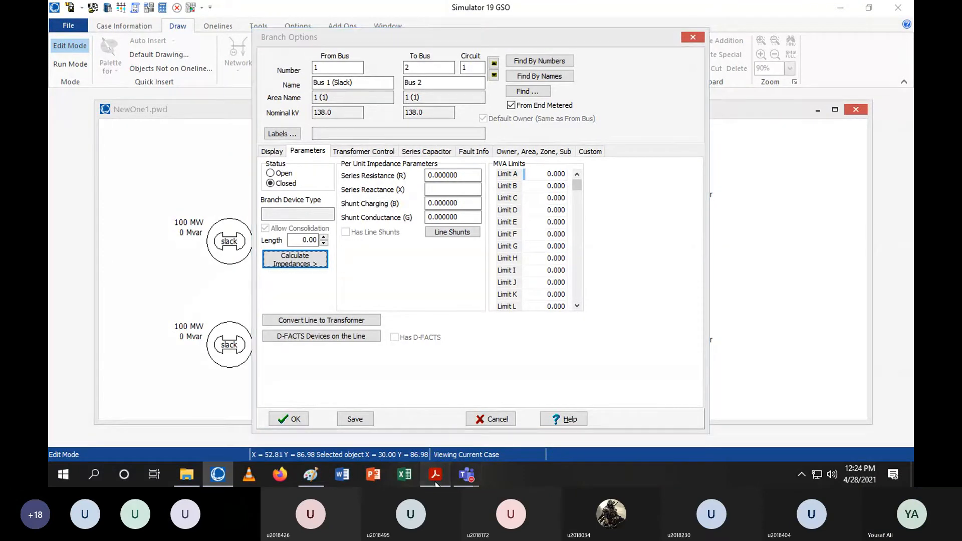
{"action": "scroll", "coordinate": [538, 241], "scroll_direction": "up", "scroll_amount": 8}
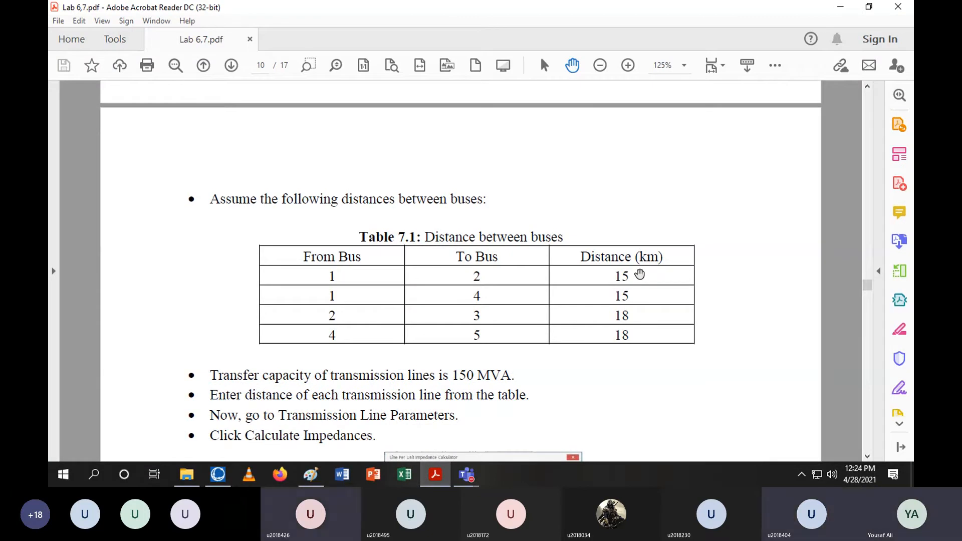
{"action": "left_click", "coordinate": [851, 6]}
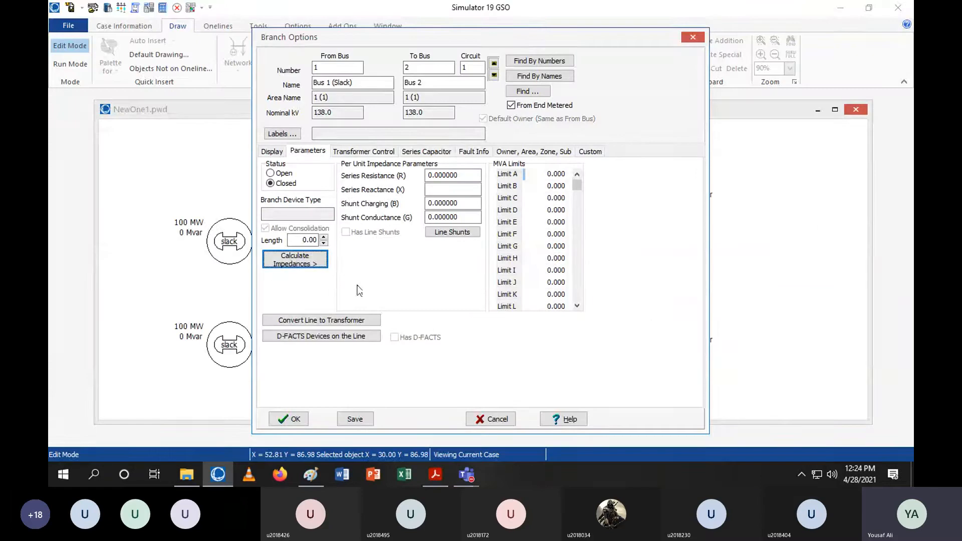
{"action": "left_click", "coordinate": [308, 260]}
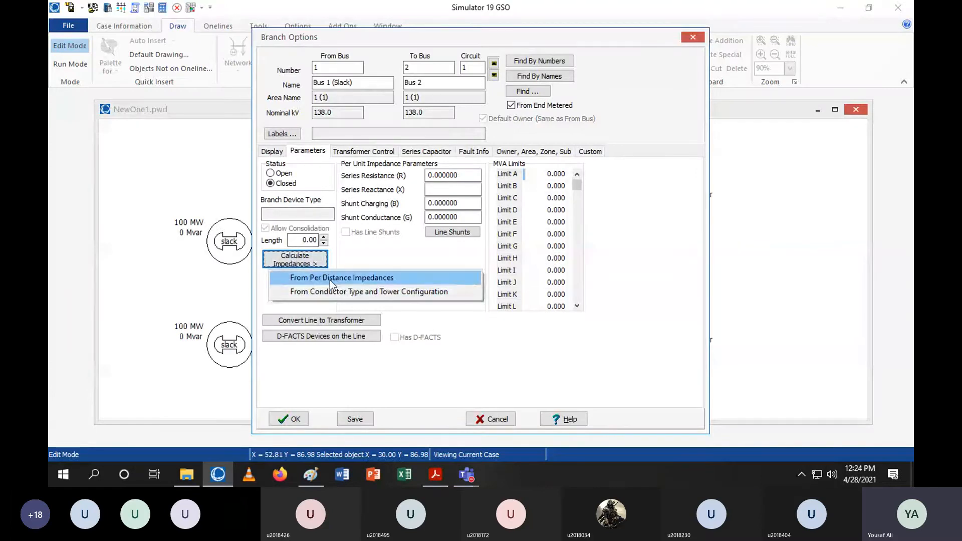
{"action": "left_click", "coordinate": [330, 278]}
{"action": "left_click", "coordinate": [472, 196]}
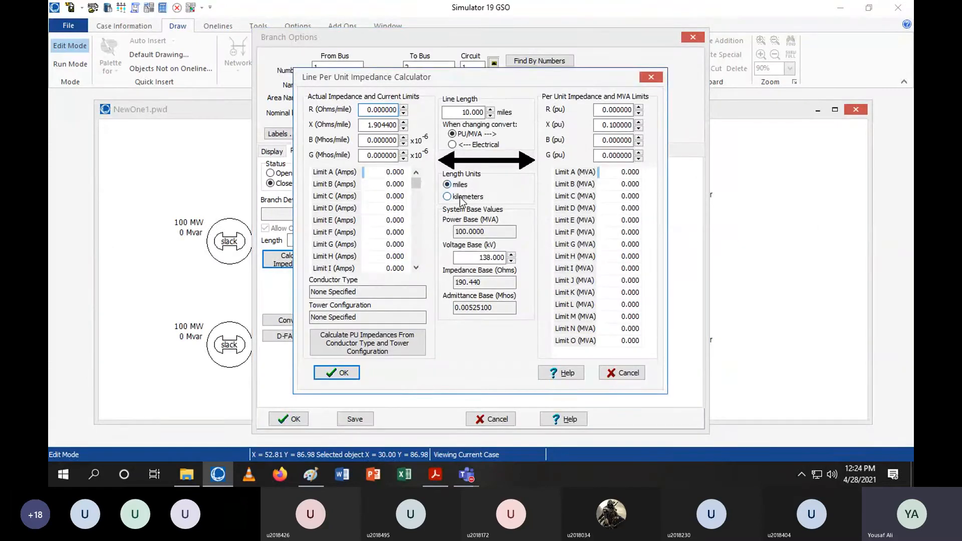
{"action": "left_click", "coordinate": [576, 260]}
{"action": "left_click_drag", "start_coordinate": [439, 111], "coordinate": [487, 112]}
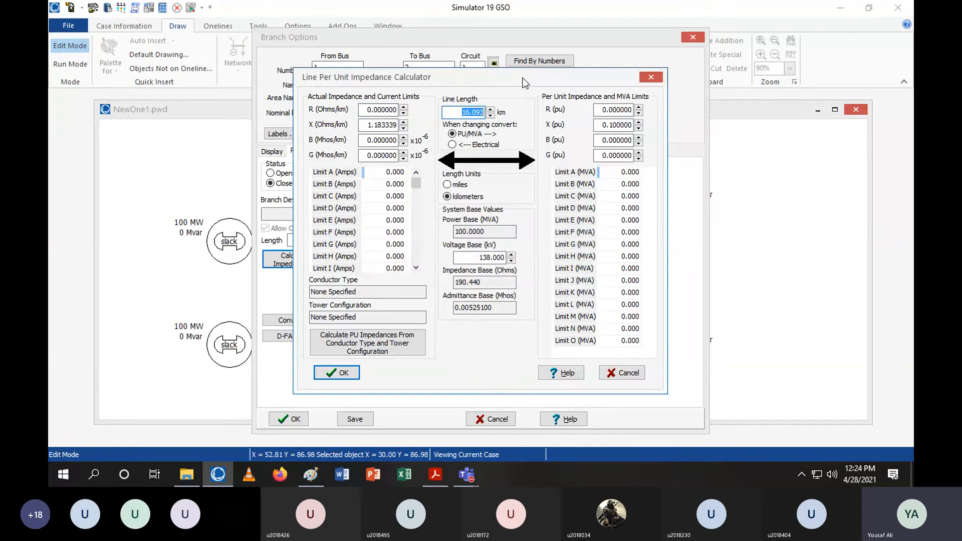
{"action": "type", "text": "15"}
{"action": "left_click", "coordinate": [361, 110]}
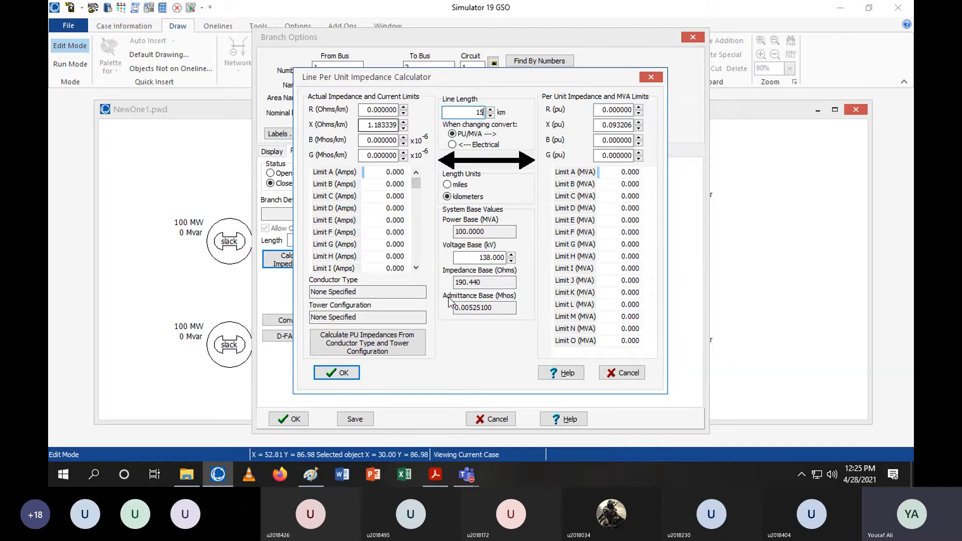
Set the line's resistance to 0.1 Ohms/km and reactance to 0.45 Ohms/km, checking the handout values
{"action": "left_click", "coordinate": [437, 475]}
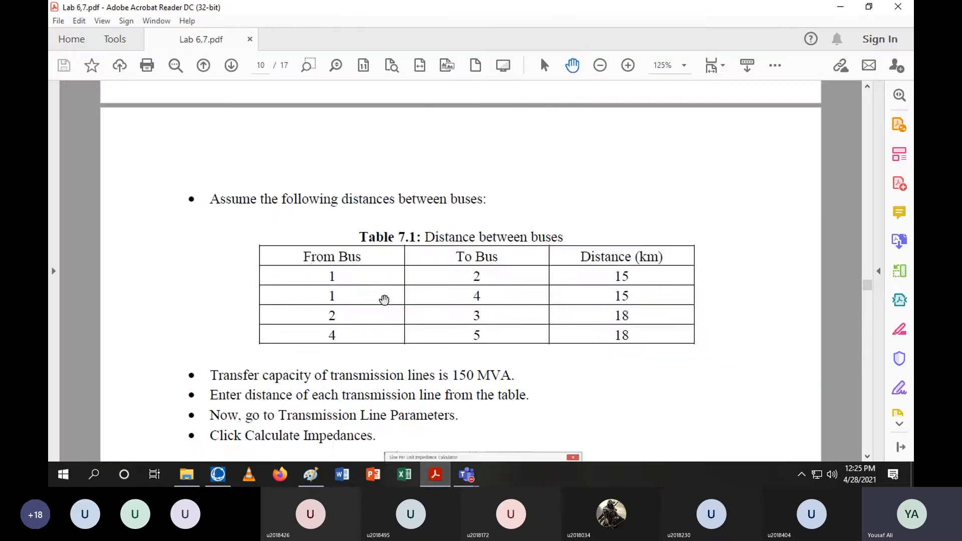
{"action": "scroll", "coordinate": [382, 299], "scroll_direction": "down", "scroll_amount": 10}
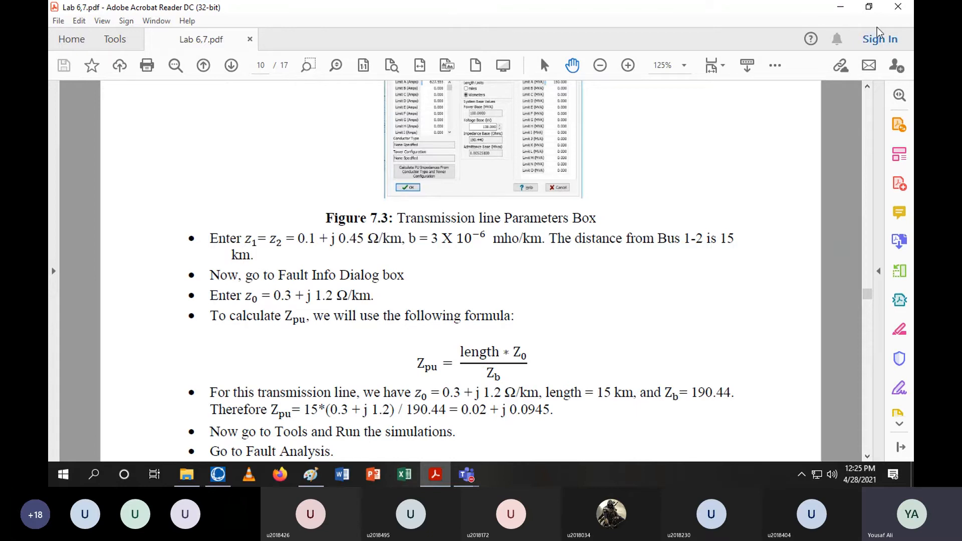
{"action": "left_click", "coordinate": [841, 7]}
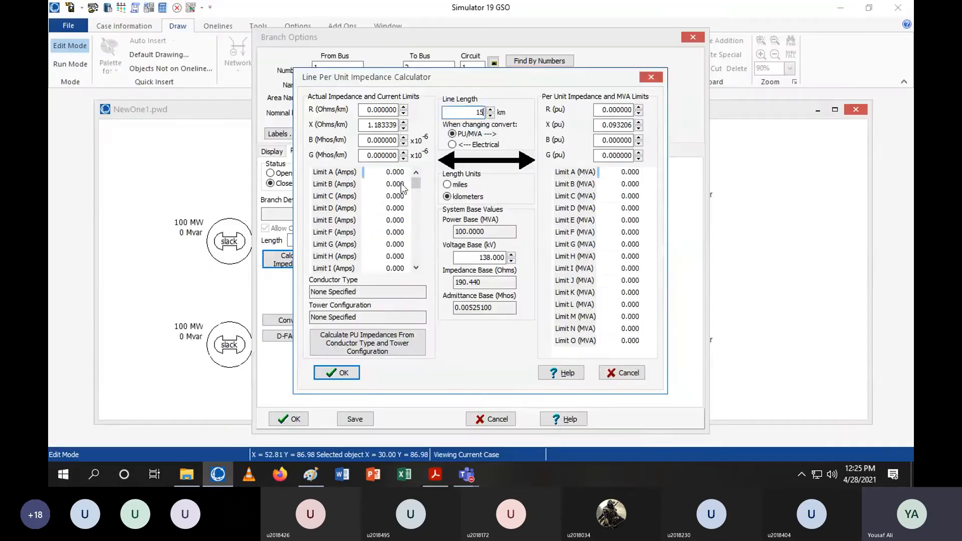
{"action": "double_click", "coordinate": [368, 109]}
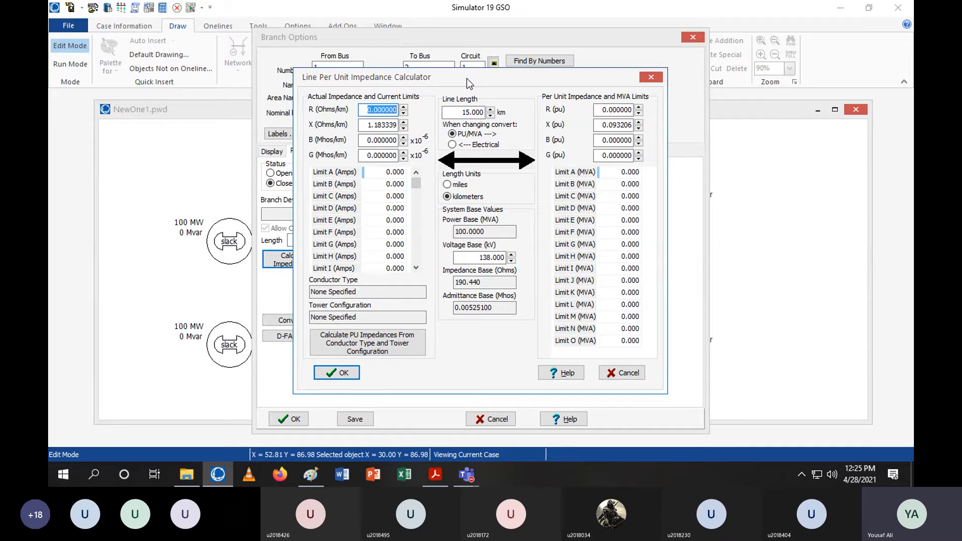
{"action": "left_click", "coordinate": [435, 475]}
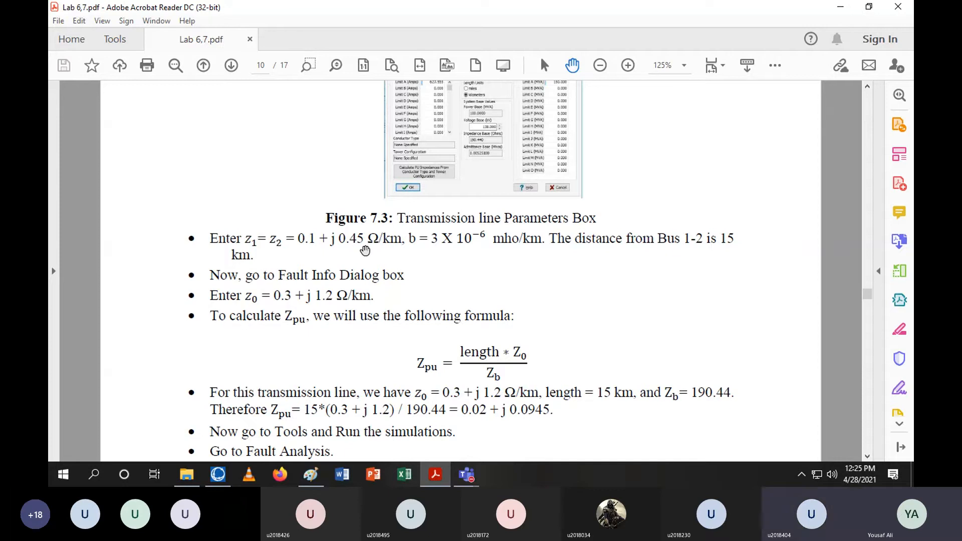
{"action": "left_click", "coordinate": [440, 473]}
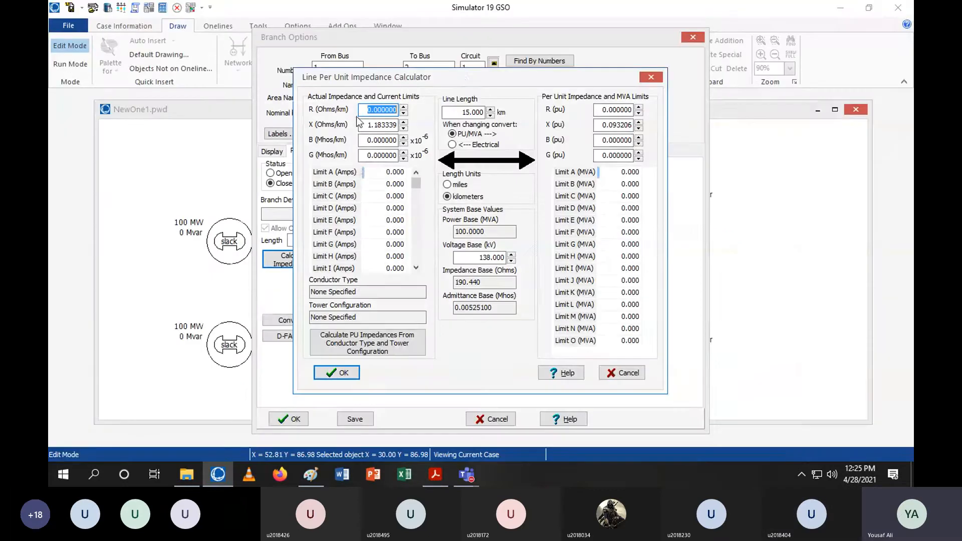
{"action": "type", "text": "0.1"}
{"action": "key", "text": "Tab"}
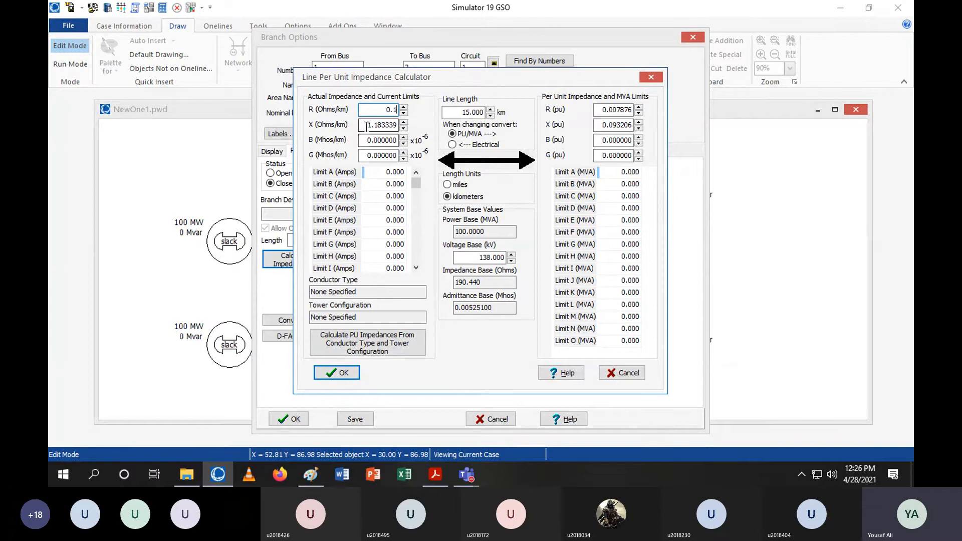
{"action": "type", "text": "0."}
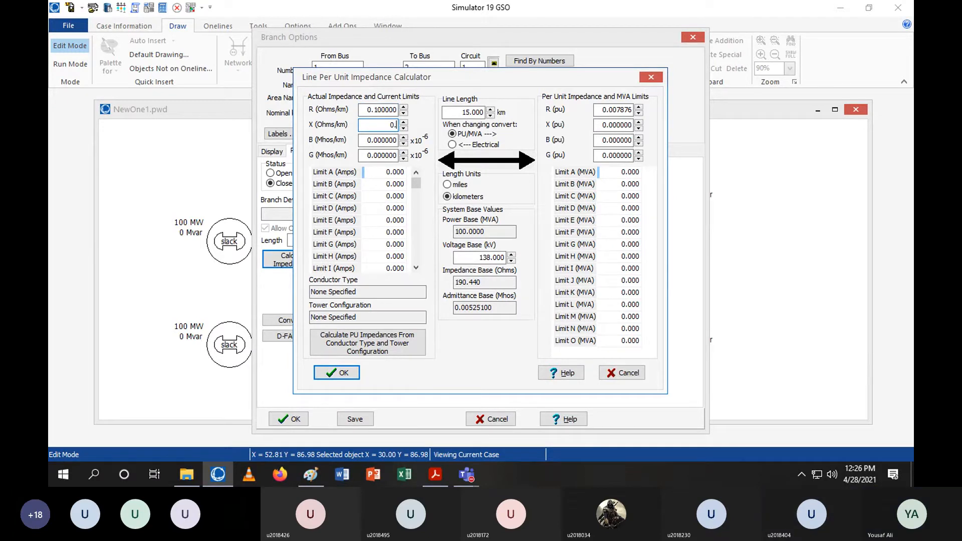
{"action": "type", "text": "45"}
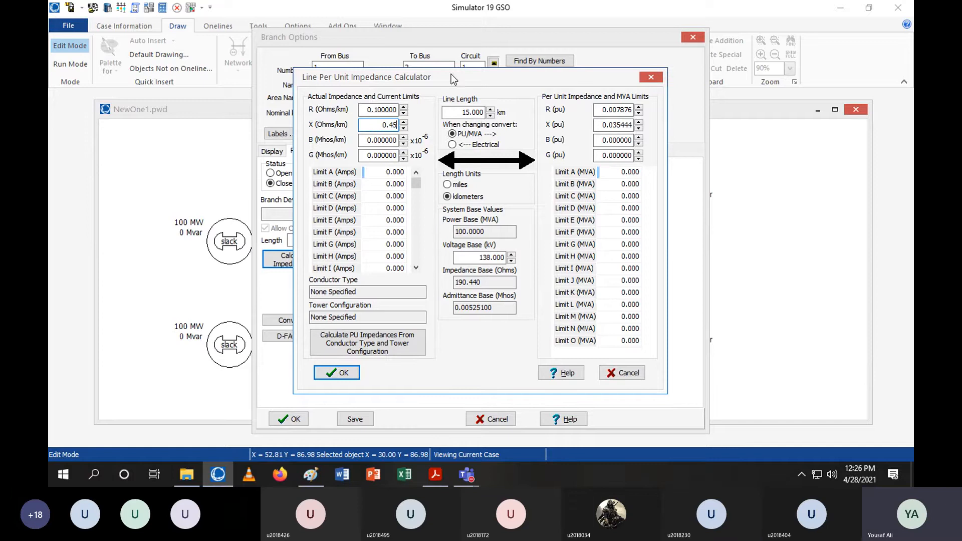
{"action": "left_click", "coordinate": [370, 141]}
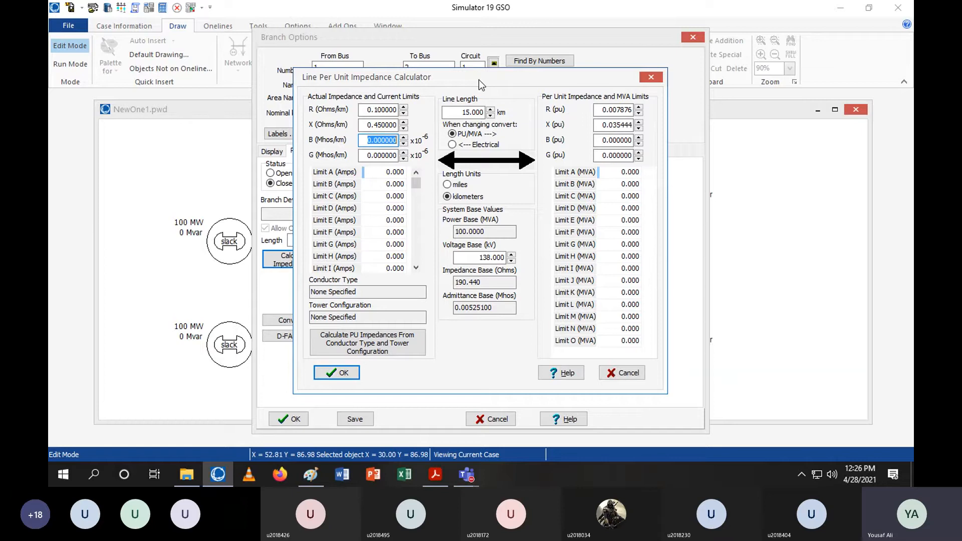
Set the Bus 1–Bus 2 line's shunt susceptance B to 3 ×10⁻⁶ Mhos/km and apply the calculated per-unit impedances to the line
{"action": "type", "text": "3"}
{"action": "left_click_drag", "start_coordinate": [492, 80], "coordinate": [509, 76]}
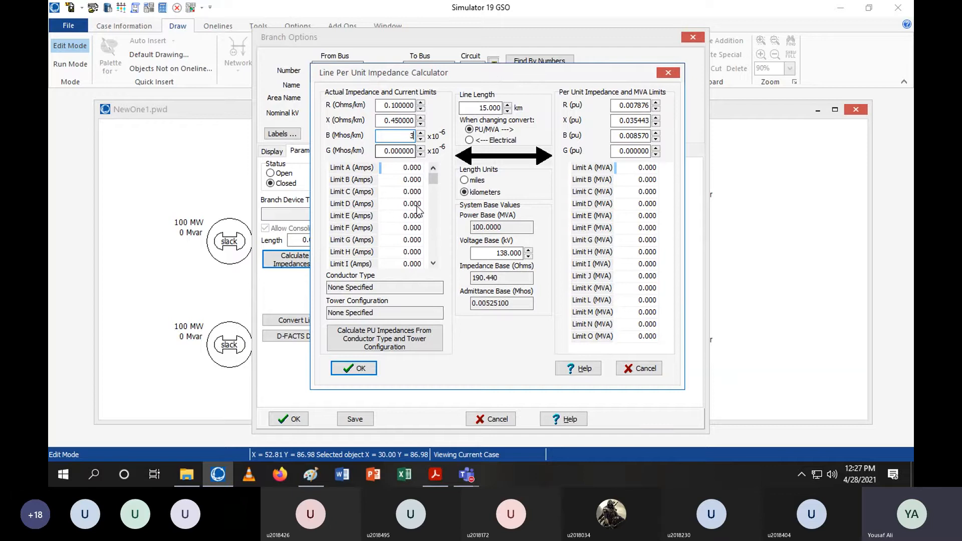
{"action": "mouse_move", "coordinate": [495, 72]}
{"action": "left_mouse_down"}
{"action": "mouse_move", "coordinate": [494, 82]}
{"action": "mouse_move", "coordinate": [486, 59]}
{"action": "mouse_move", "coordinate": [501, 73]}
{"action": "left_mouse_up"}
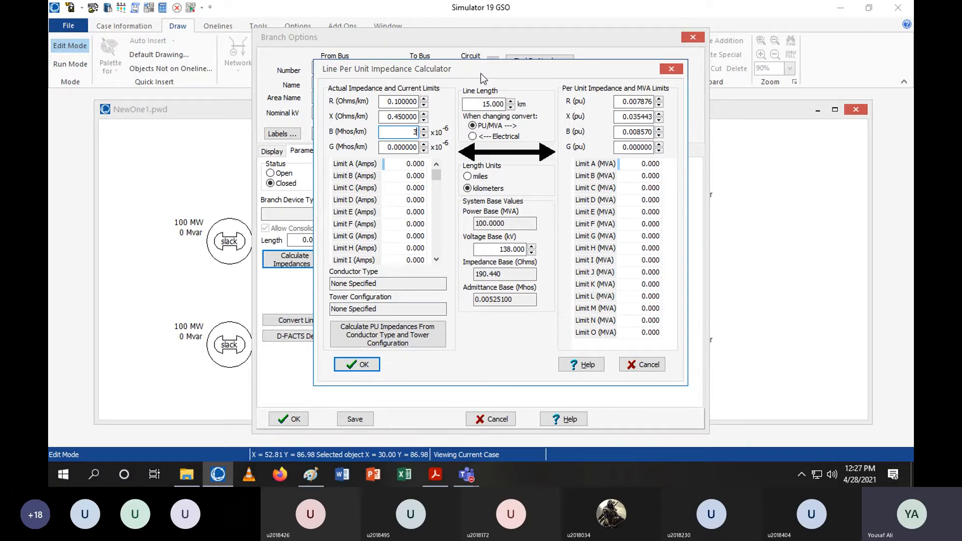
{"action": "left_click", "coordinate": [435, 474]}
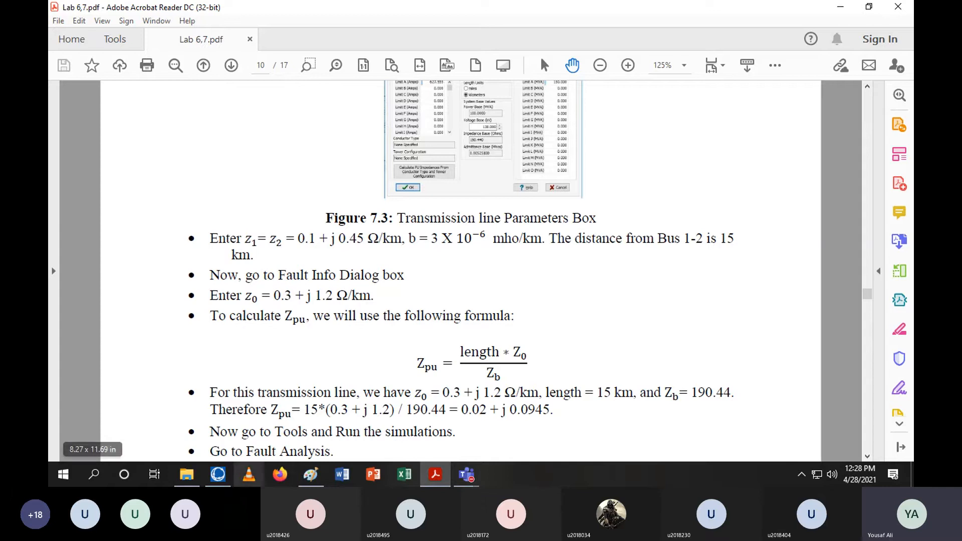
{"action": "left_click", "coordinate": [218, 475]}
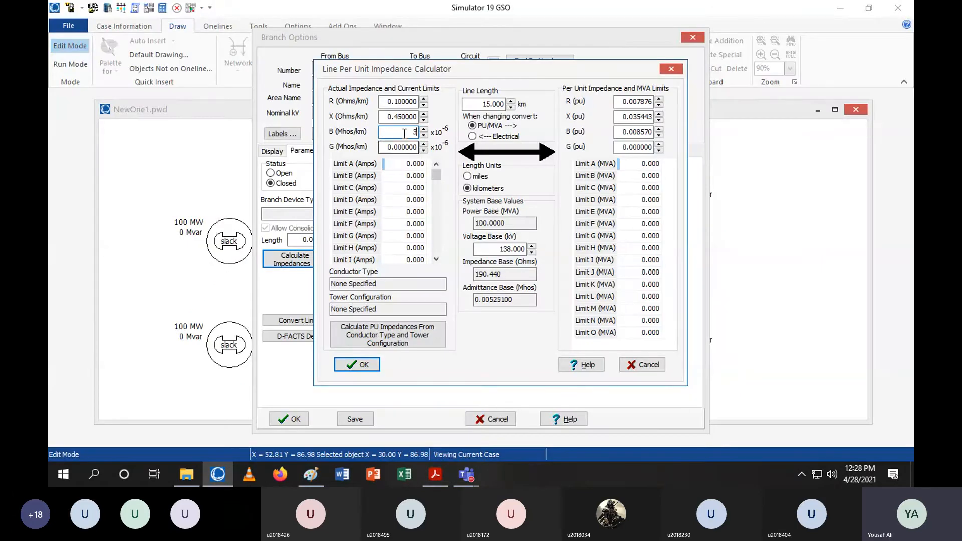
{"action": "left_click", "coordinate": [364, 365]}
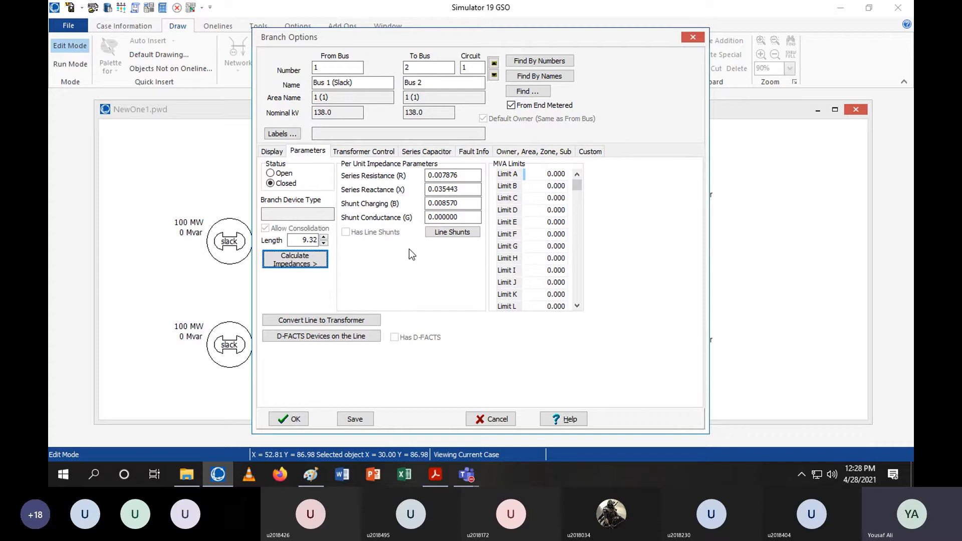
{"action": "left_click", "coordinate": [288, 419]}
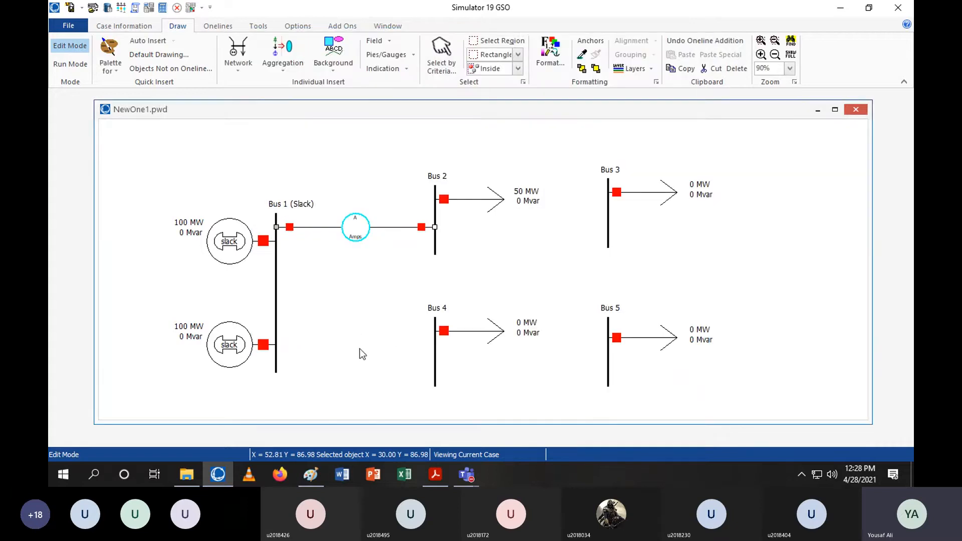
Compare the handout's per-unit impedance formula with the impedance base shown in the line's per-distance impedance calculator
{"action": "left_click_drag", "start_coordinate": [356, 235], "coordinate": [344, 237]}
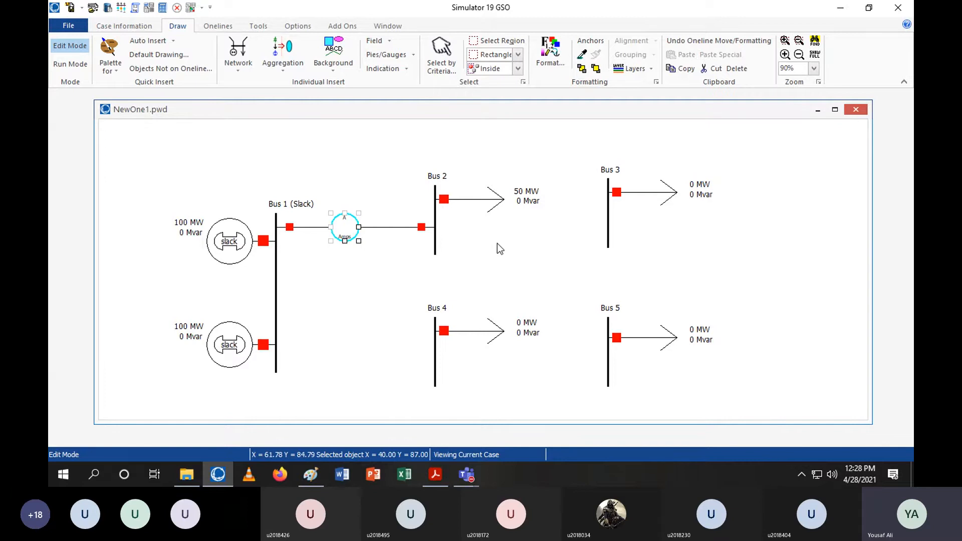
{"action": "left_click", "coordinate": [443, 471]}
{"action": "scroll", "coordinate": [391, 346], "scroll_direction": "down", "scroll_amount": 3}
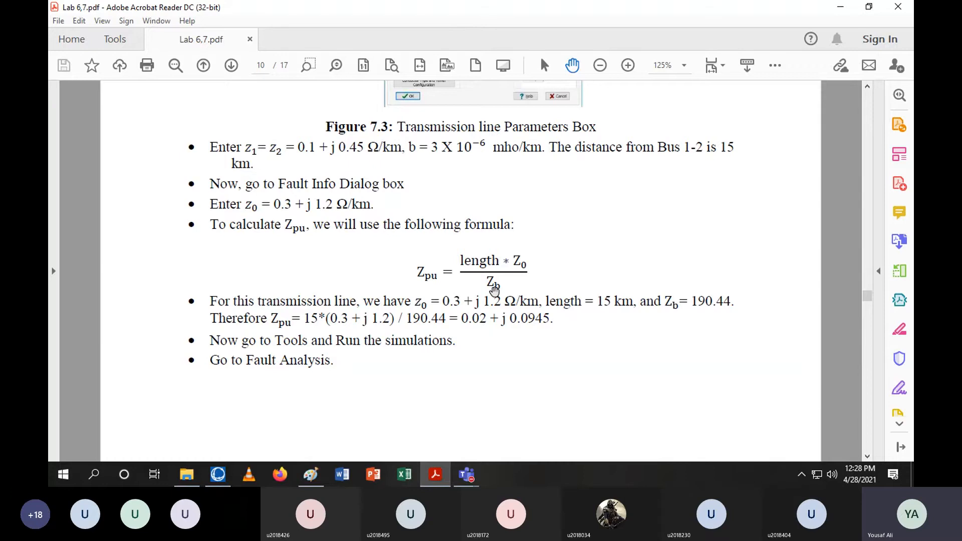
{"action": "left_click", "coordinate": [218, 474]}
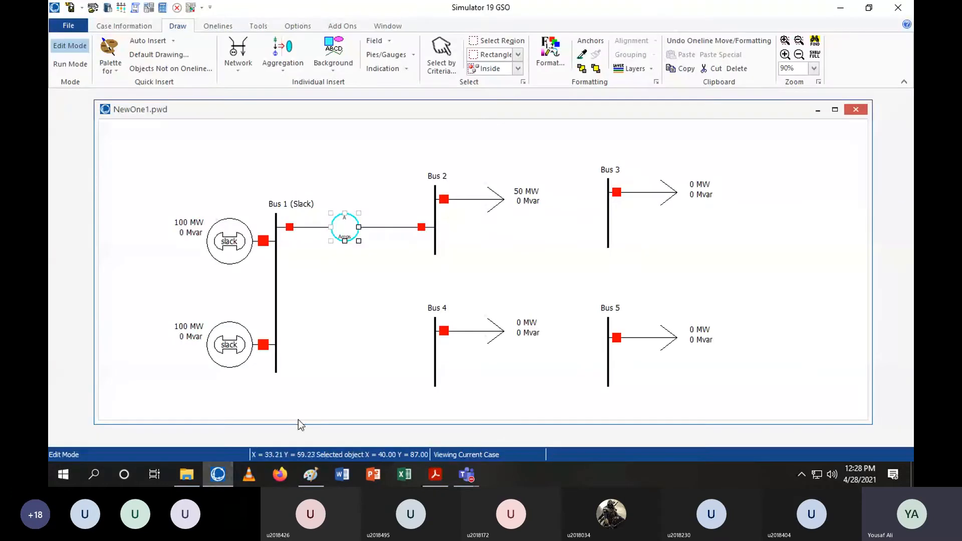
{"action": "left_click", "coordinate": [396, 229]}
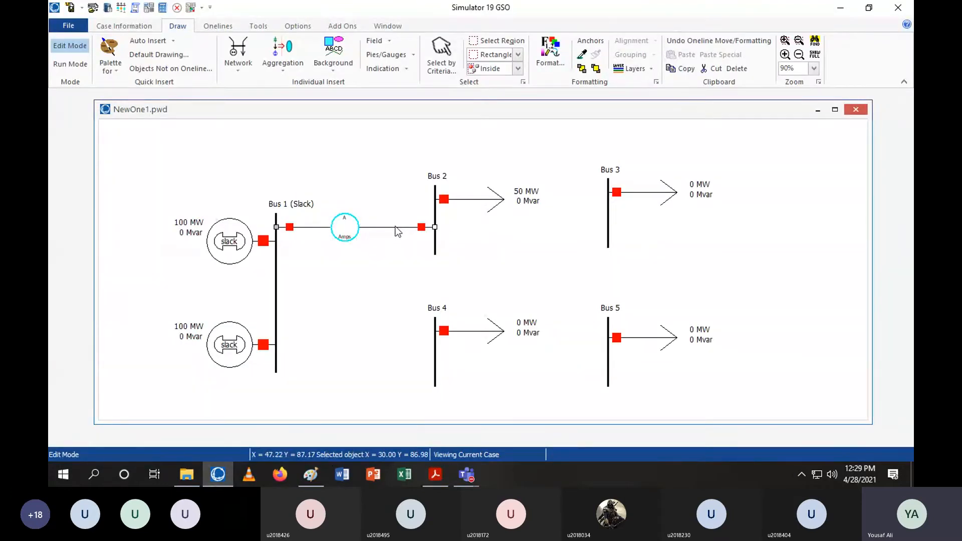
{"action": "double_click", "coordinate": [398, 231]}
{"action": "left_click", "coordinate": [321, 258]}
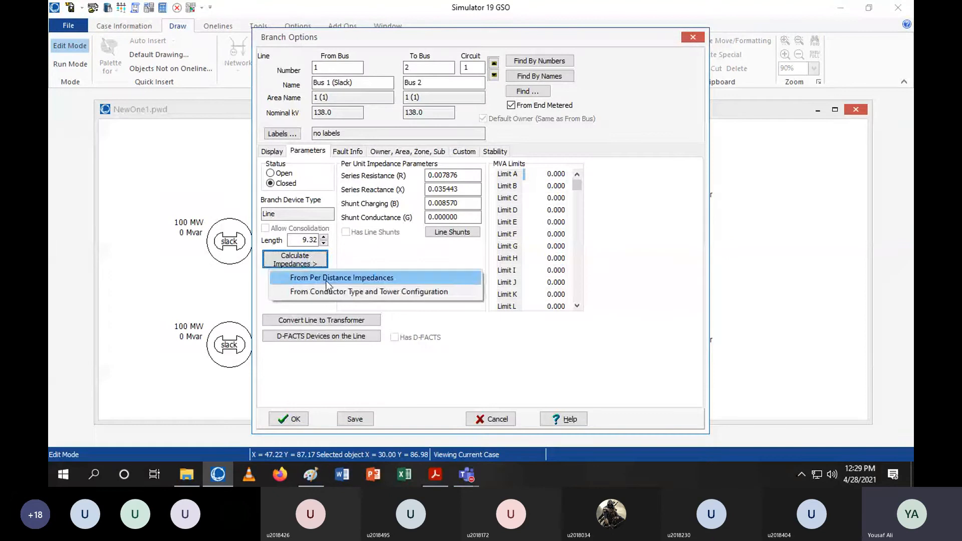
{"action": "left_click", "coordinate": [328, 280]}
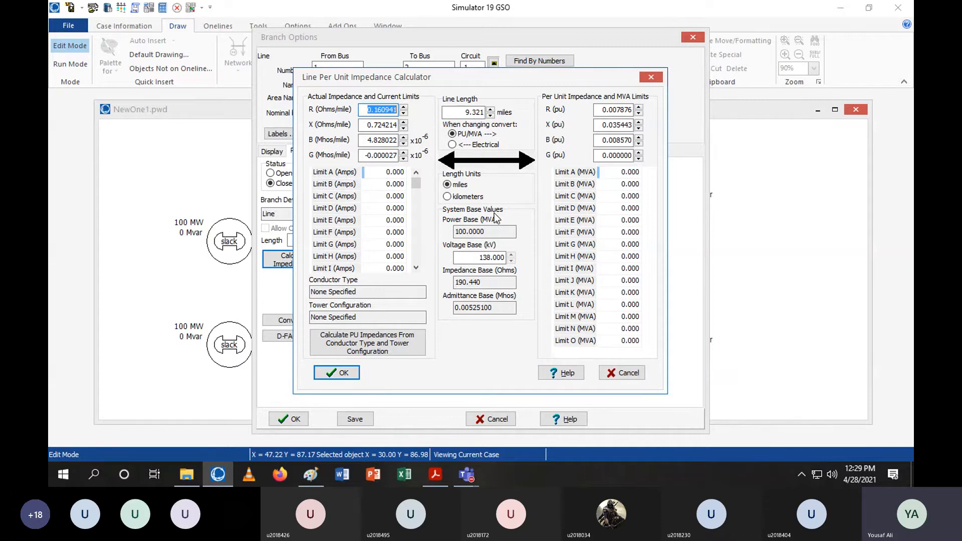
{"action": "left_click_drag", "start_coordinate": [486, 282], "coordinate": [446, 287]}
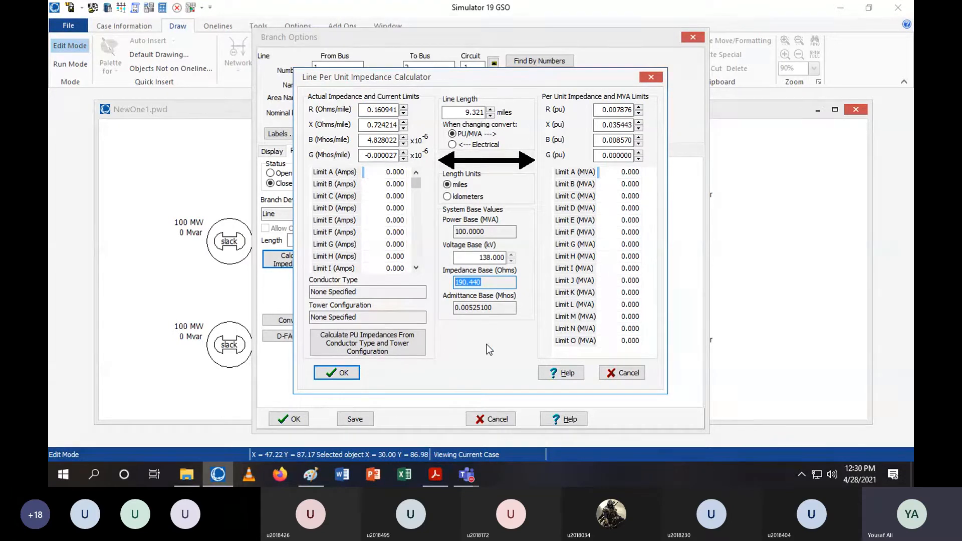
{"action": "left_click", "coordinate": [503, 283]}
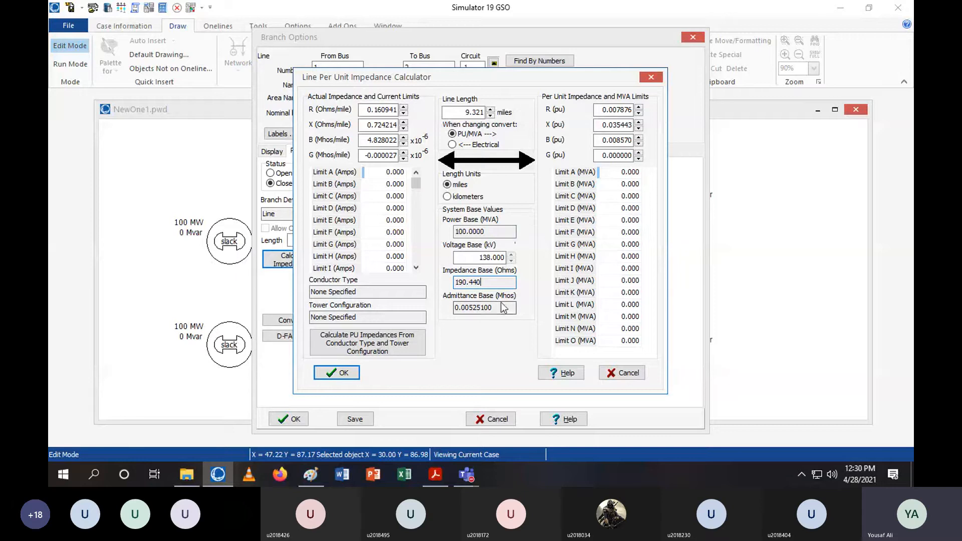
{"action": "left_click_drag", "start_coordinate": [483, 279], "coordinate": [454, 282]}
{"action": "left_click", "coordinate": [489, 281]}
{"action": "left_click", "coordinate": [335, 373]}
{"action": "left_click", "coordinate": [294, 420]}
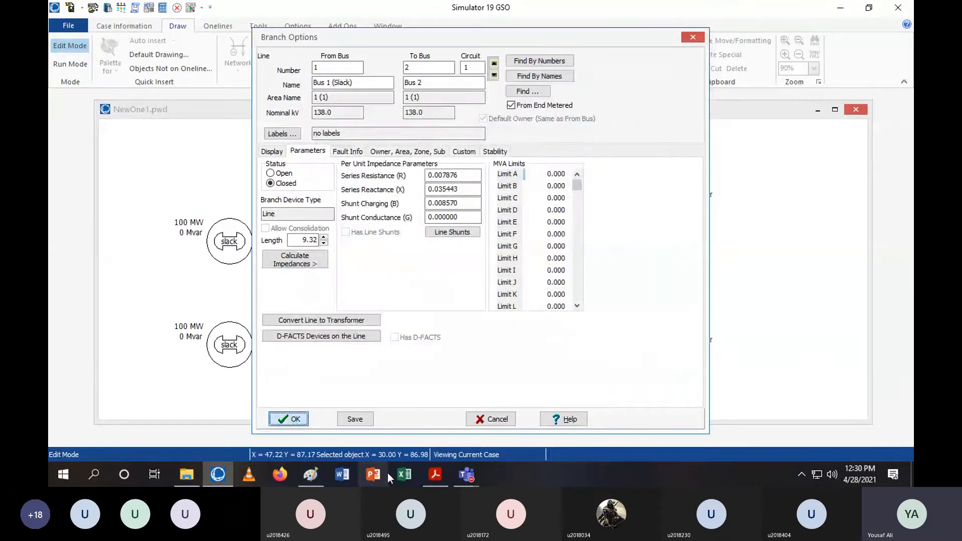
Set the Bus 1–Bus 2 line's zero-sequence impedance to R 0.02, X 0.09 and C 0, following the handout
{"action": "left_click", "coordinate": [427, 478]}
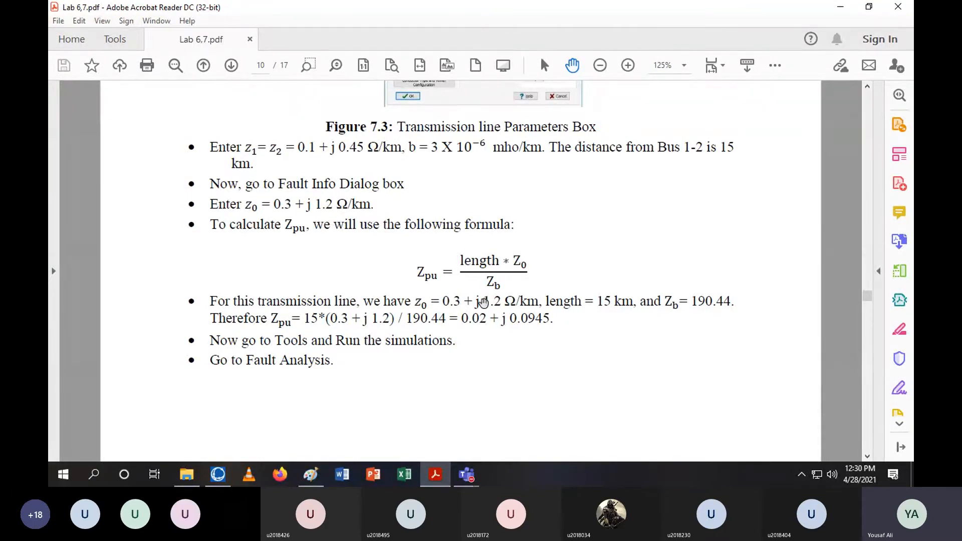
{"action": "scroll", "coordinate": [483, 303], "scroll_direction": "up", "scroll_amount": 10}
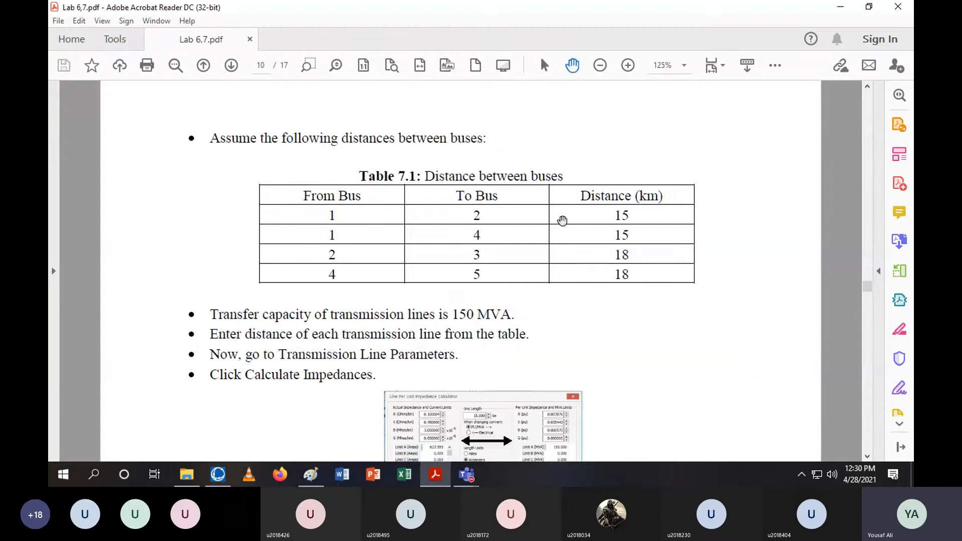
{"action": "scroll", "coordinate": [607, 221], "scroll_direction": "down", "scroll_amount": 10}
{"action": "scroll", "coordinate": [609, 223], "scroll_direction": "down", "scroll_amount": 3}
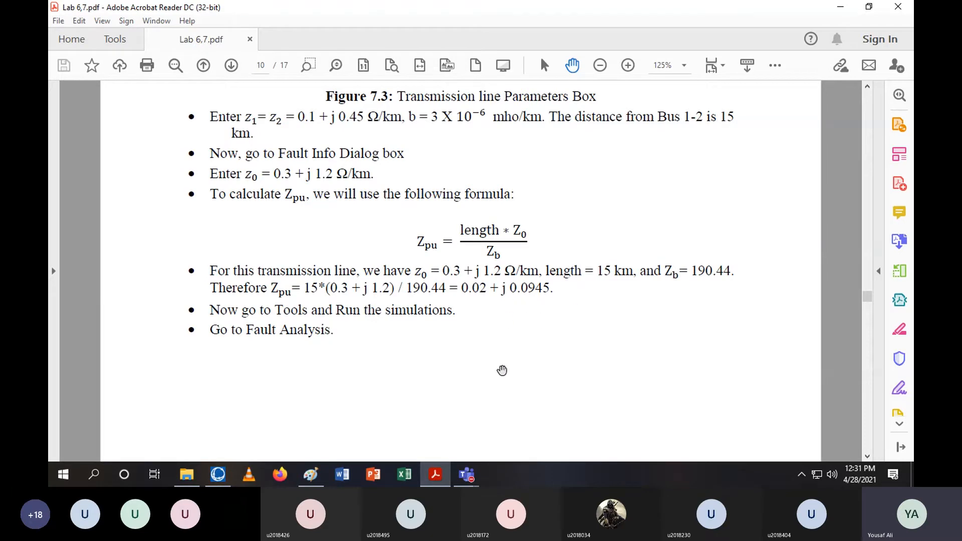
{"action": "left_click", "coordinate": [218, 474]}
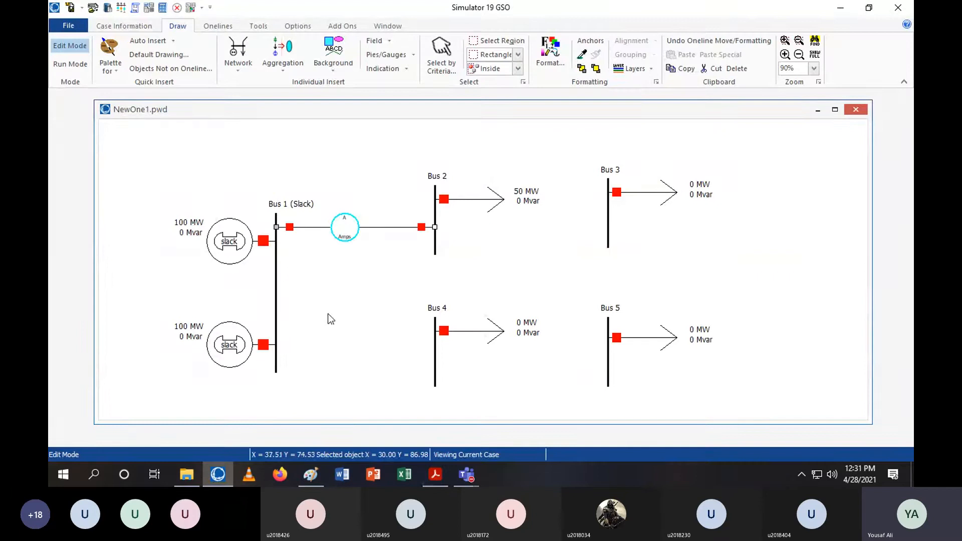
{"action": "double_click", "coordinate": [374, 227]}
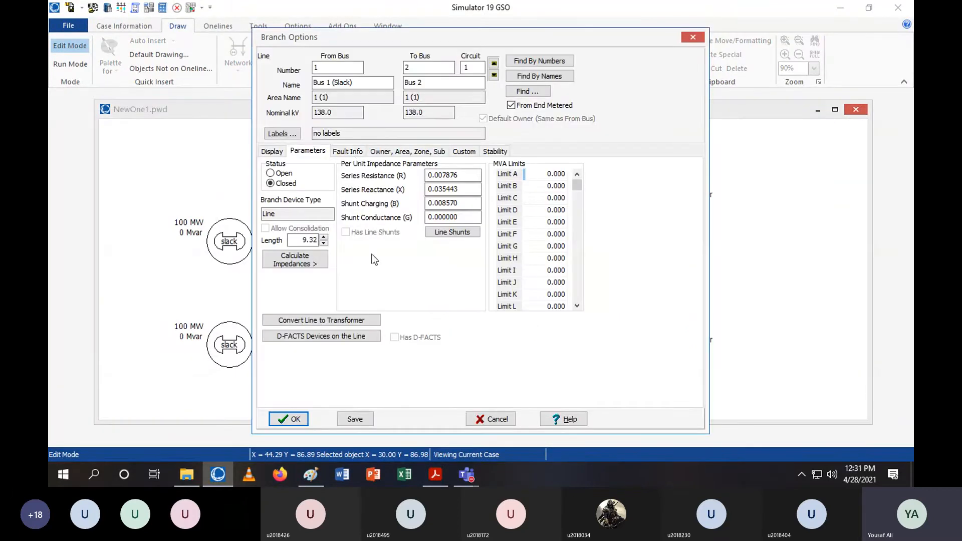
{"action": "left_click", "coordinate": [348, 151]}
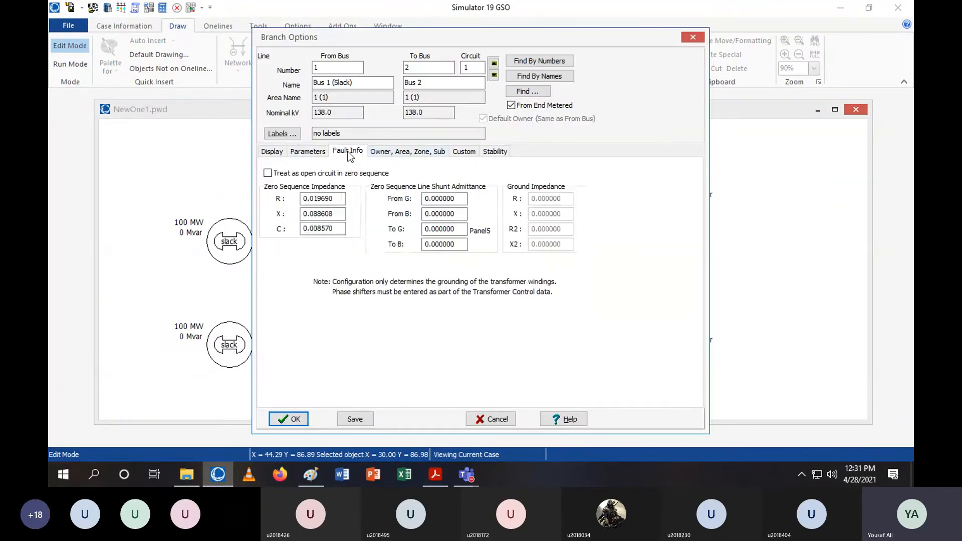
{"action": "double_click", "coordinate": [324, 199]}
{"action": "key", "text": "BackSpace"}
{"action": "key", "text": "Tab"}
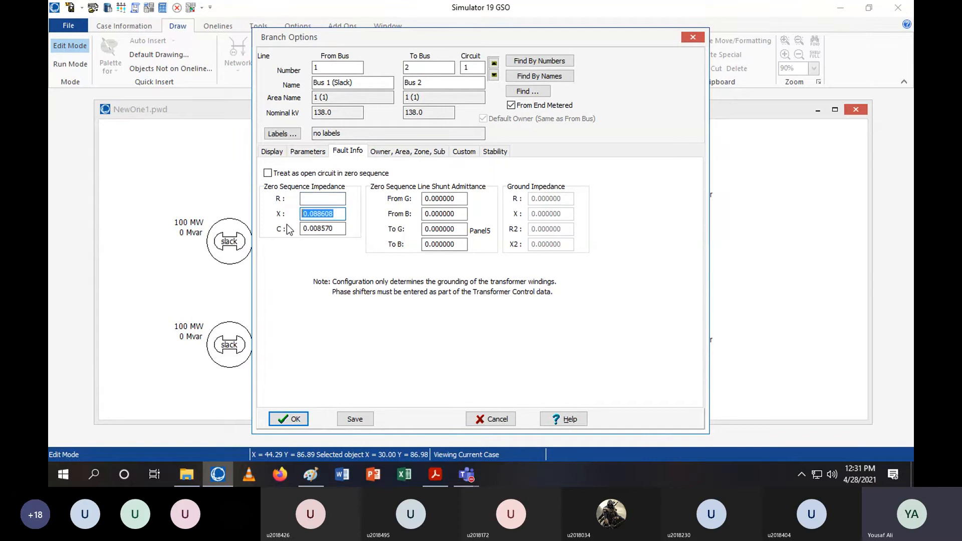
{"action": "key", "text": "BackSpace"}
{"action": "key", "text": "Tab"}
{"action": "type", "text": "0"}
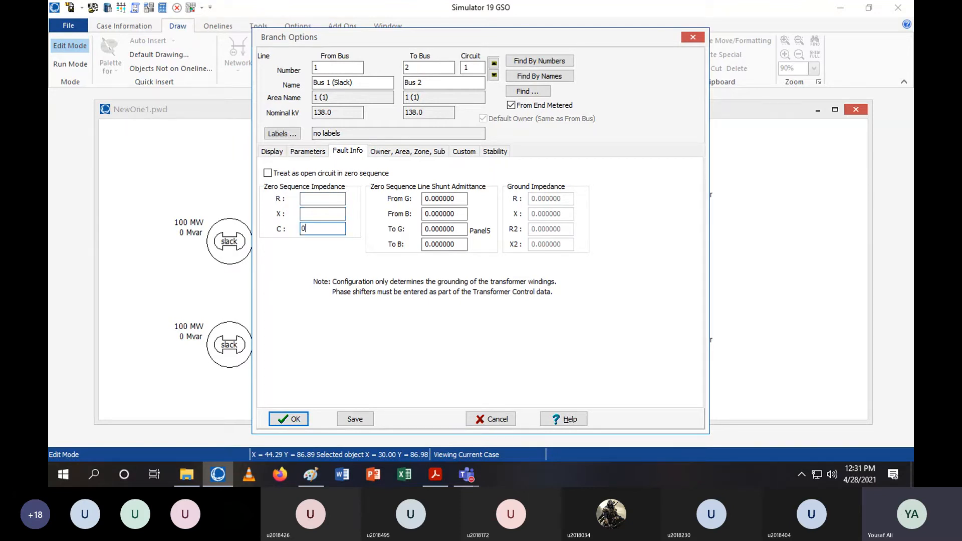
{"action": "left_click", "coordinate": [316, 199]}
{"action": "left_click", "coordinate": [435, 474]}
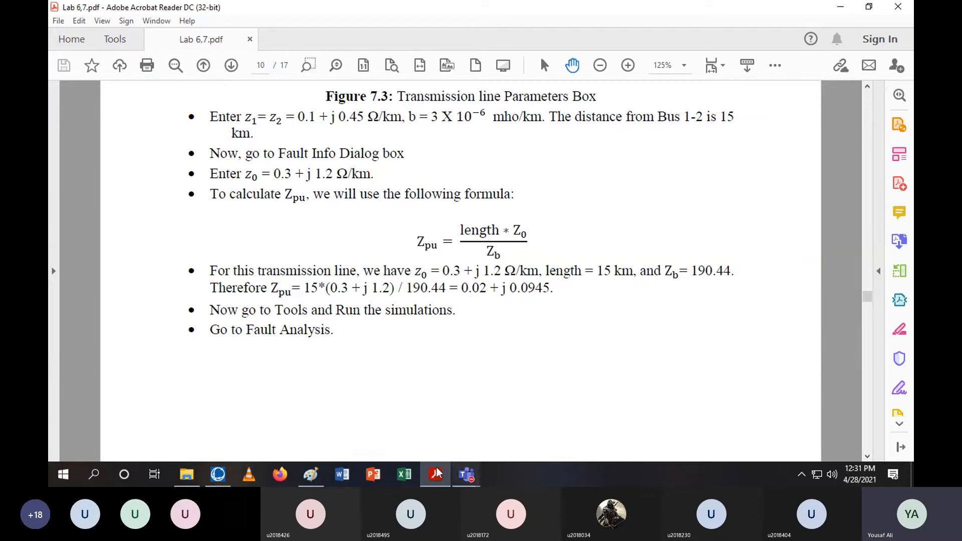
{"action": "left_click", "coordinate": [217, 476]}
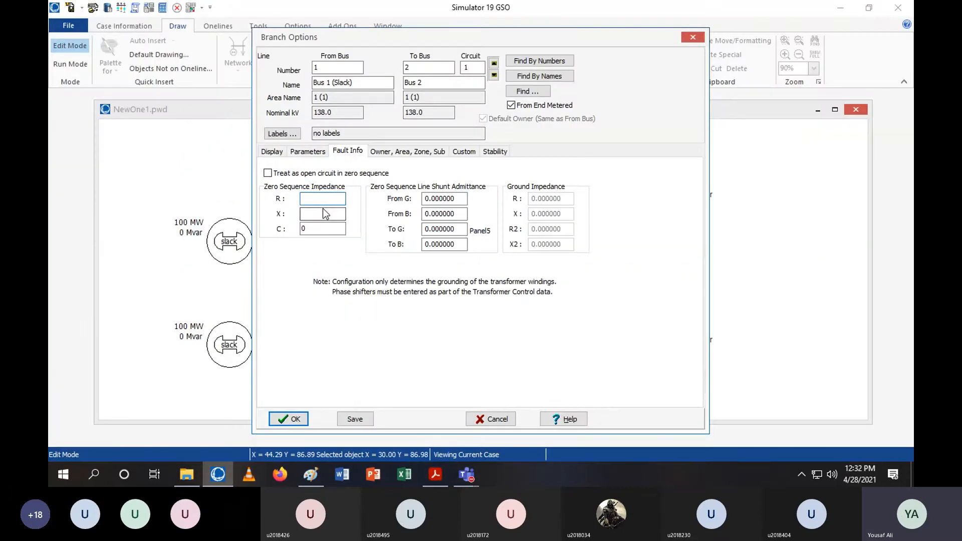
{"action": "type", "text": "0.02"}
{"action": "left_click", "coordinate": [322, 214]}
{"action": "type", "text": "0.09"}
{"action": "left_click", "coordinate": [294, 420]}
Review the handout's bus distance table and the target transmission system figure
{"action": "left_click_drag", "start_coordinate": [353, 234], "coordinate": [361, 233]}
{"action": "left_click", "coordinate": [522, 269]}
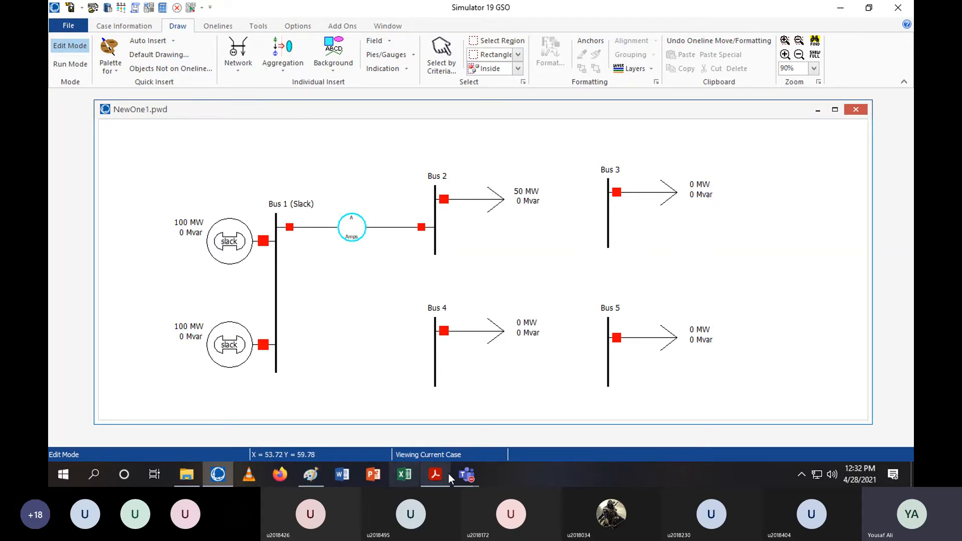
{"action": "left_click", "coordinate": [435, 475]}
{"action": "scroll", "coordinate": [551, 250], "scroll_direction": "up", "scroll_amount": 10}
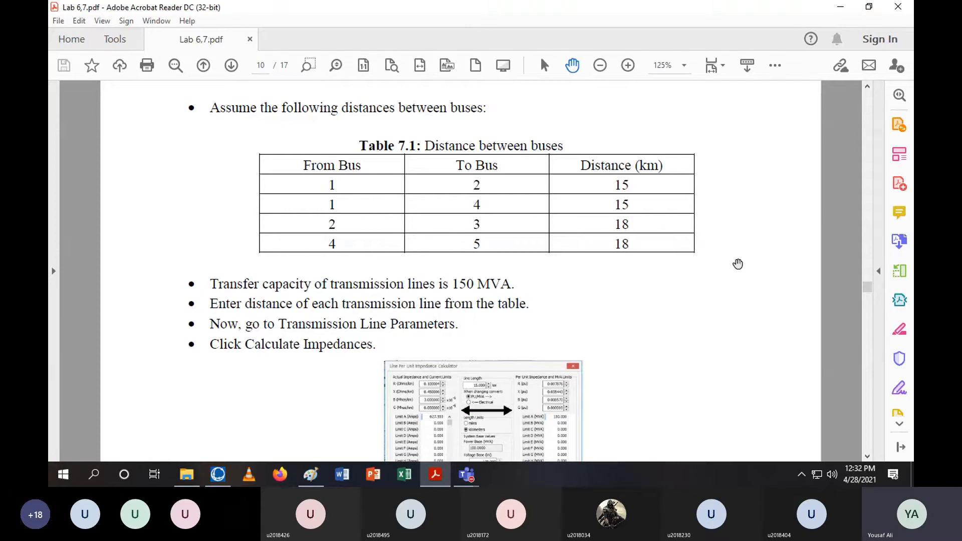
{"action": "scroll", "coordinate": [737, 268], "scroll_direction": "up", "scroll_amount": 8}
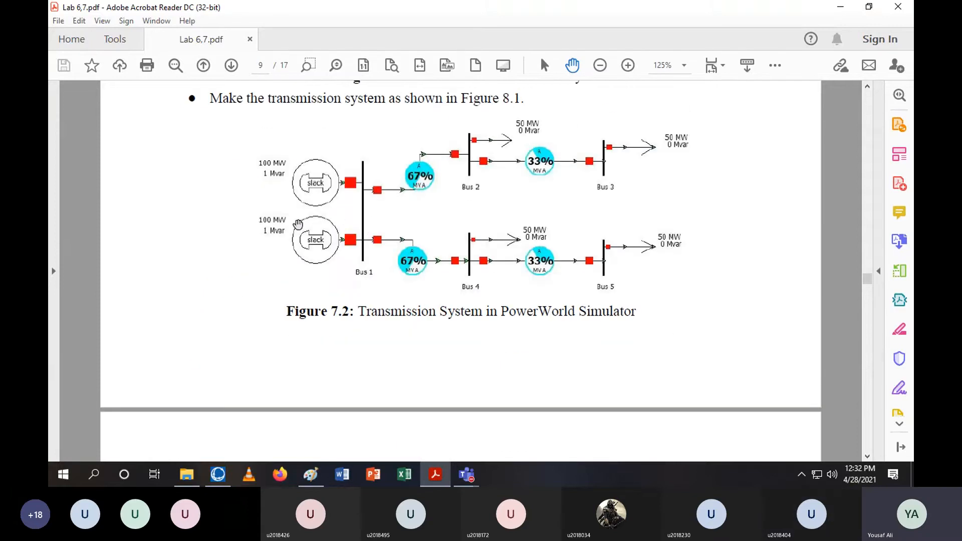
{"action": "scroll", "coordinate": [474, 269], "scroll_direction": "down", "scroll_amount": 8}
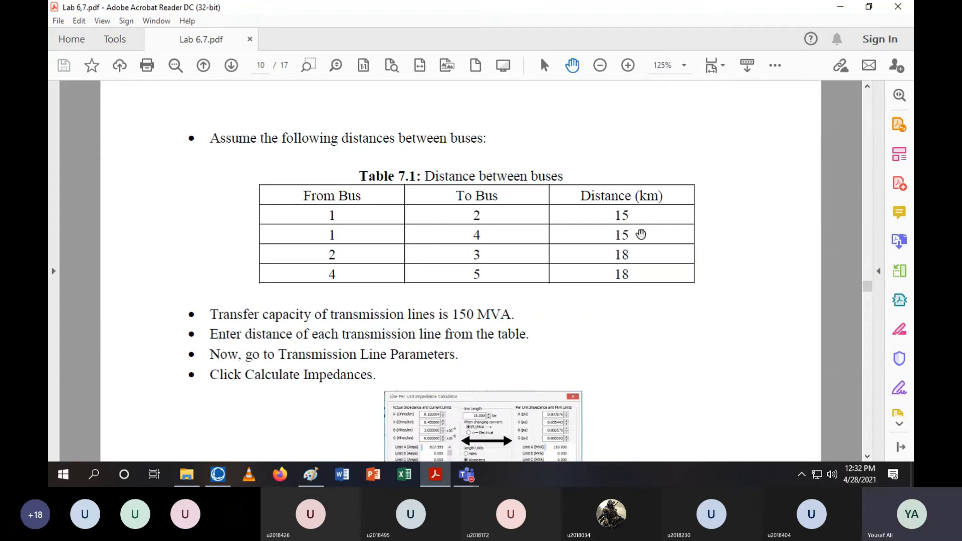
{"action": "left_click", "coordinate": [218, 475]}
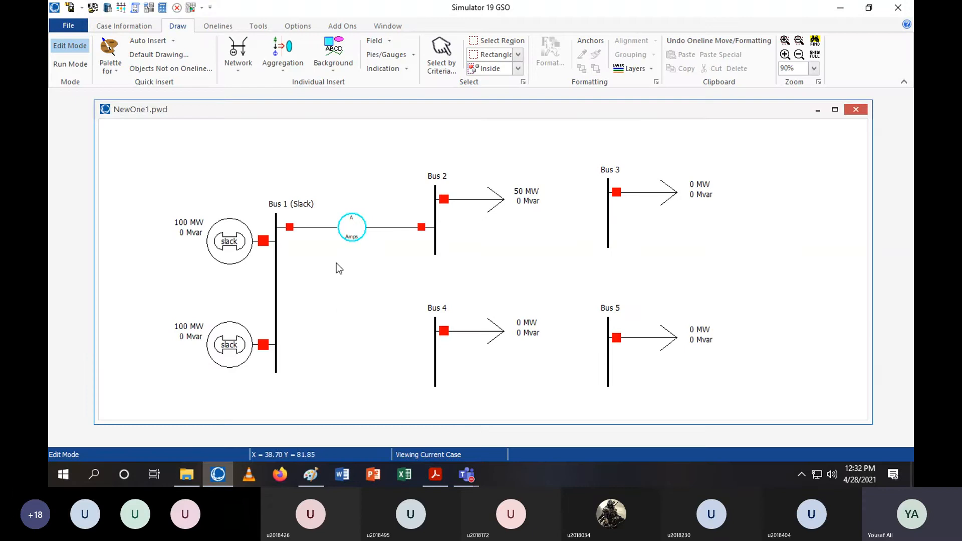
Draw a transmission line from Bus 1 to Bus 4
{"action": "left_click", "coordinate": [239, 68]}
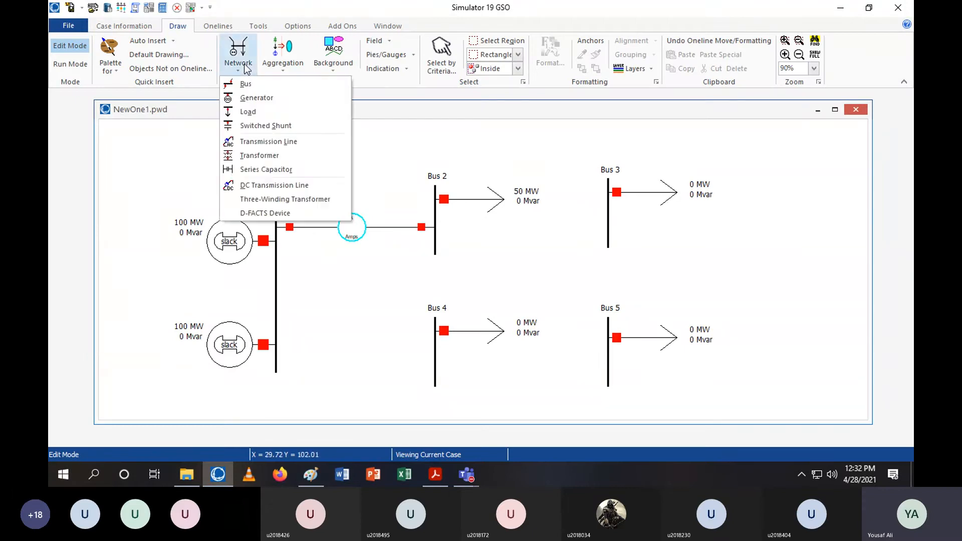
{"action": "left_click", "coordinate": [257, 141]}
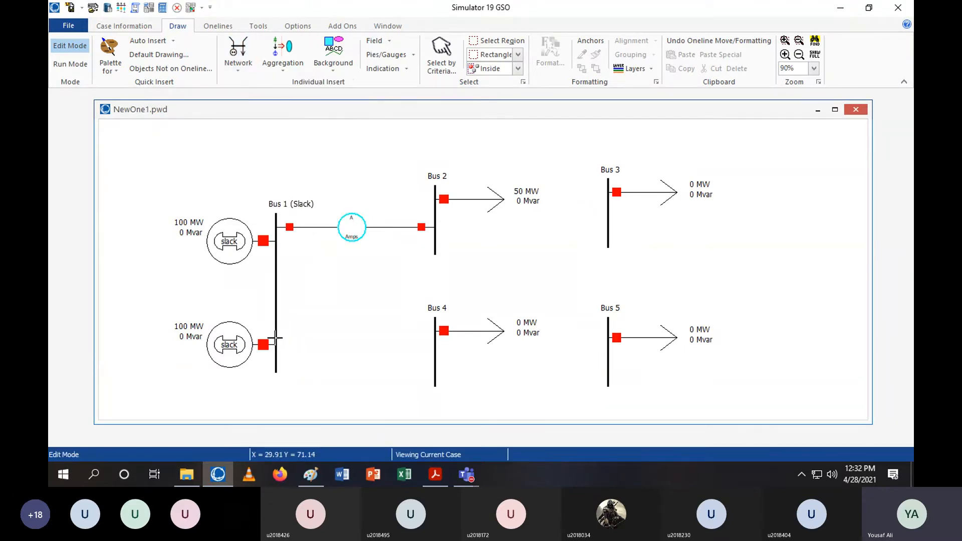
{"action": "double_click", "coordinate": [275, 339]}
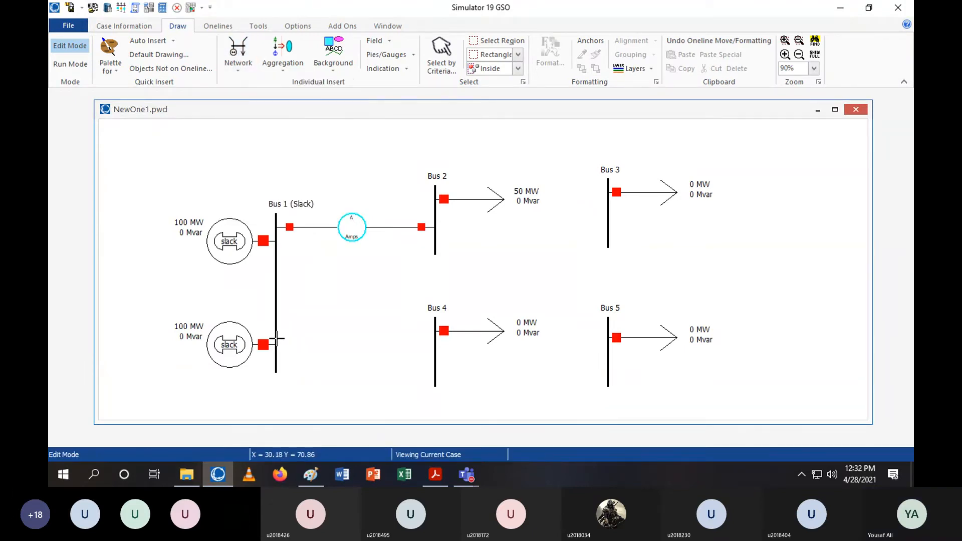
{"action": "double_click", "coordinate": [434, 339]}
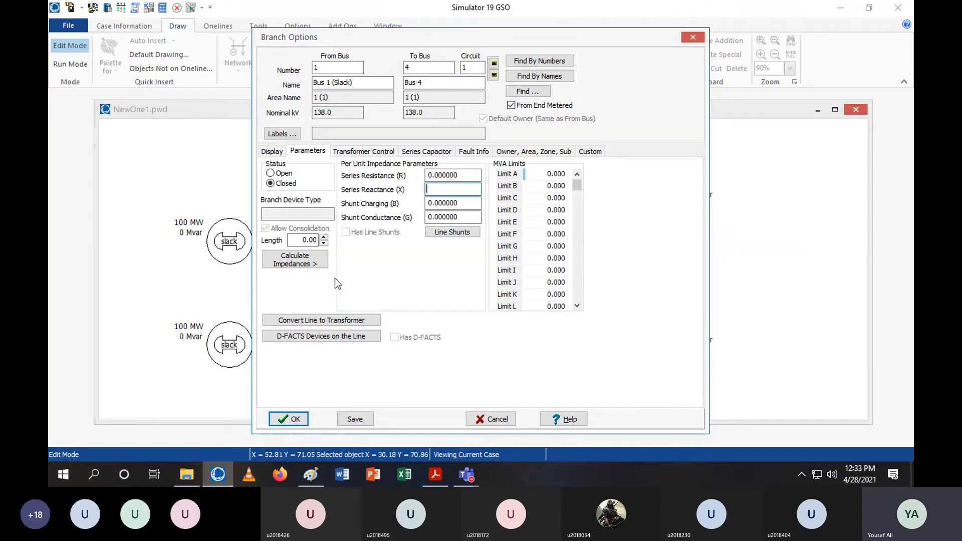
Open the per-distance impedance calculator for the Bus 1–Bus 4 line, switch length units to kilometres converting values, and set the length to 15 km
{"action": "left_click", "coordinate": [313, 263]}
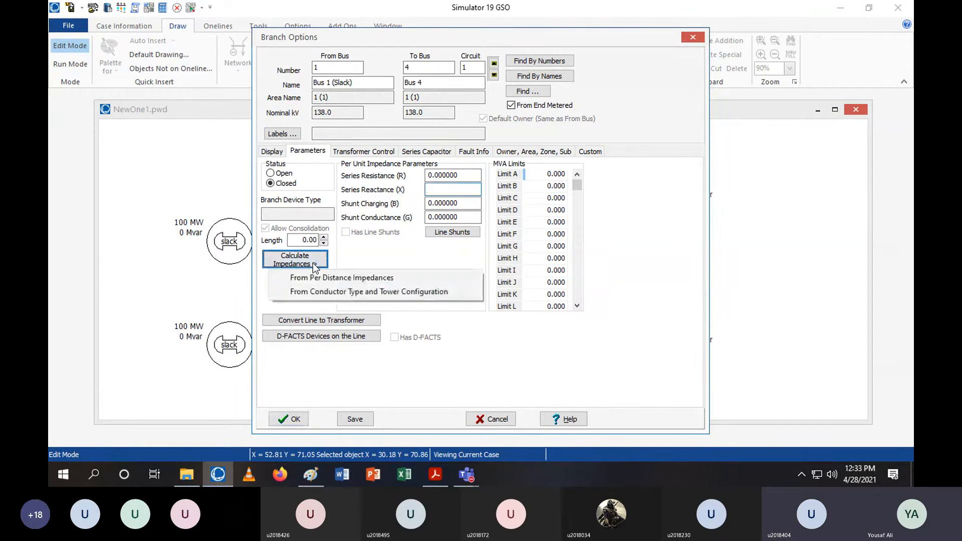
{"action": "left_click", "coordinate": [363, 279]}
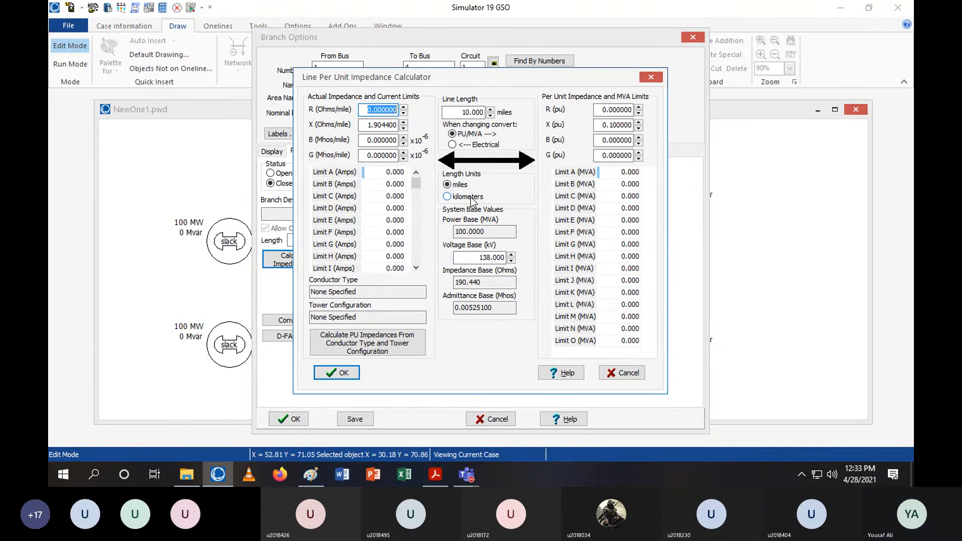
{"action": "left_click", "coordinate": [471, 199]}
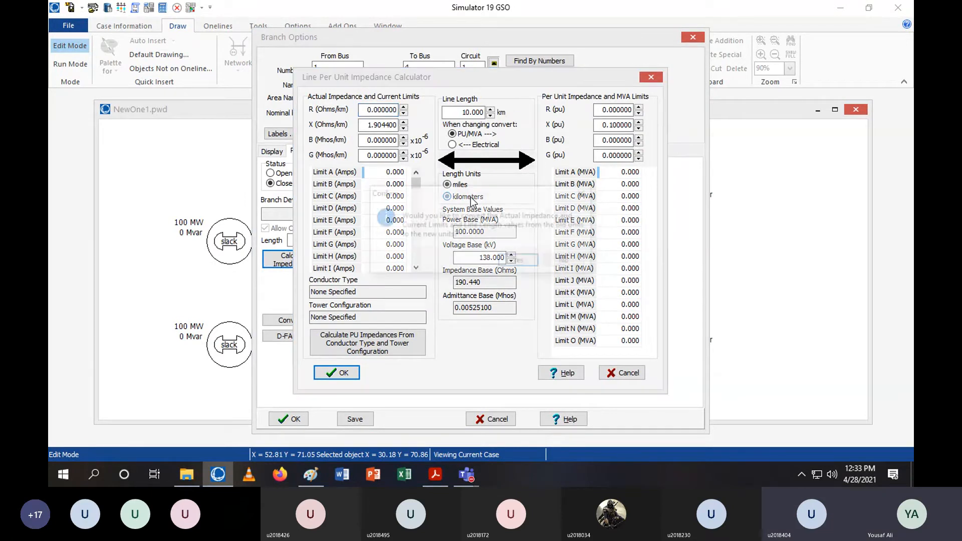
{"action": "left_click", "coordinate": [523, 261]}
{"action": "double_click", "coordinate": [472, 112]}
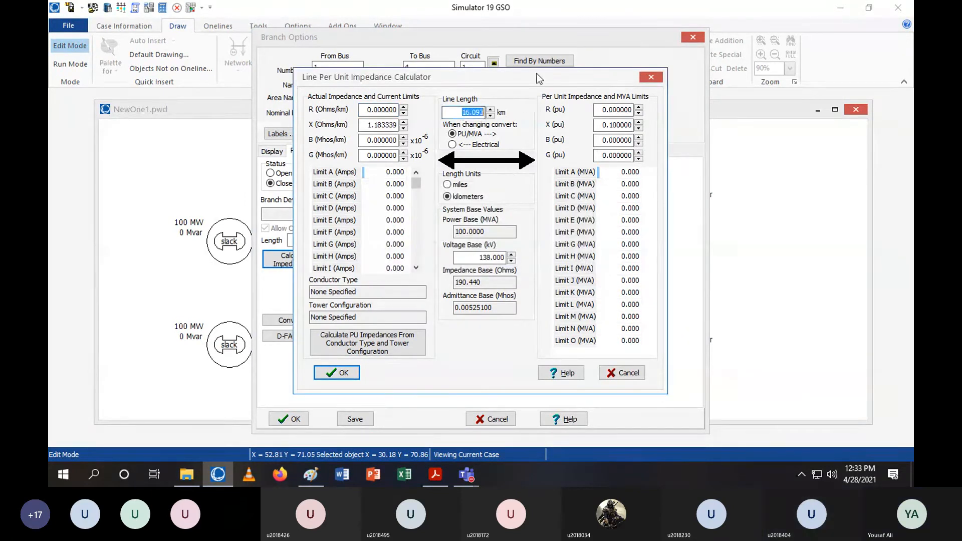
{"action": "type", "text": "15"}
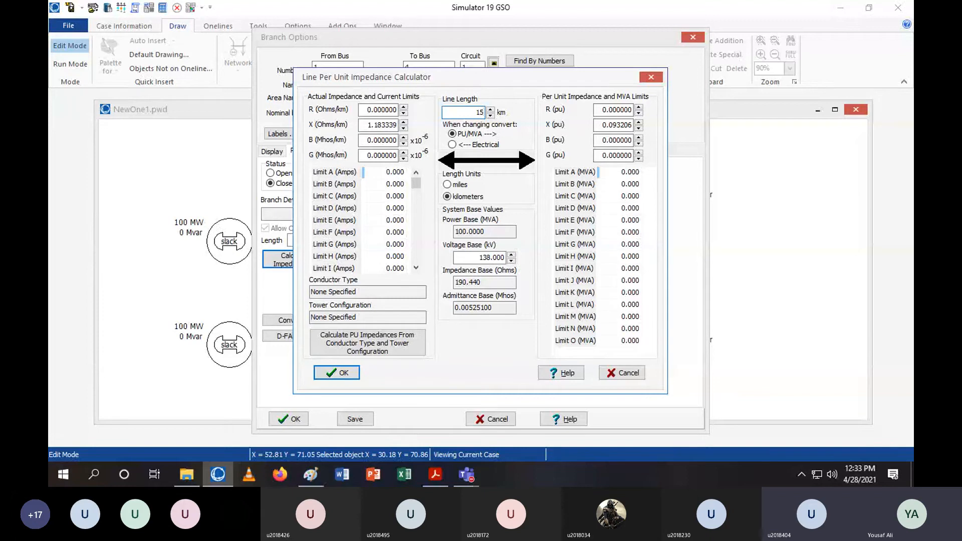
Enter R 0.1 Ω/km, X 0.45 Ω/km and B 3 ×10⁻⁶ mhos/km, and apply the calculated per-unit impedances
{"action": "left_click", "coordinate": [373, 110]}
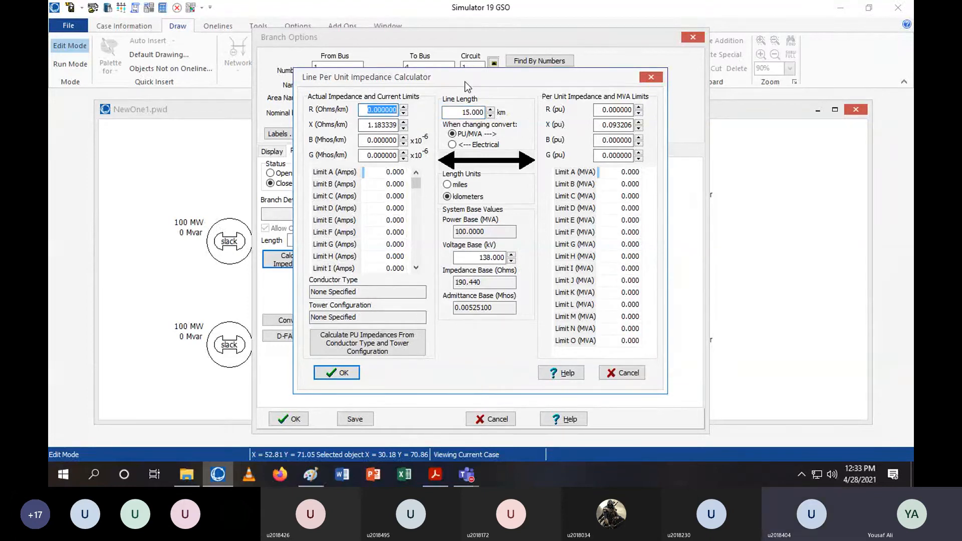
{"action": "type", "text": "0.1"}
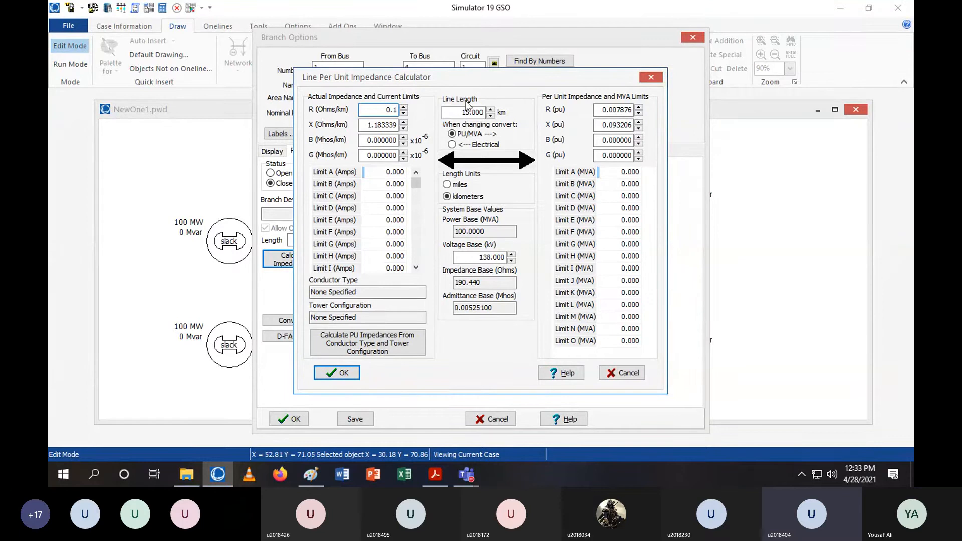
{"action": "left_click", "coordinate": [393, 124]}
{"action": "type", "text": "0.45"}
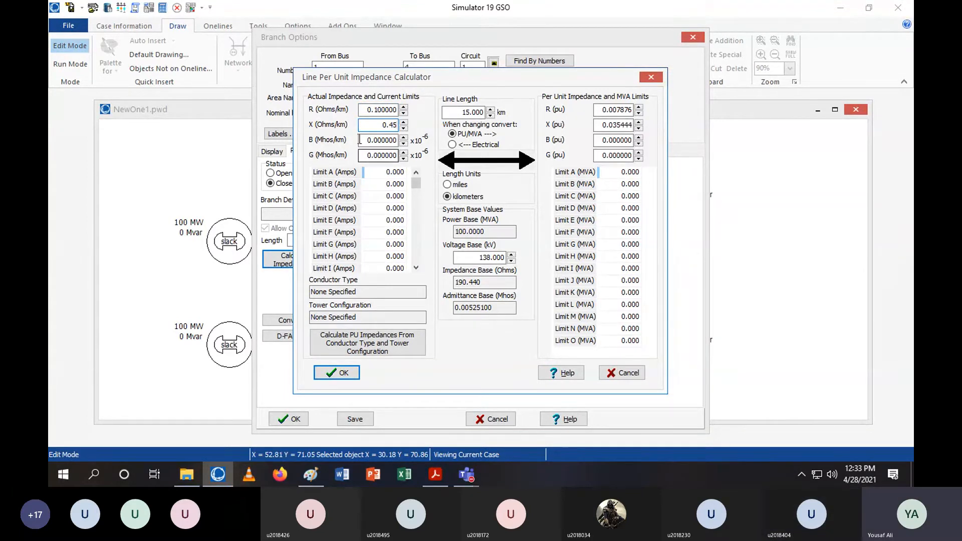
{"action": "key", "text": "Tab"}
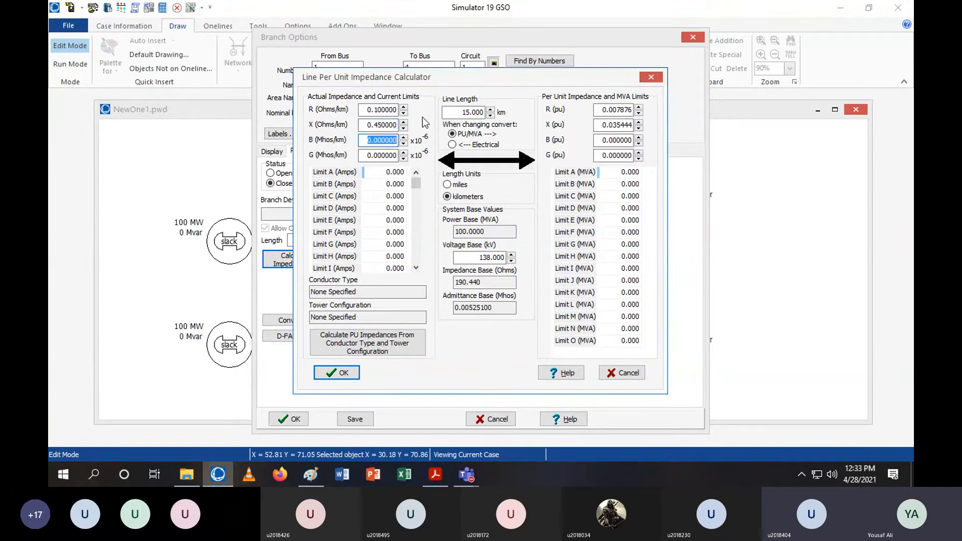
{"action": "type", "text": "3"}
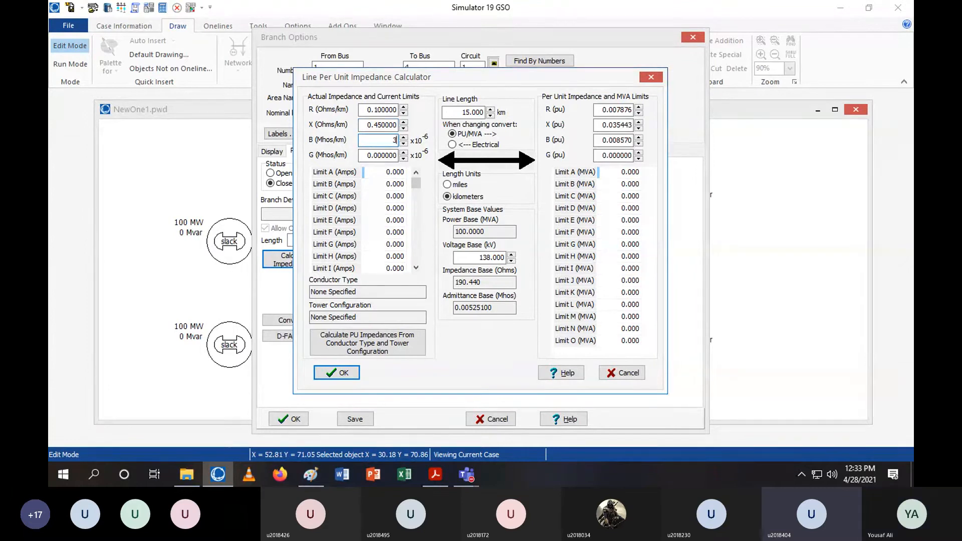
{"action": "left_click", "coordinate": [340, 371]}
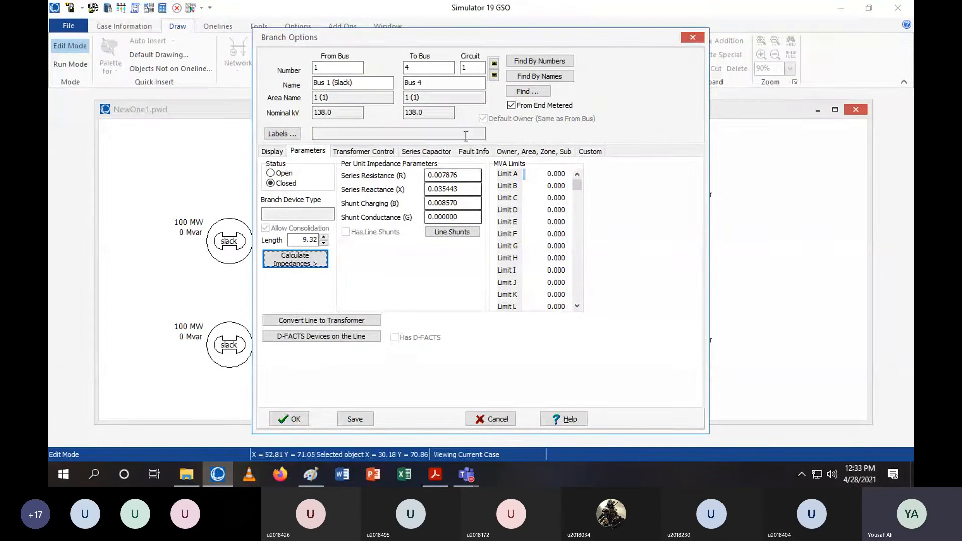
Set the Bus 1–Bus 4 line's zero-sequence impedance to R 0.02 and X 0.0945, and close the branch dialog
{"action": "left_click", "coordinate": [474, 151]}
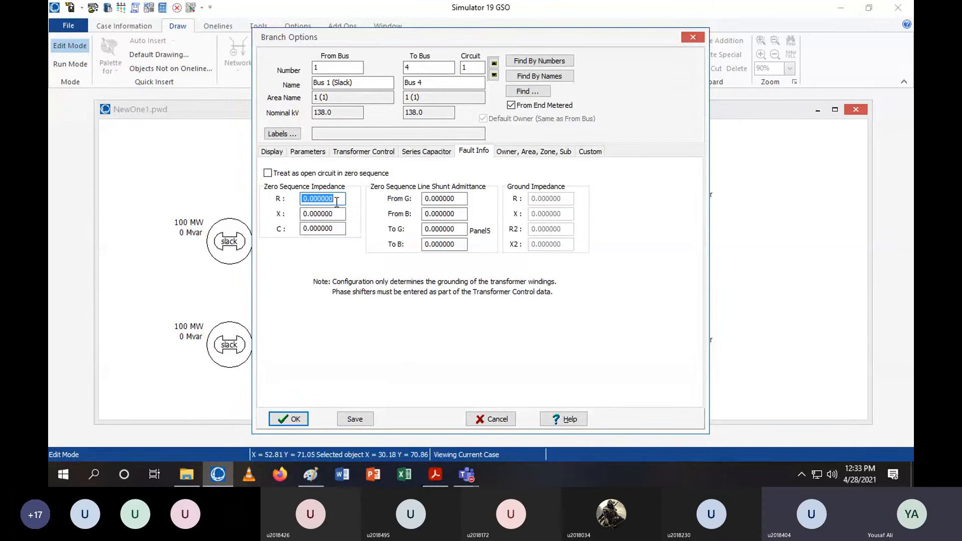
{"action": "type", "text": "0.02"}
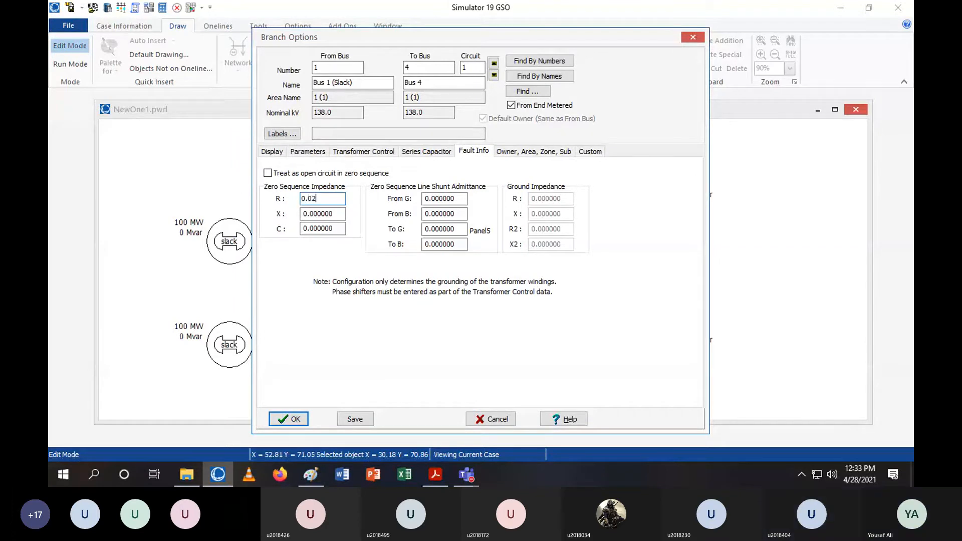
{"action": "key", "text": "Tab"}
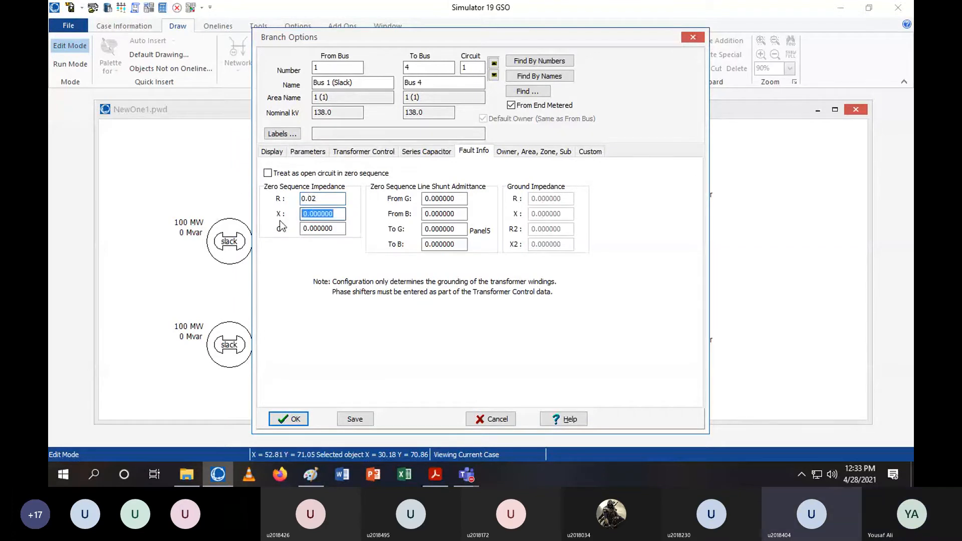
{"action": "type", "text": "0.0945"}
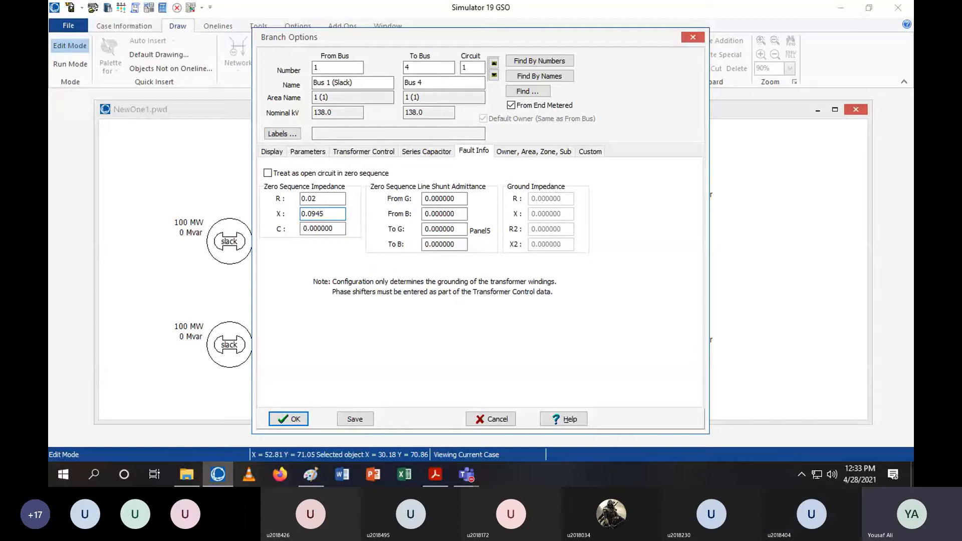
{"action": "left_click", "coordinate": [288, 419]}
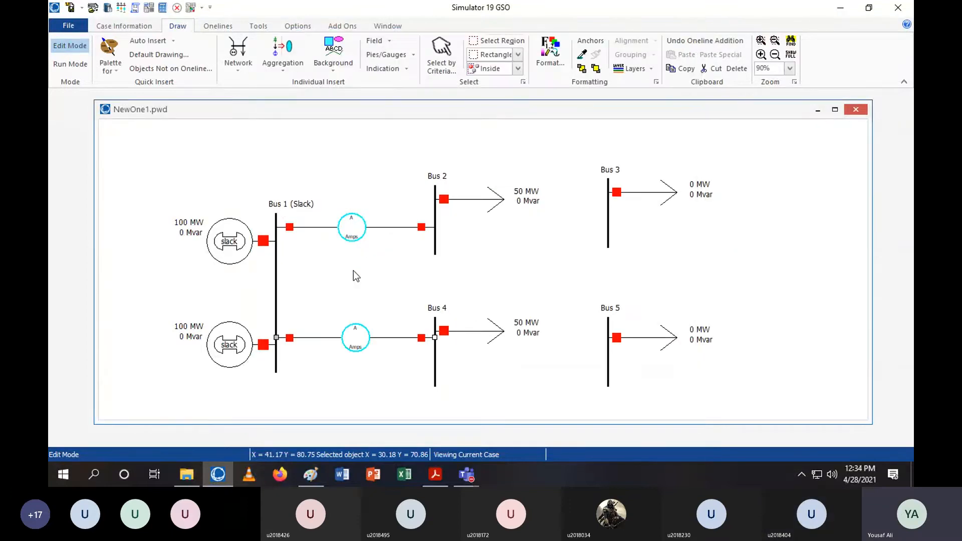
Deselect the line and switch to the Lab 6,7.pdf handout in Adobe Acrobat Reader
{"action": "left_click", "coordinate": [512, 273]}
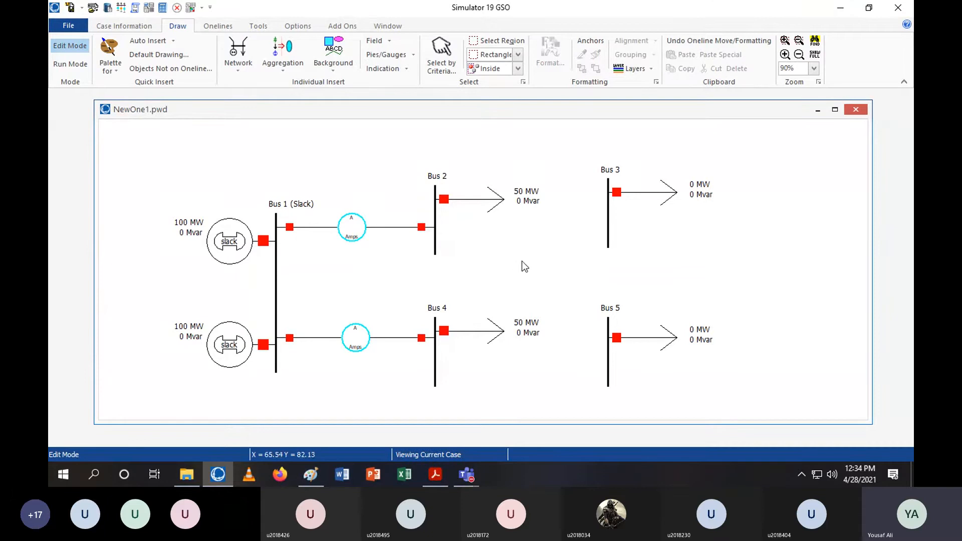
{"action": "left_click", "coordinate": [429, 476]}
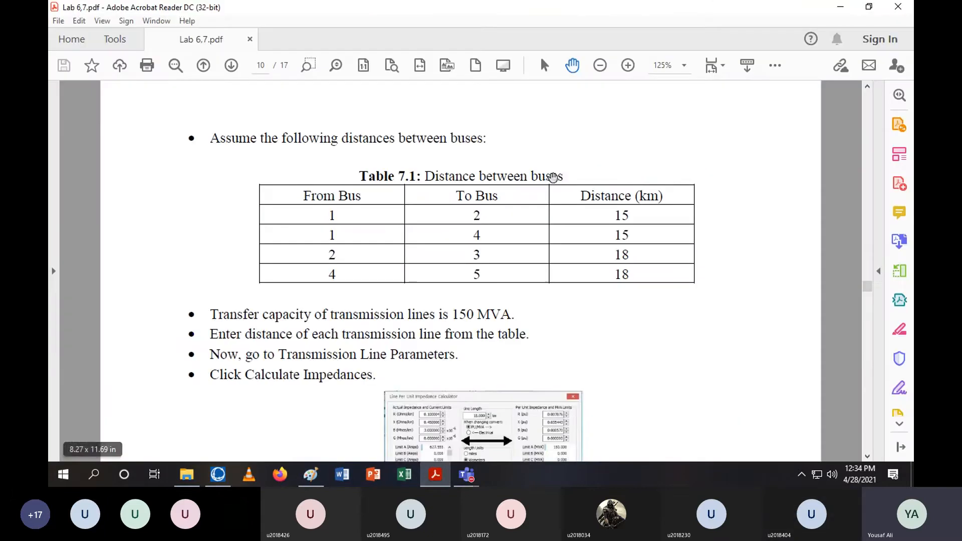
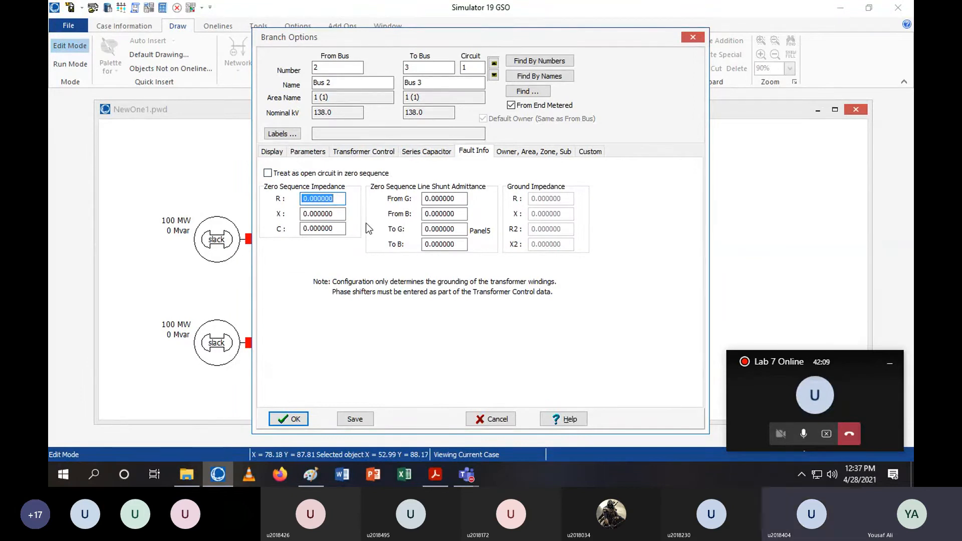
Set the Bus 2–Bus 3 line's zero-sequence impedance to R 0.0284 and X 0.113, and close the branch dialog
{"action": "type", "text": "0.02"}
{"action": "type", "text": "84"}
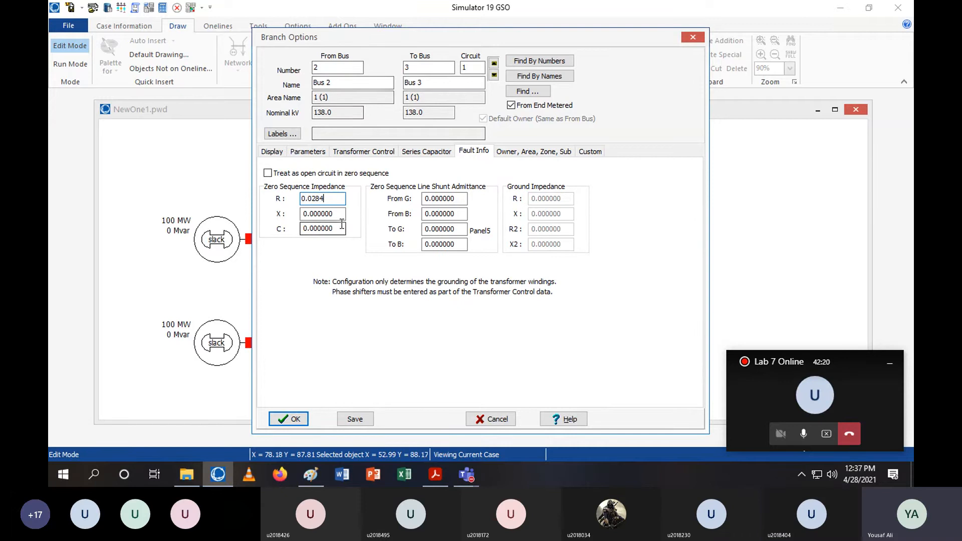
{"action": "key", "text": "Tab"}
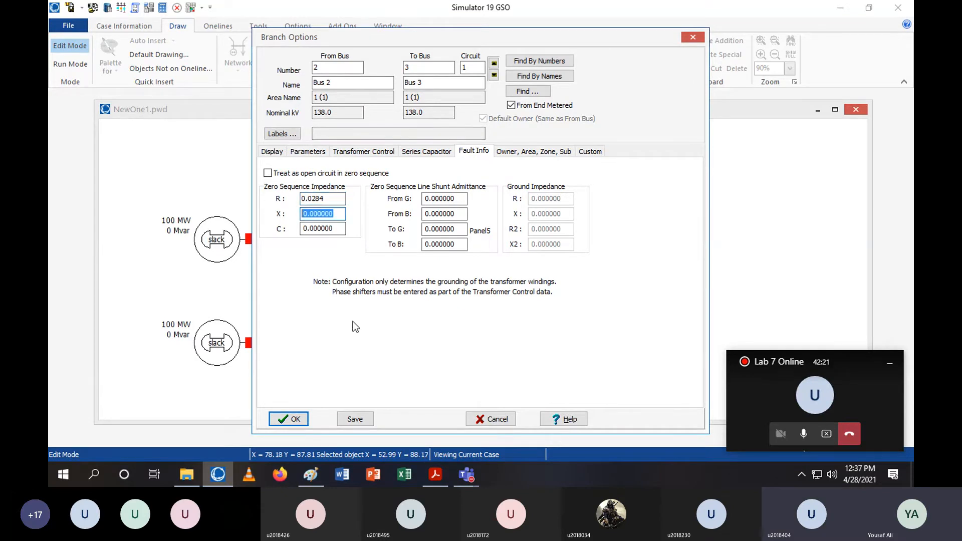
{"action": "type", "text": "0.113"}
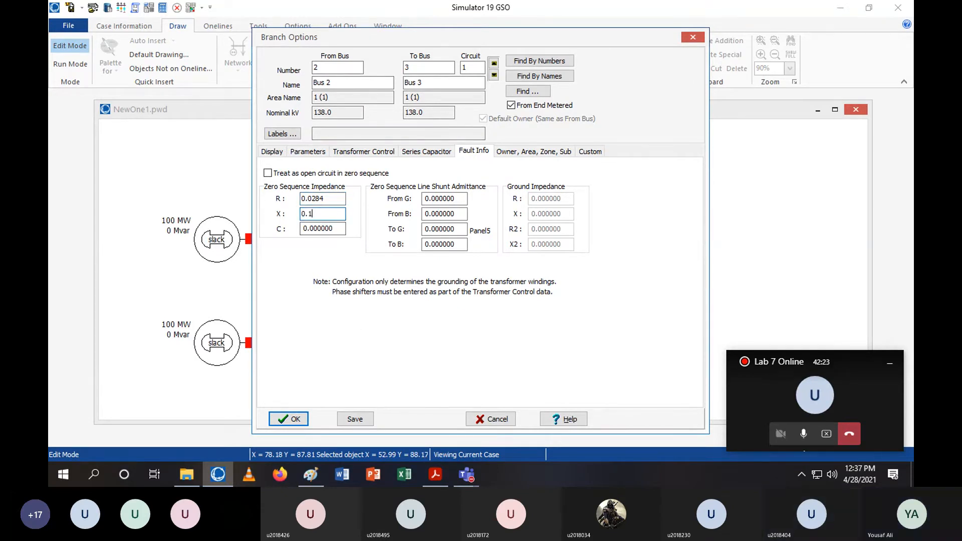
{"action": "left_click", "coordinate": [300, 426]}
Draw a transmission line connecting Bus 4 to Bus 5
{"action": "left_click", "coordinate": [239, 55]}
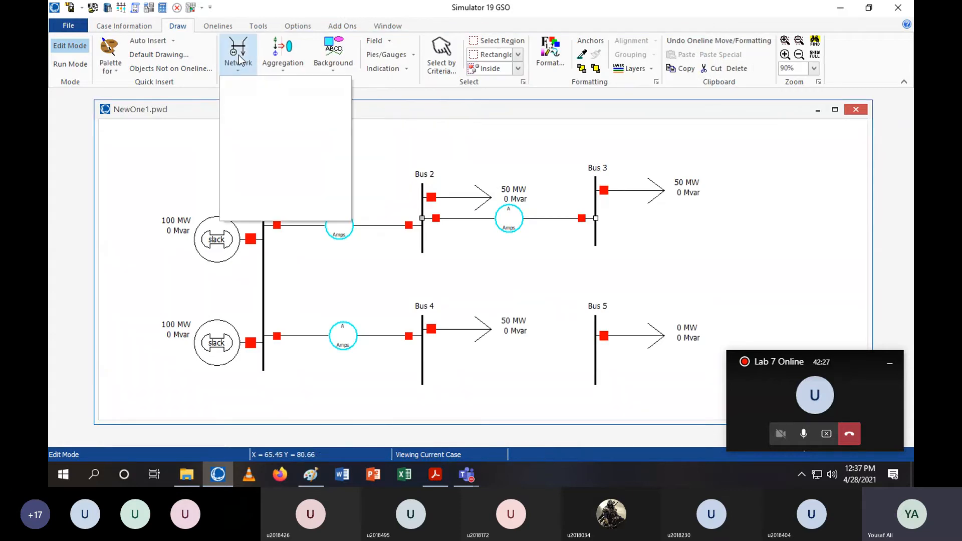
{"action": "left_click", "coordinate": [254, 144]}
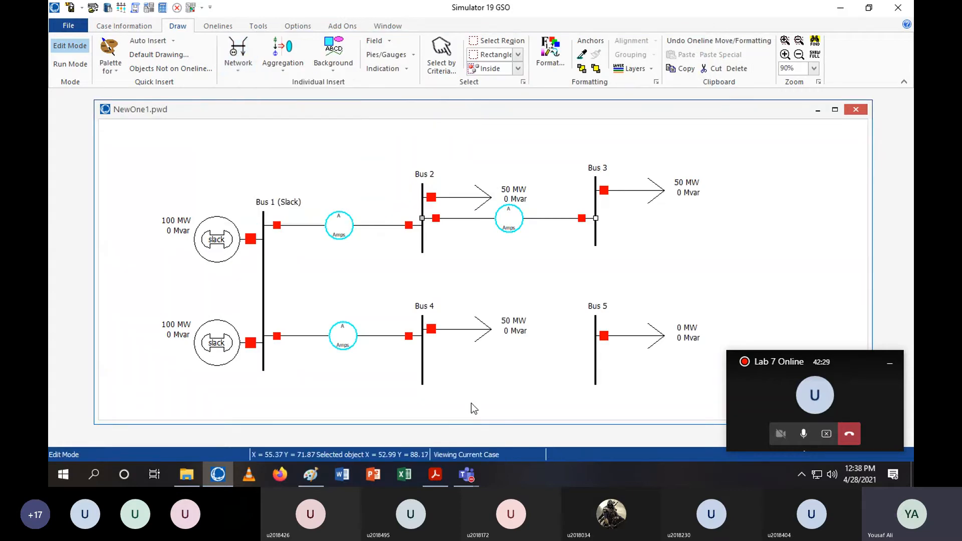
{"action": "left_click", "coordinate": [422, 366]}
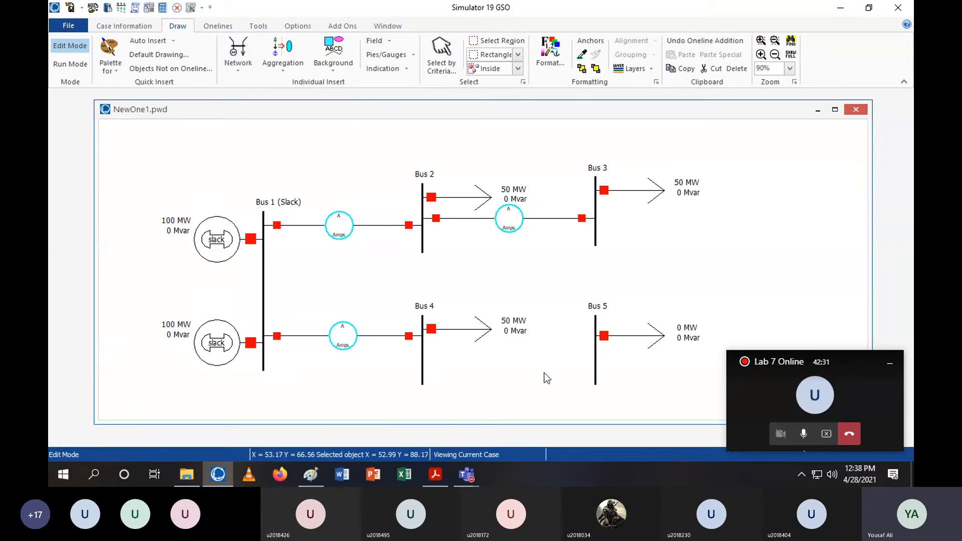
{"action": "double_click", "coordinate": [594, 365]}
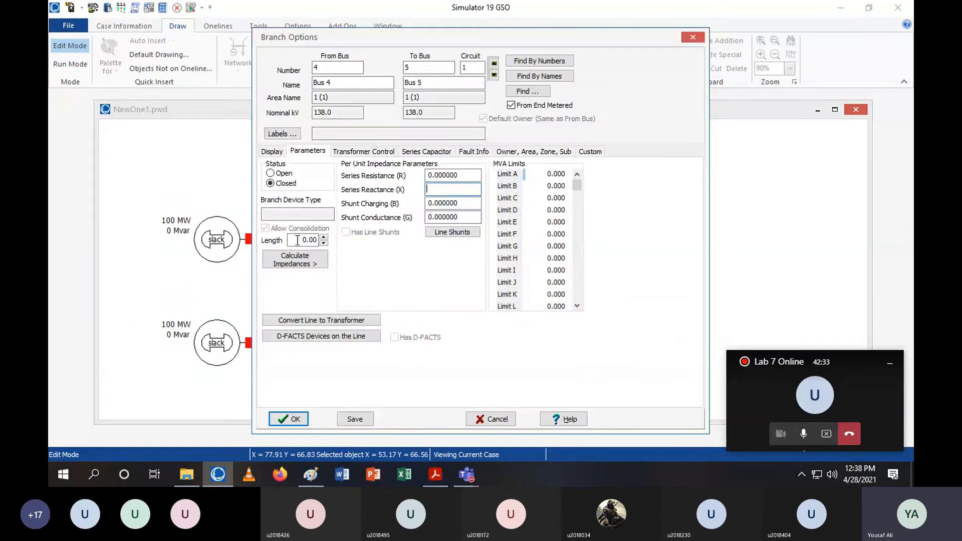
Open the per-distance impedance calculator for the Bus 4–Bus 5 line, switch length units to kilometres, and set the length to 18 km
{"action": "left_click", "coordinate": [316, 259]}
{"action": "left_click", "coordinate": [325, 278]}
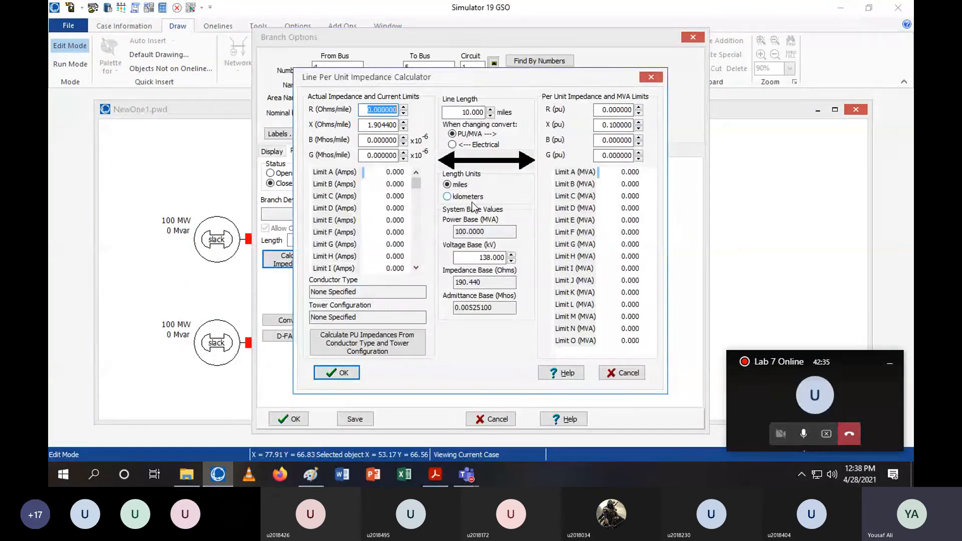
{"action": "left_click", "coordinate": [474, 203]}
{"action": "left_click", "coordinate": [573, 261]}
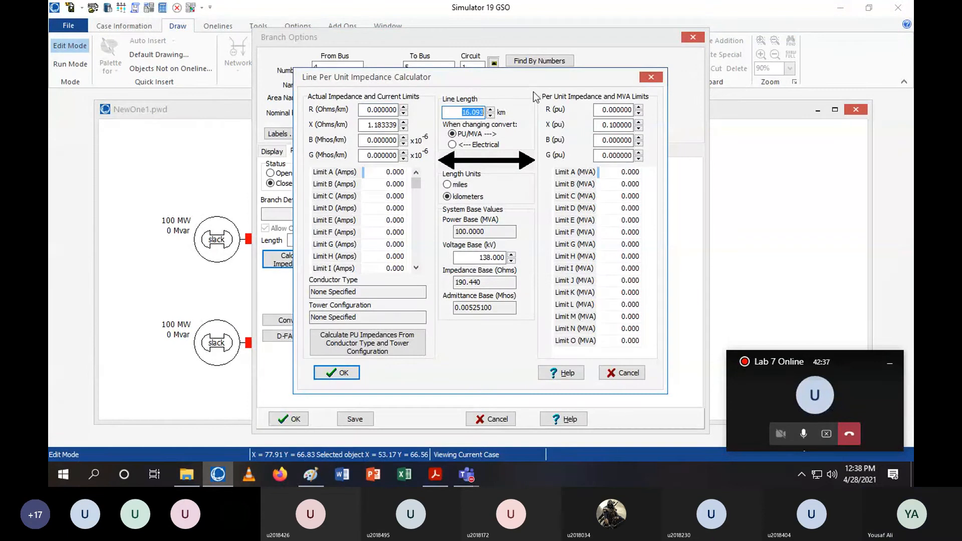
{"action": "type", "text": "18"}
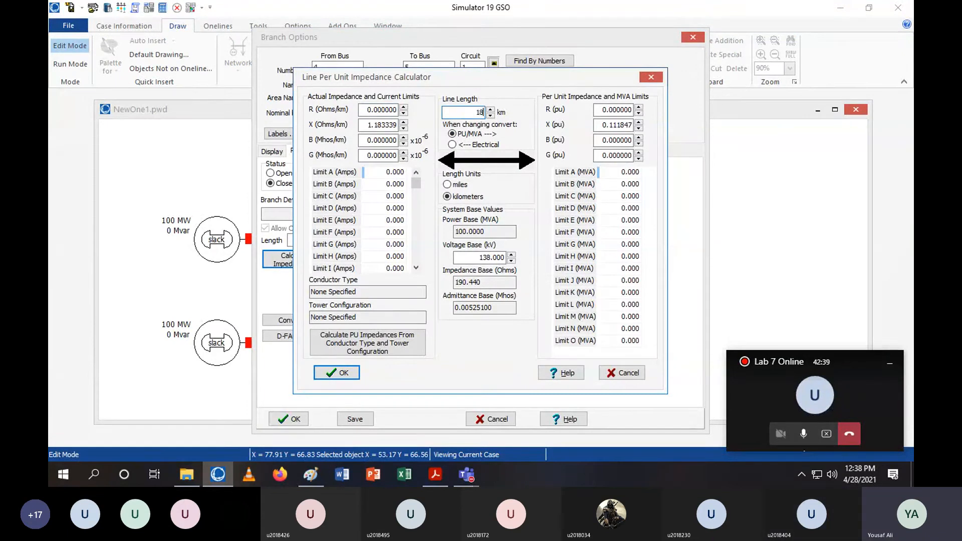
{"action": "key", "text": "Tab"}
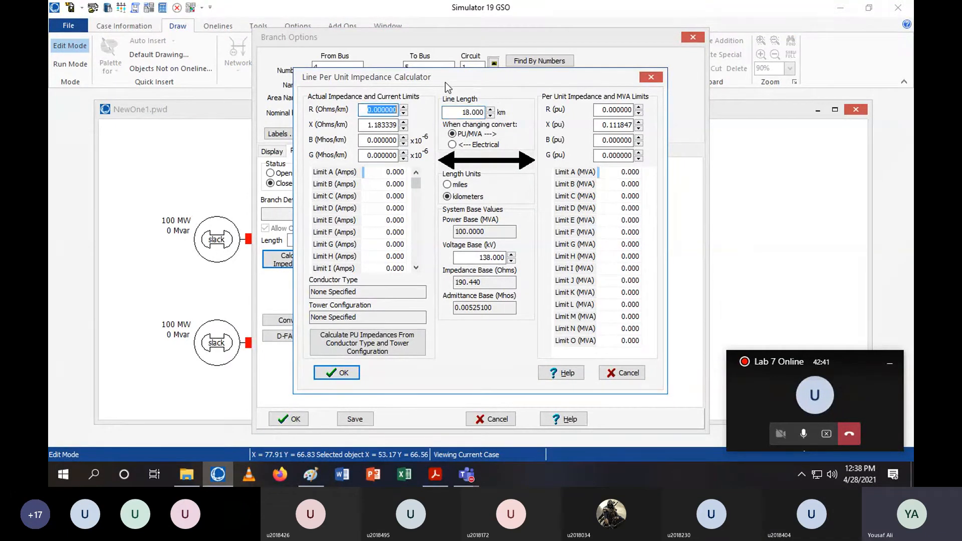
Enter R 0.1 Ω/km, X 0.45 Ω/km and B 3 ×10⁻⁶ mhos/km, and apply the calculated per-unit impedances
{"action": "type", "text": "0.1"}
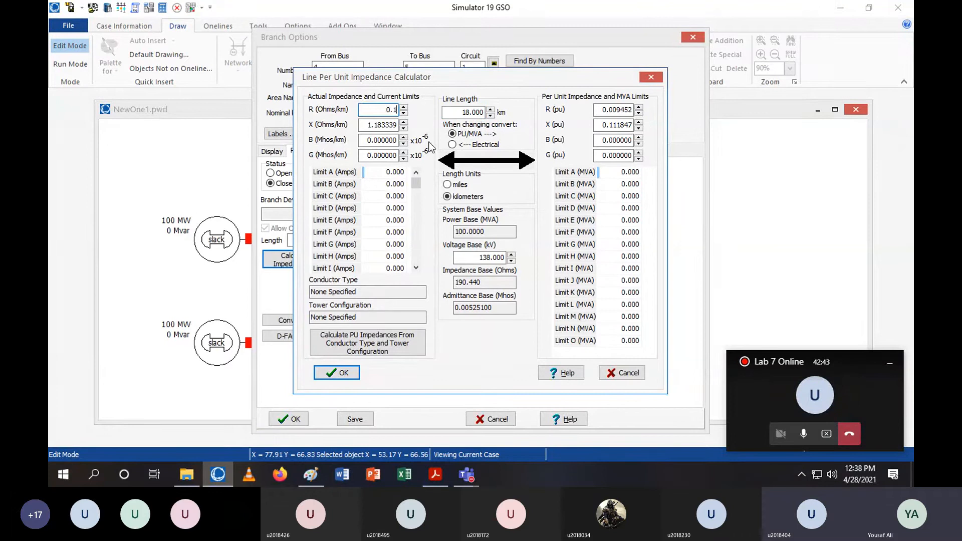
{"action": "key", "text": "Tab"}
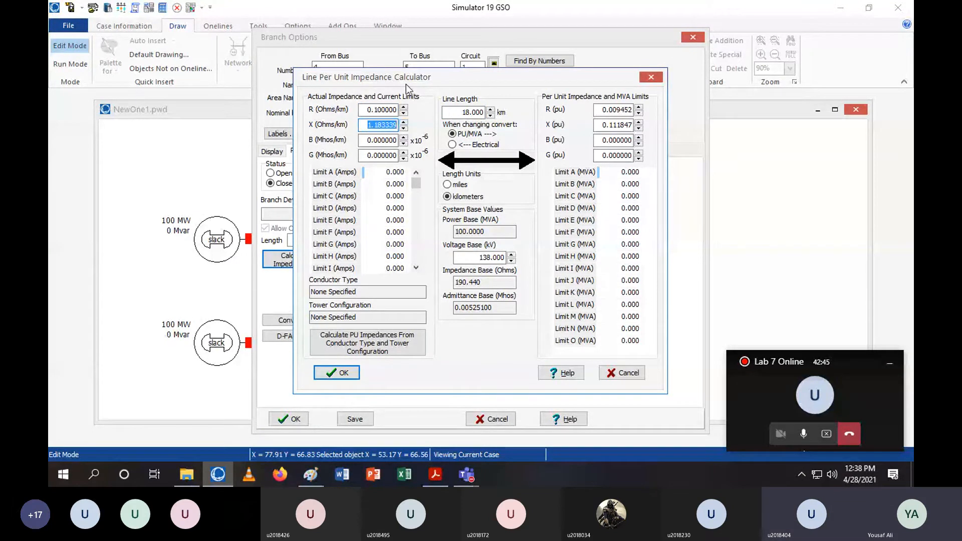
{"action": "type", "text": "0.45"}
{"action": "key", "text": "Tab"}
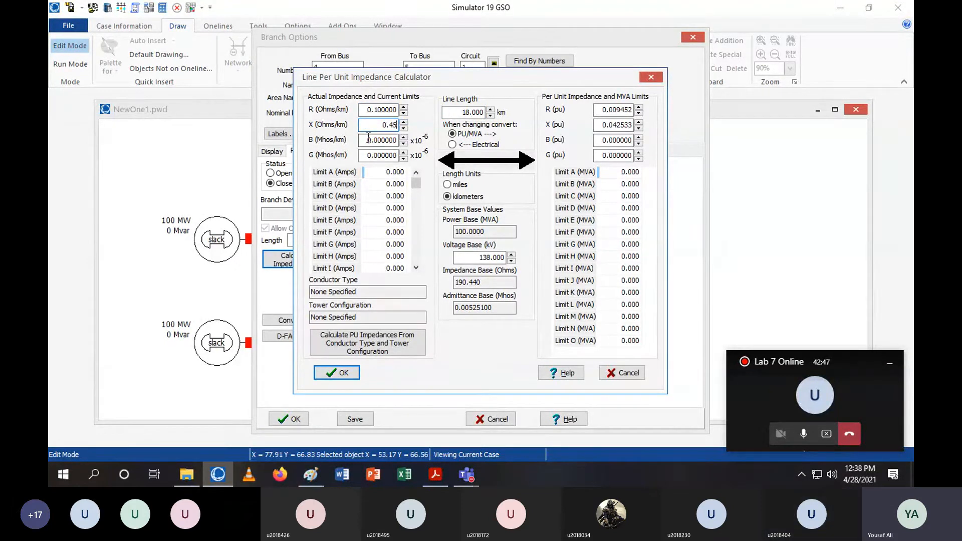
{"action": "type", "text": "3"}
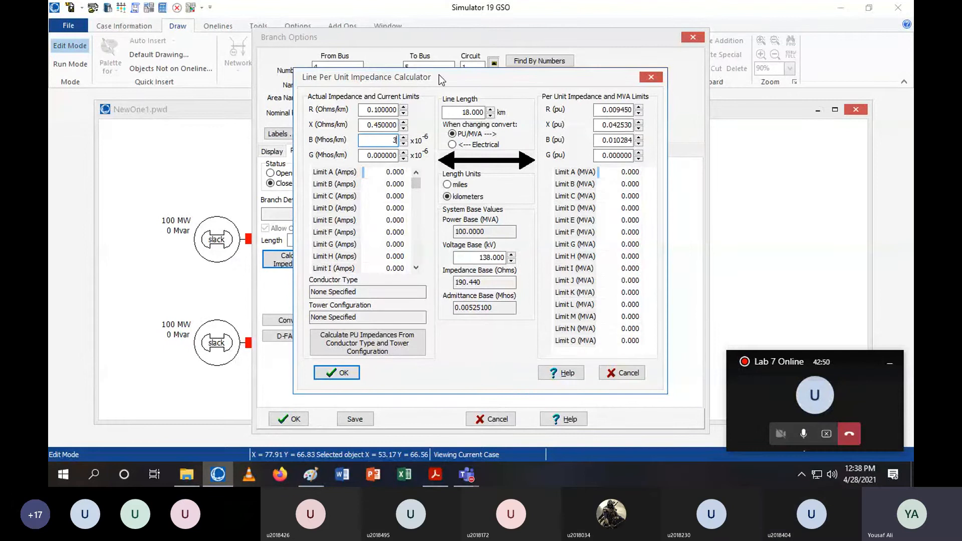
{"action": "left_click", "coordinate": [355, 376]}
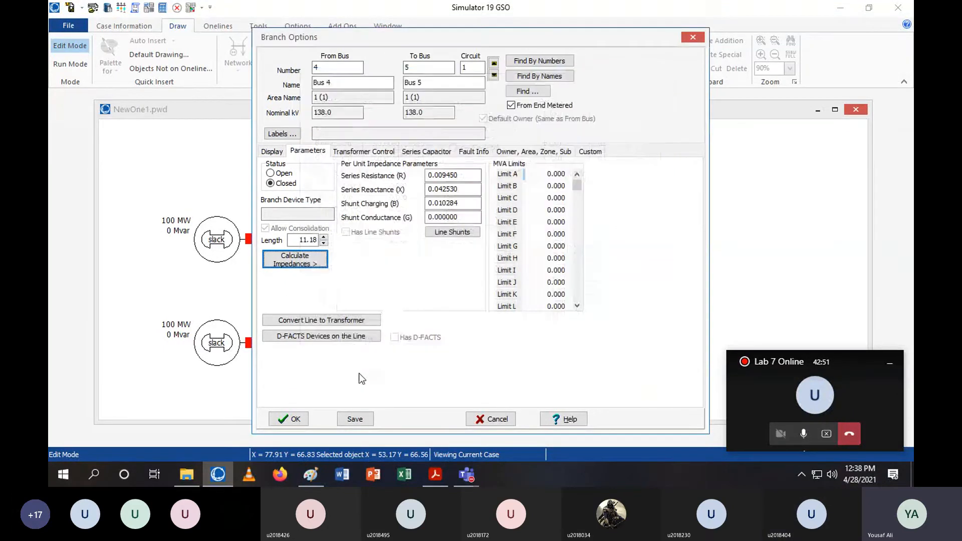
Set the Bus 4–Bus 5 line's zero-sequence impedance to R 0.0284 and X 0.11, and close the branch dialog
{"action": "left_click", "coordinate": [474, 152]}
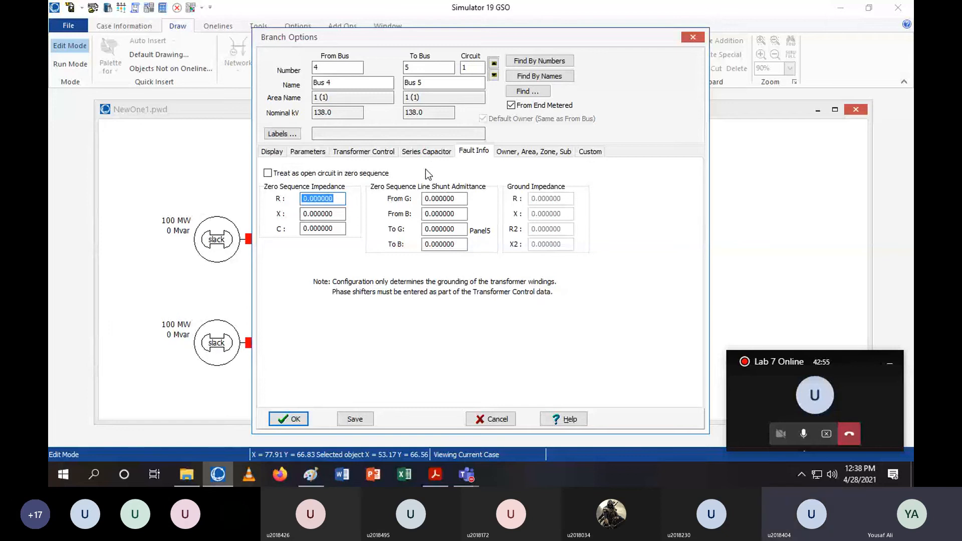
{"action": "type", "text": "0.0284"}
{"action": "key", "text": "Tab"}
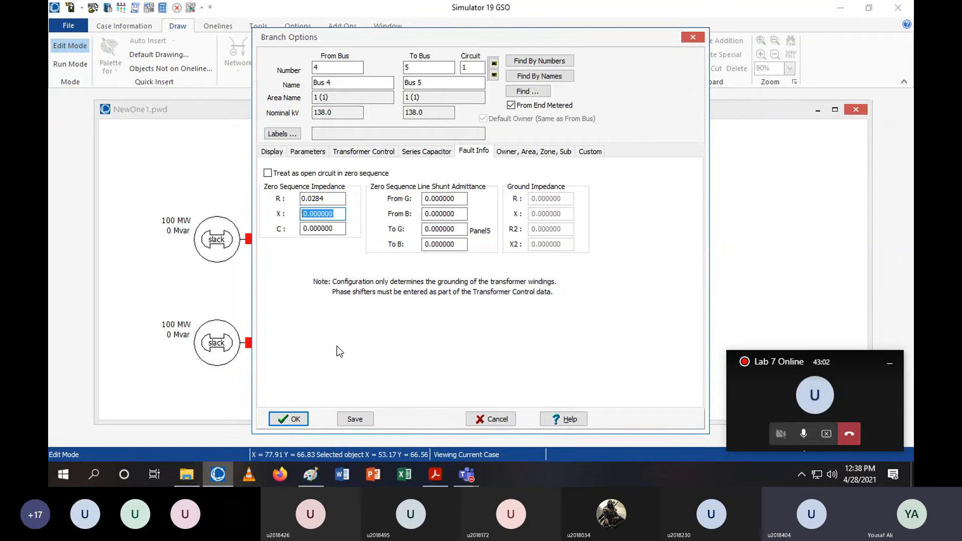
{"action": "type", "text": "."}
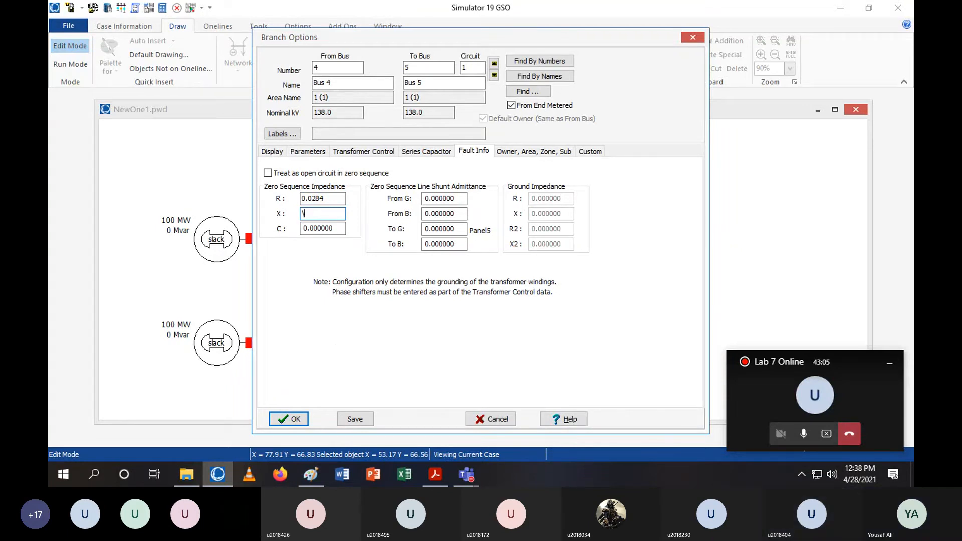
{"action": "key", "text": "BackSpace"}
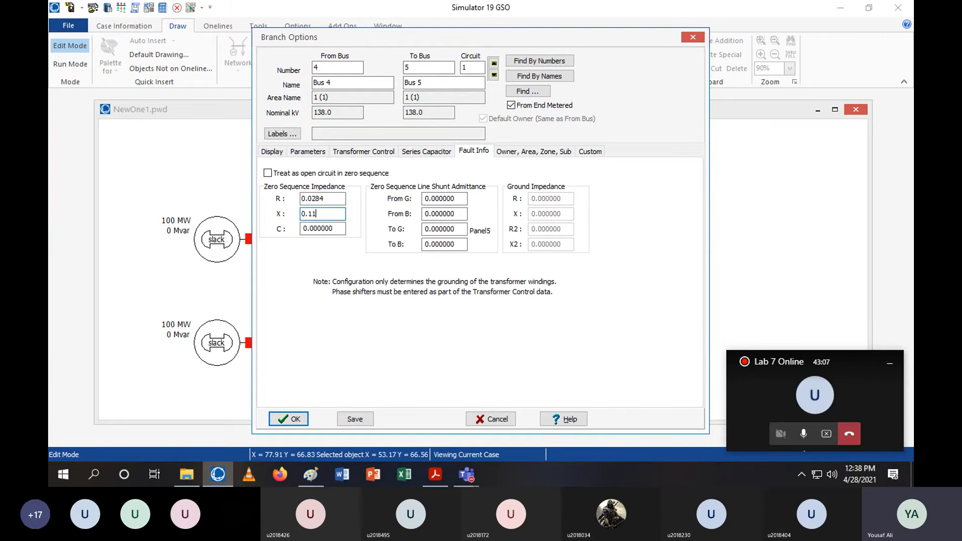
{"action": "key", "text": "Return"}
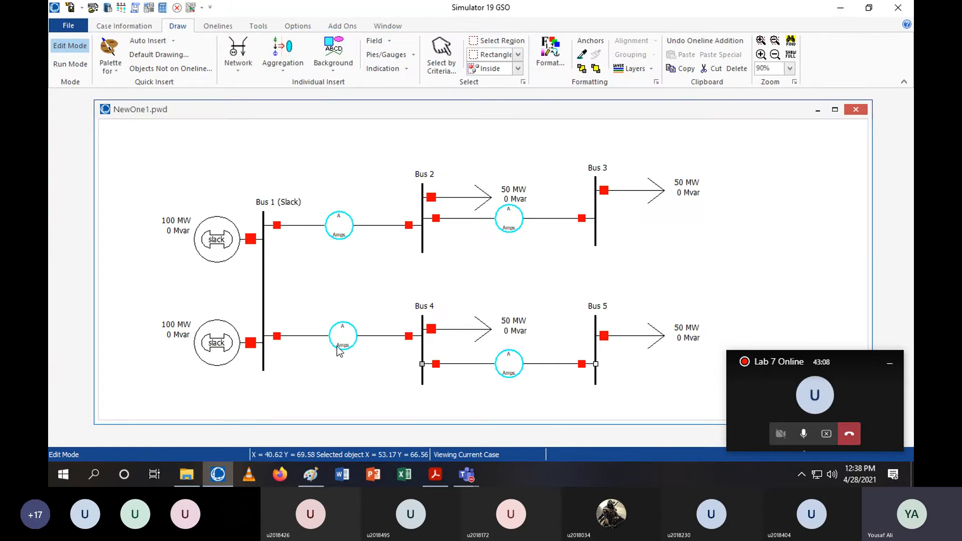
Reopen the Bus 4–Bus 5 line's branch options to check its zero-sequence impedance values, then close it
{"action": "left_click", "coordinate": [541, 364]}
{"action": "double_click", "coordinate": [492, 227]}
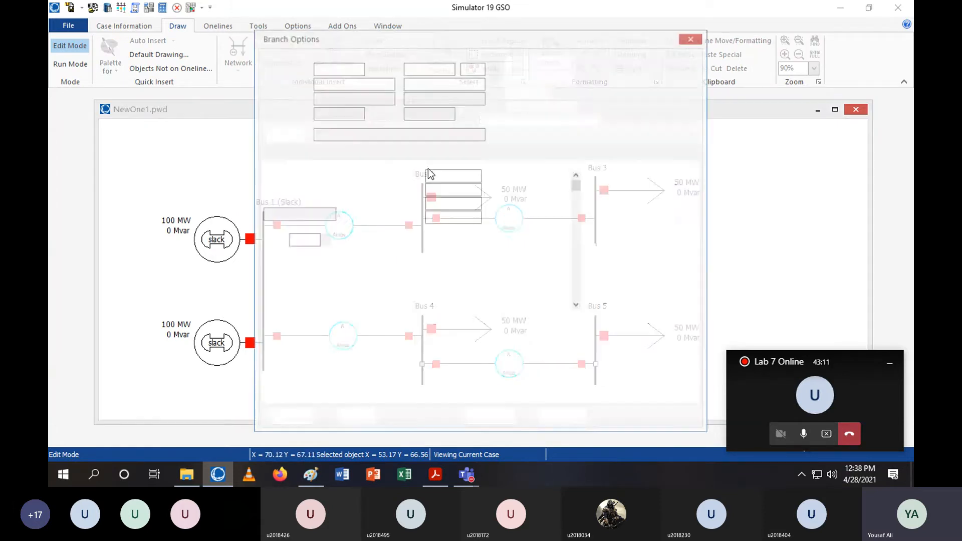
{"action": "left_click", "coordinate": [348, 151]}
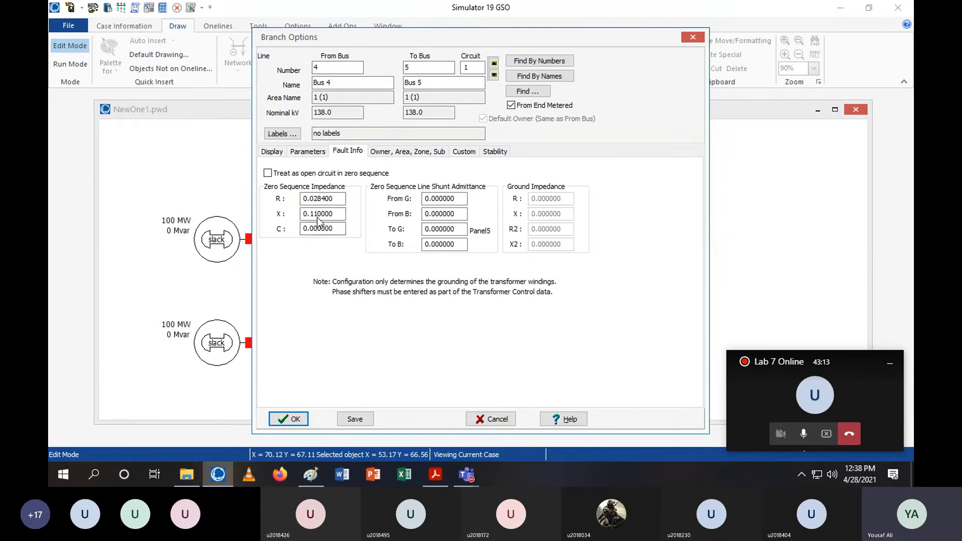
{"action": "left_click_drag", "start_coordinate": [335, 215], "coordinate": [320, 214]}
{"action": "left_click", "coordinate": [305, 423]}
{"action": "left_click", "coordinate": [477, 249]}
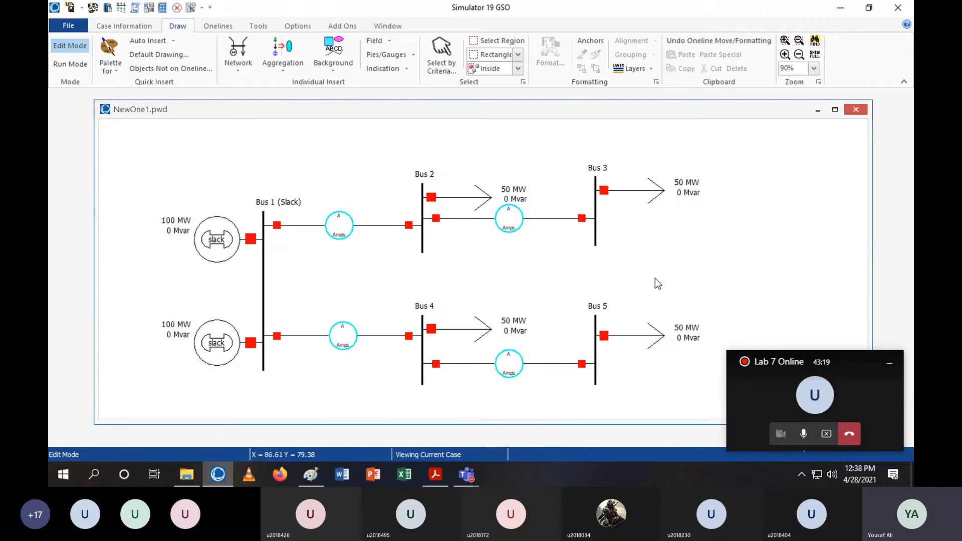
Check the handout's table of distances between buses and the line transfer capacity, then return to the simulator
{"action": "left_click_drag", "start_coordinate": [851, 360], "coordinate": [850, 304]}
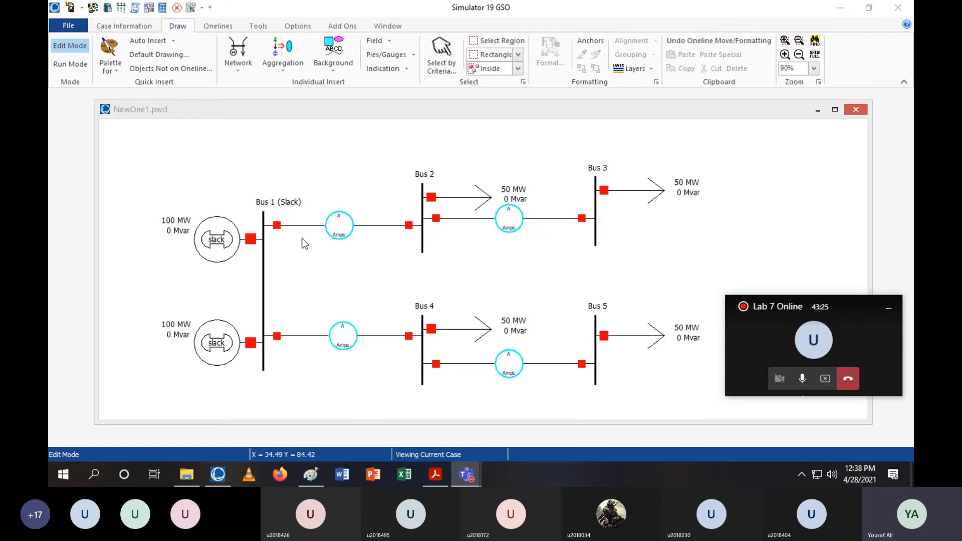
{"action": "left_click", "coordinate": [429, 480]}
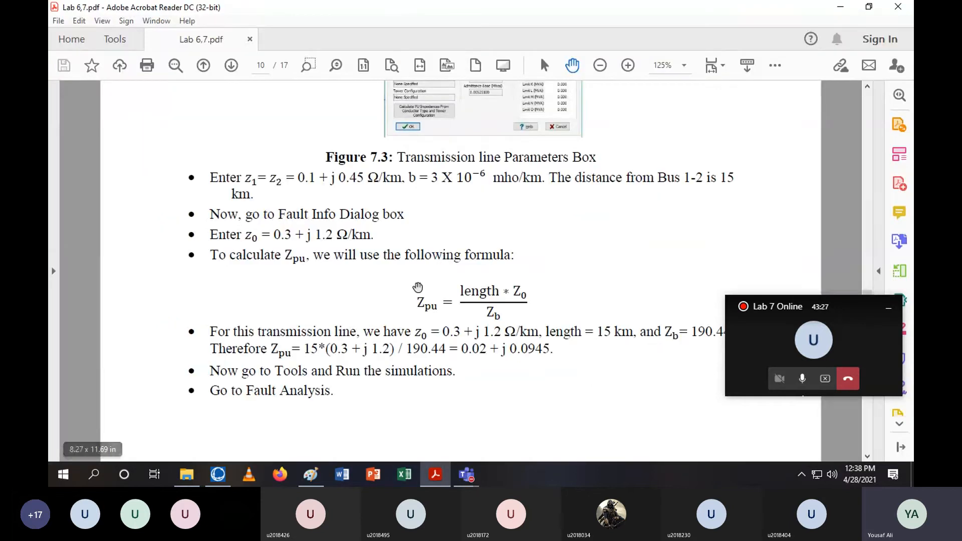
{"action": "scroll", "coordinate": [379, 233], "scroll_direction": "up", "scroll_amount": 1}
{"action": "scroll", "coordinate": [405, 256], "scroll_direction": "up", "scroll_amount": 10}
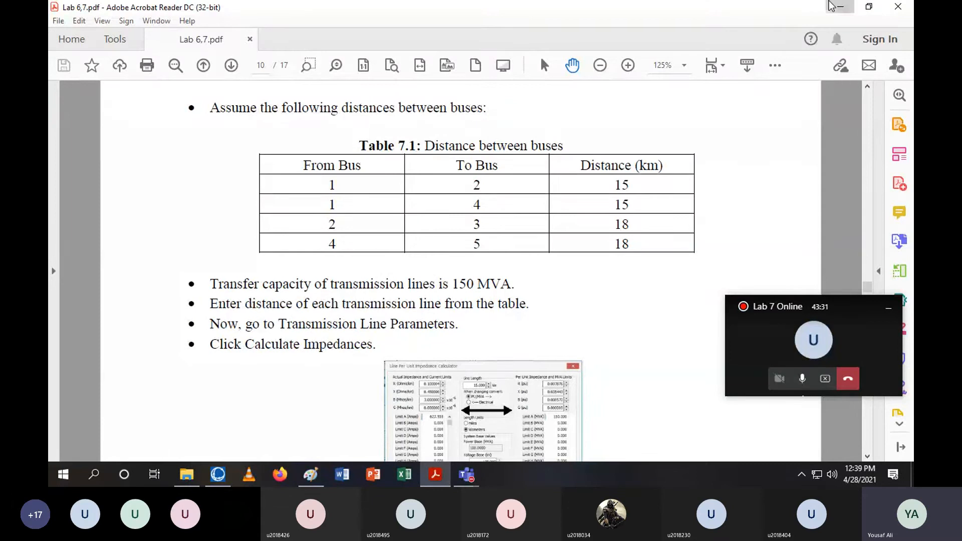
{"action": "left_click", "coordinate": [841, 7]}
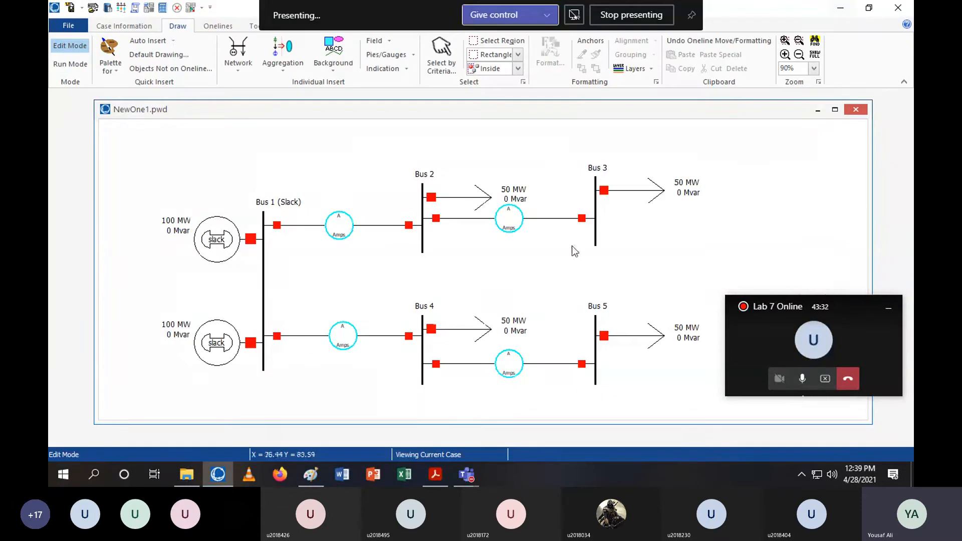
Set the Bus 1–Bus 2 line's flow pie chart MVA rating to 150 and enable always showing the percent value
{"action": "double_click", "coordinate": [335, 229]}
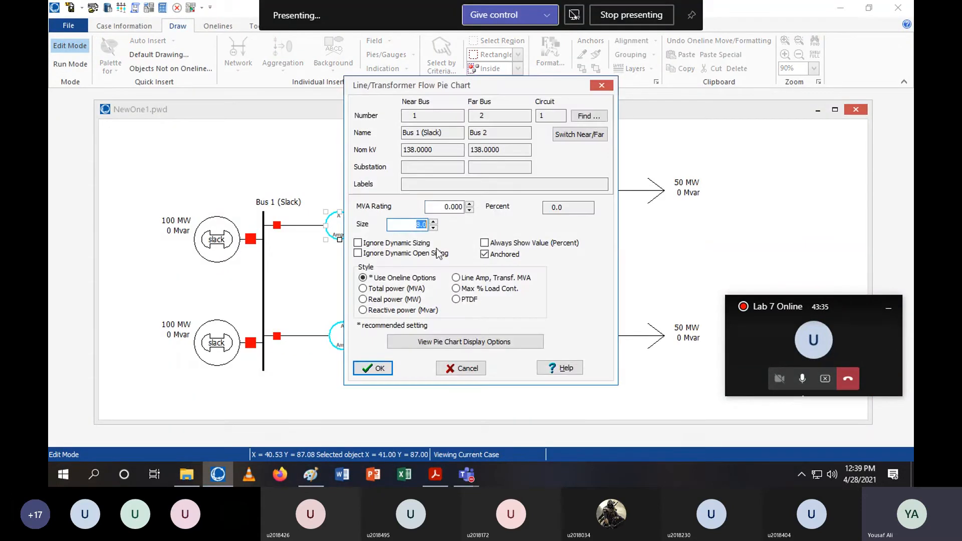
{"action": "double_click", "coordinate": [453, 207]}
{"action": "type", "text": "150"}
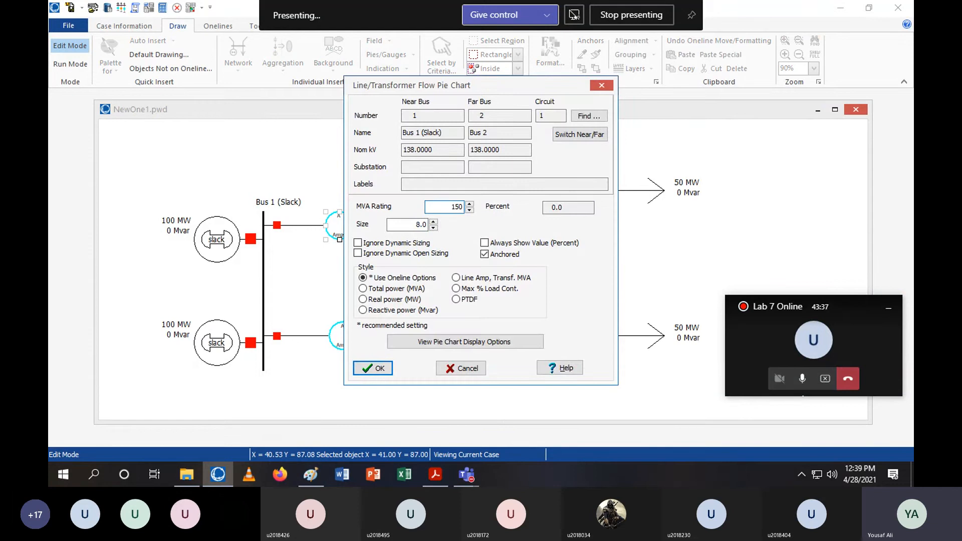
{"action": "left_click", "coordinate": [505, 243]}
{"action": "left_click", "coordinate": [376, 369]}
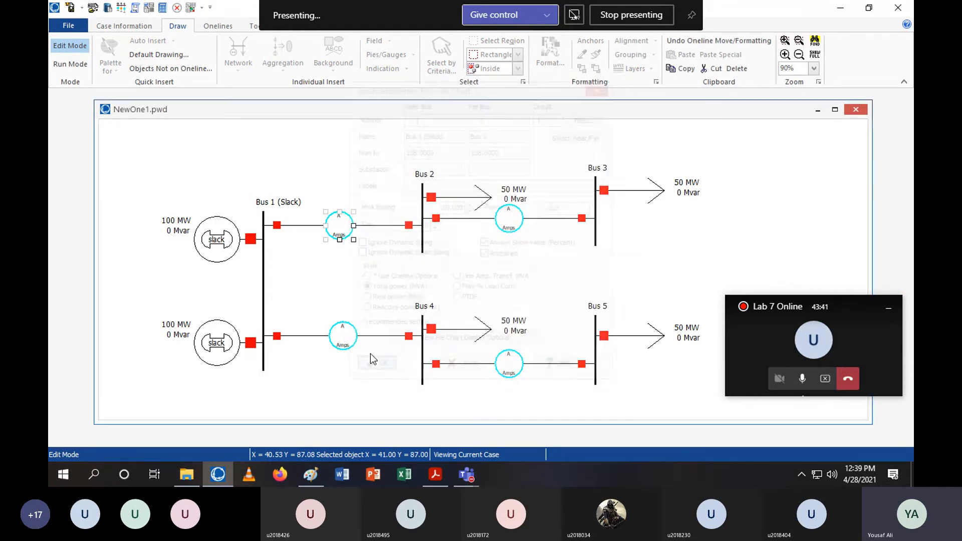
Set the MVA rating of the Bus 1–Bus 4 line's flow pie chart
{"action": "left_click", "coordinate": [344, 338]}
{"action": "double_click", "coordinate": [342, 340]}
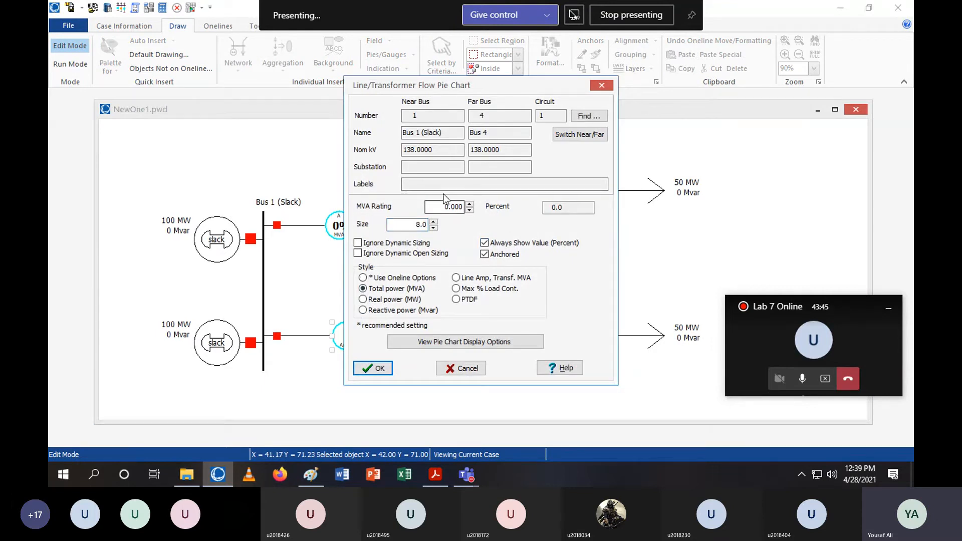
{"action": "left_click_drag", "start_coordinate": [445, 206], "coordinate": [513, 209]}
{"action": "type", "text": "150"}
{"action": "left_click", "coordinate": [373, 369]}
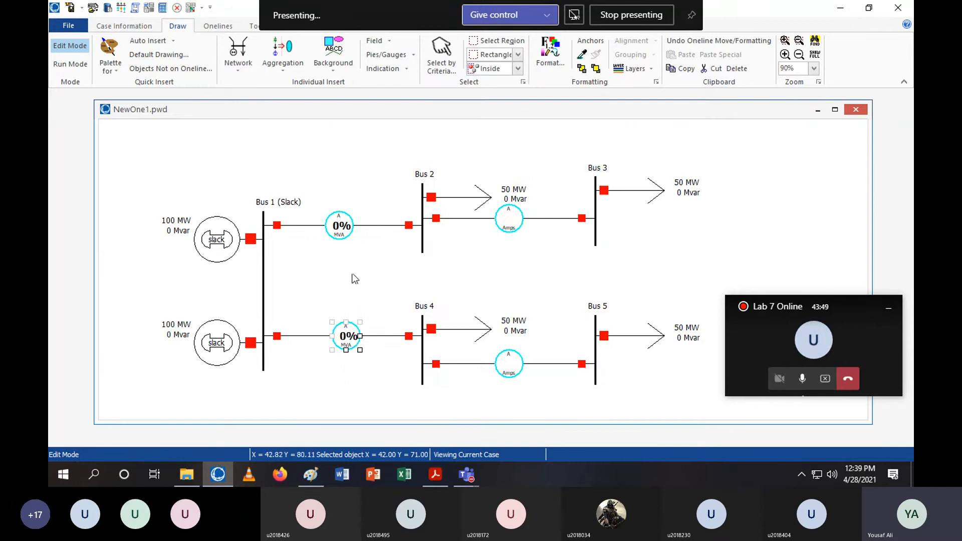
Set the Bus 2–Bus 3 line's flow pie chart to a 150 MVA rating, Total power (MVA) style, always showing the percent value
{"action": "left_click", "coordinate": [510, 223]}
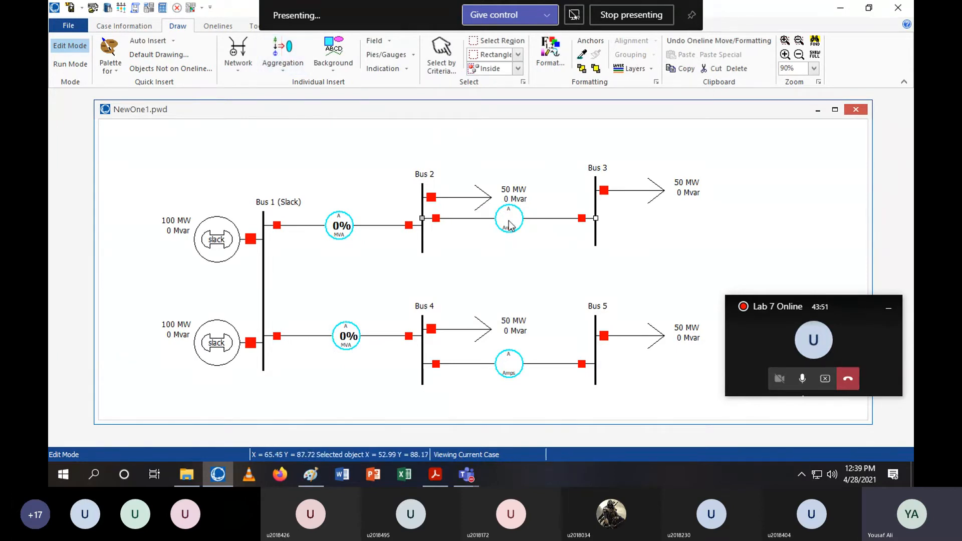
{"action": "double_click", "coordinate": [511, 223]}
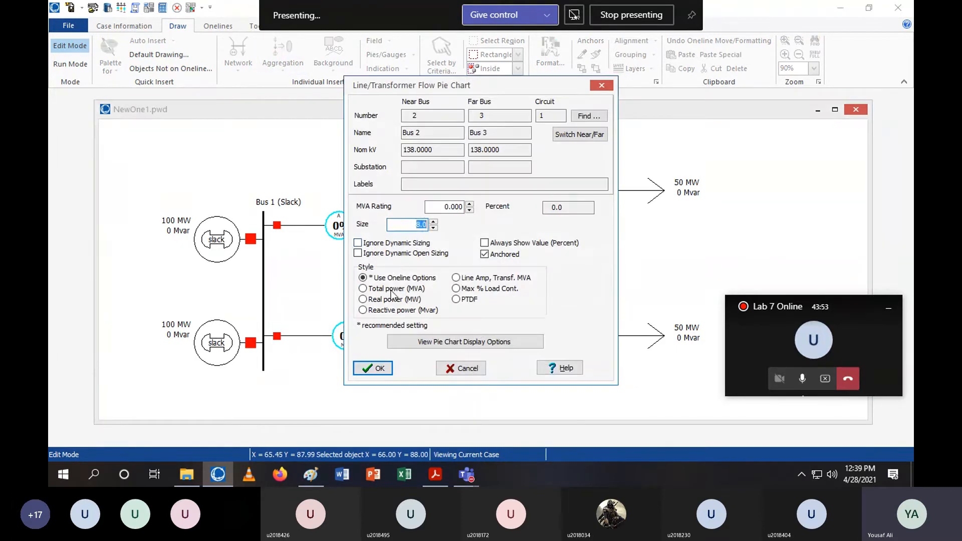
{"action": "left_click", "coordinate": [523, 245]}
{"action": "double_click", "coordinate": [451, 206]}
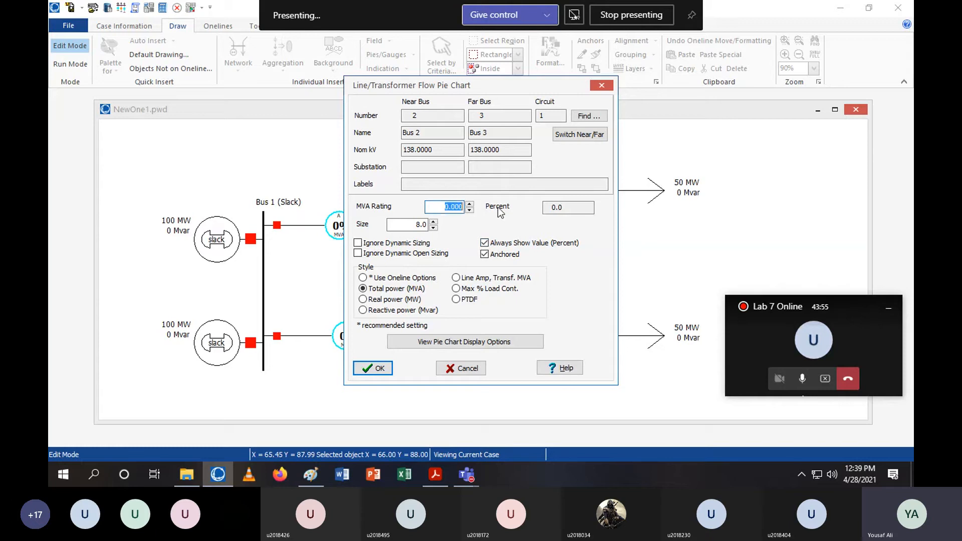
{"action": "type", "text": "150"}
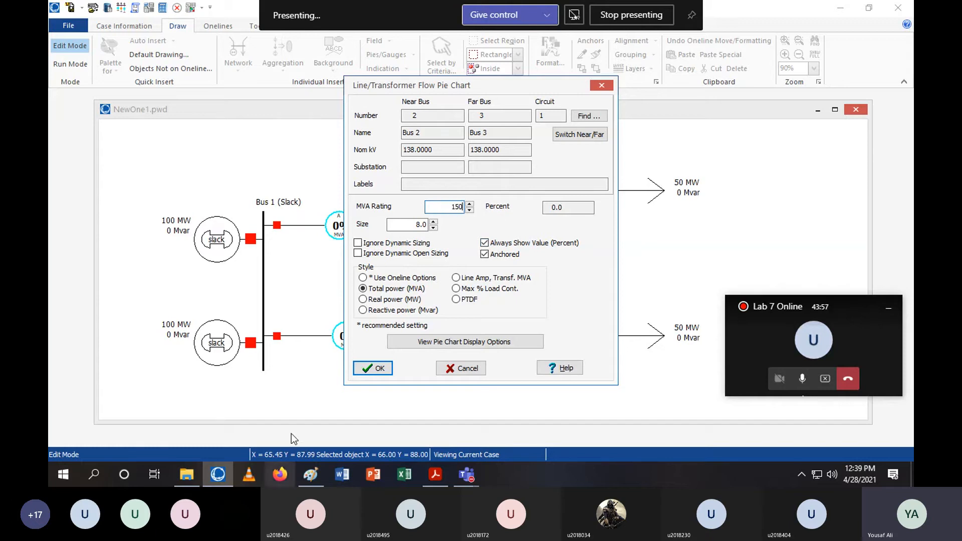
{"action": "left_click", "coordinate": [373, 368]}
{"action": "left_click", "coordinate": [484, 274]}
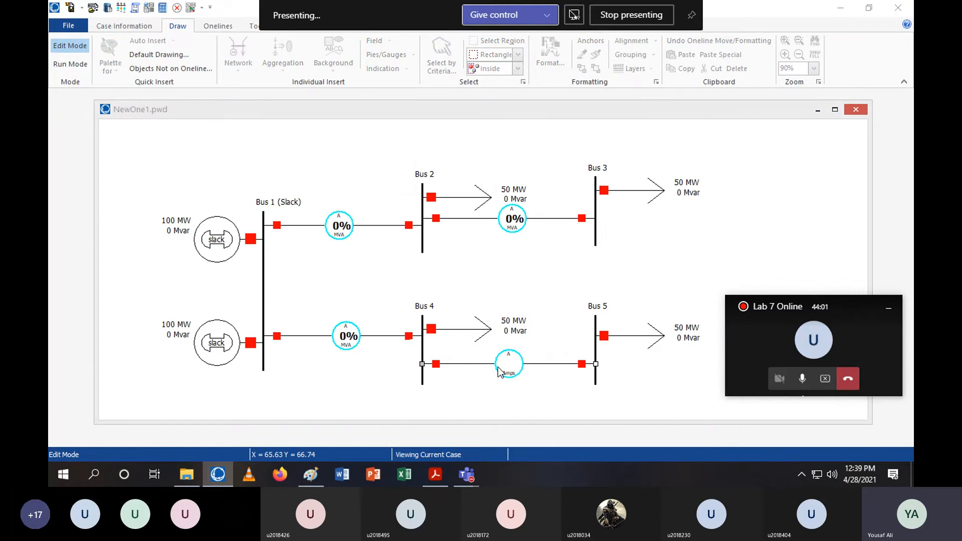
{"action": "double_click", "coordinate": [498, 367]}
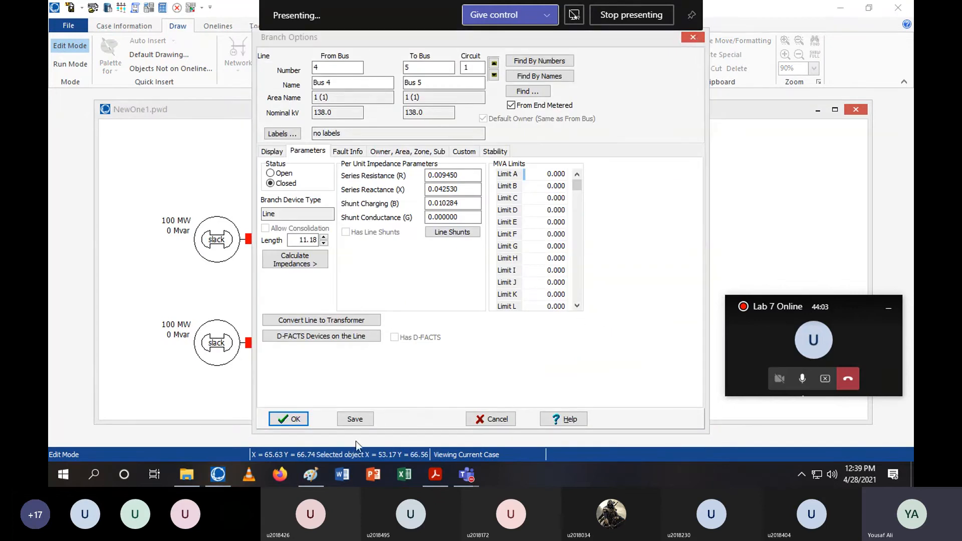
{"action": "left_click", "coordinate": [290, 419]}
Set the Bus 4–Bus 5 line's flow pie chart to a 150 MVA rating, Total power (MVA) style, always showing the percent value
{"action": "left_click", "coordinate": [519, 360]}
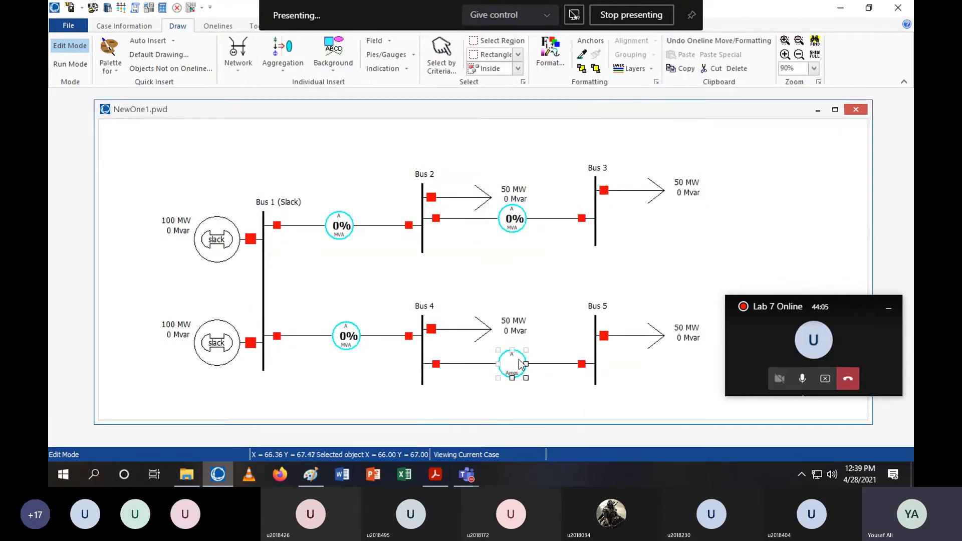
{"action": "double_click", "coordinate": [520, 364]}
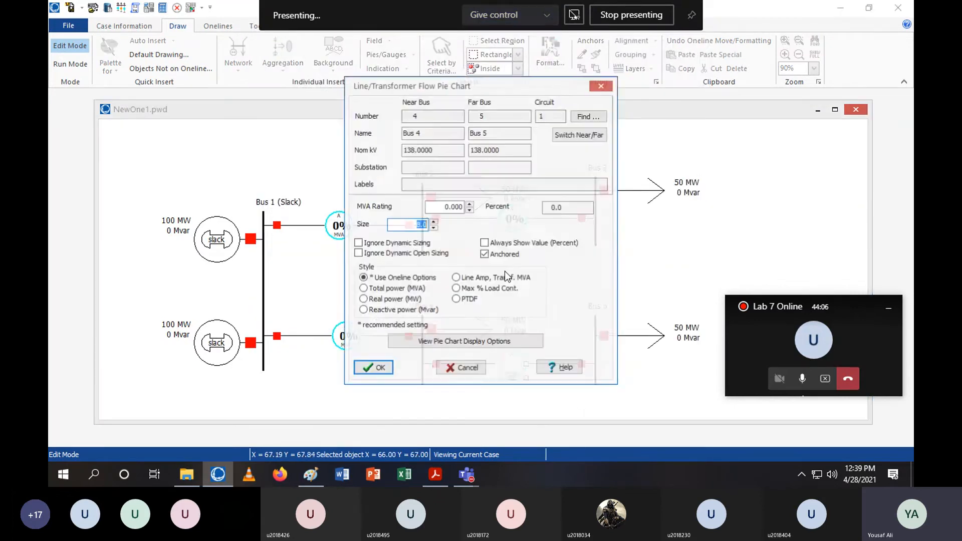
{"action": "double_click", "coordinate": [446, 209]}
{"action": "type", "text": "150"}
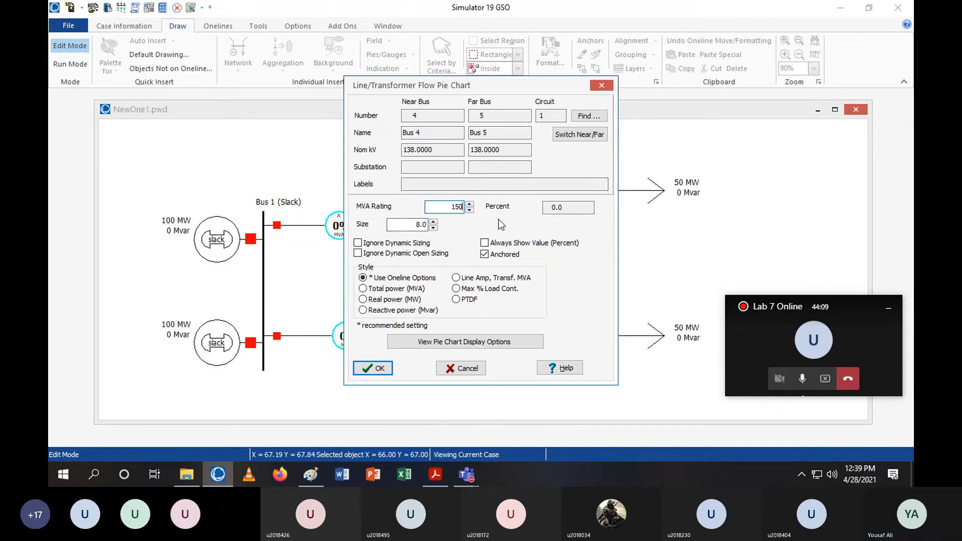
{"action": "left_click", "coordinate": [521, 245]}
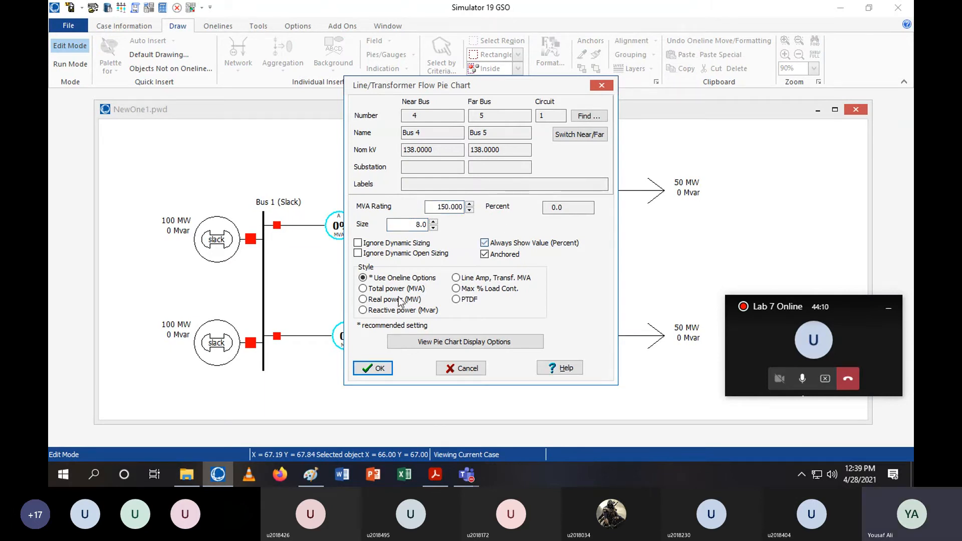
{"action": "left_click", "coordinate": [373, 368]}
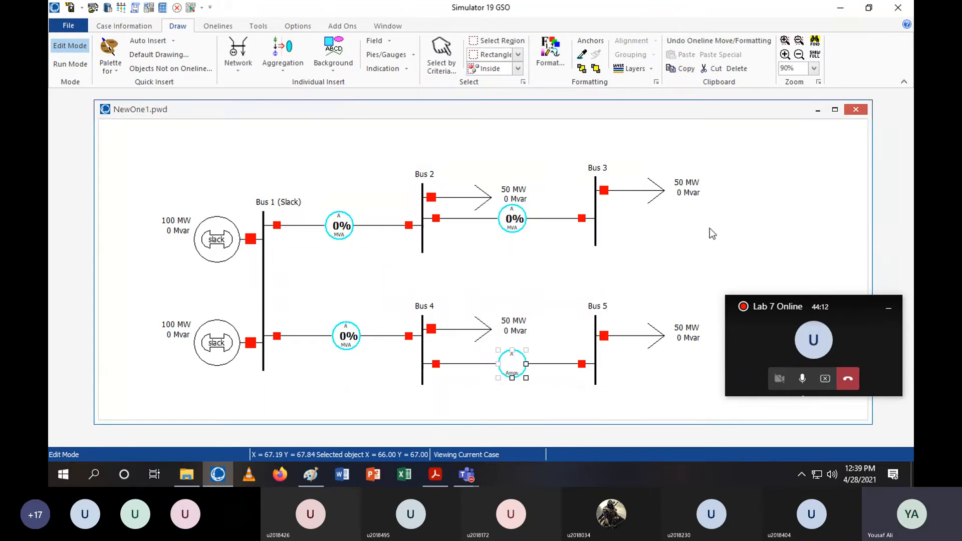
Insert a bus voltage (p.u.) field just below Bus 2
{"action": "left_click", "coordinate": [740, 237]}
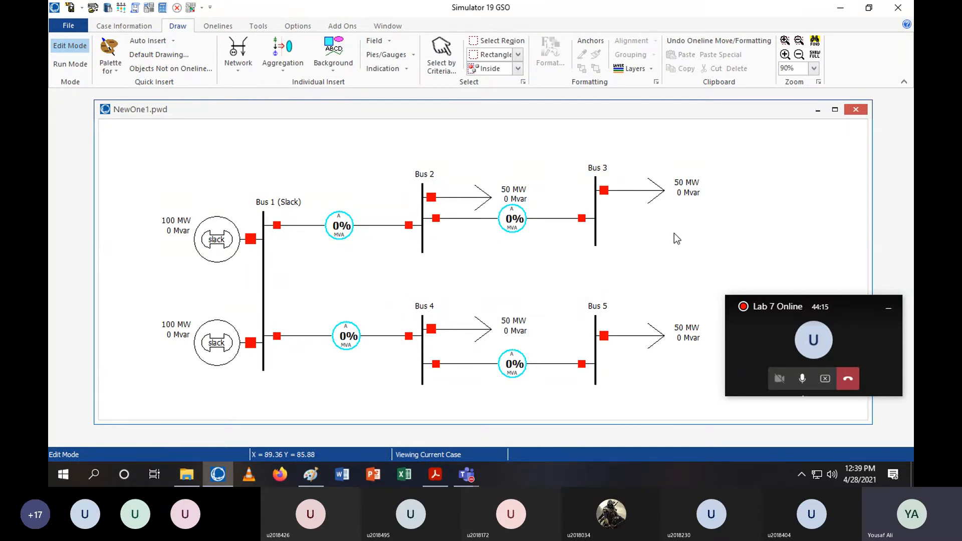
{"action": "left_click_drag", "start_coordinate": [675, 233], "coordinate": [651, 222]}
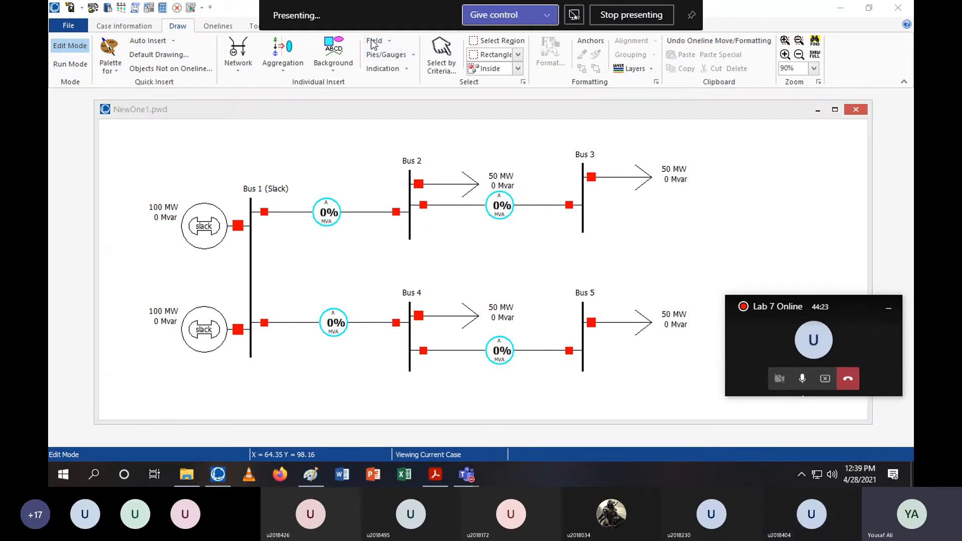
{"action": "left_click", "coordinate": [674, 169]}
{"action": "left_click", "coordinate": [375, 41]}
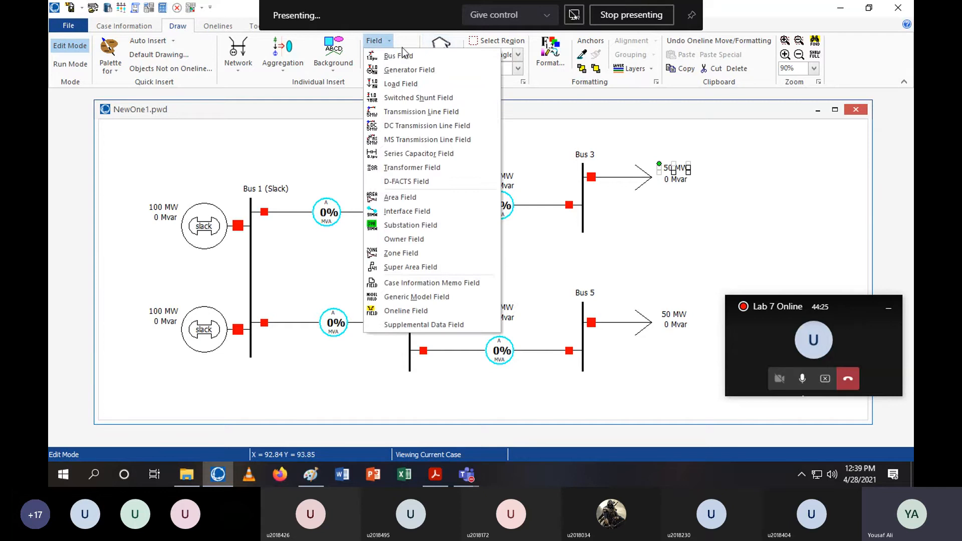
{"action": "left_click", "coordinate": [391, 39]}
{"action": "left_click", "coordinate": [390, 39]}
{"action": "left_click", "coordinate": [397, 56]}
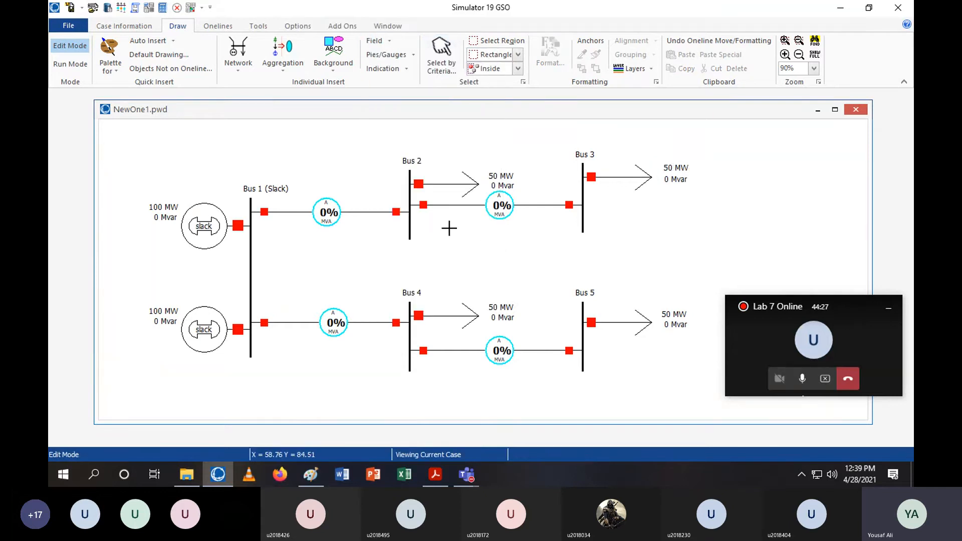
{"action": "left_click", "coordinate": [410, 234]}
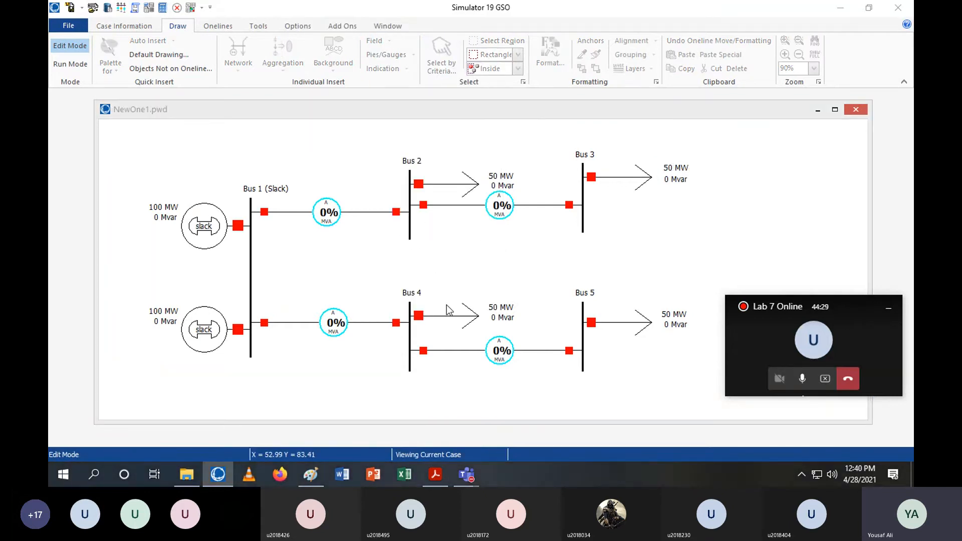
{"action": "left_click", "coordinate": [423, 328]}
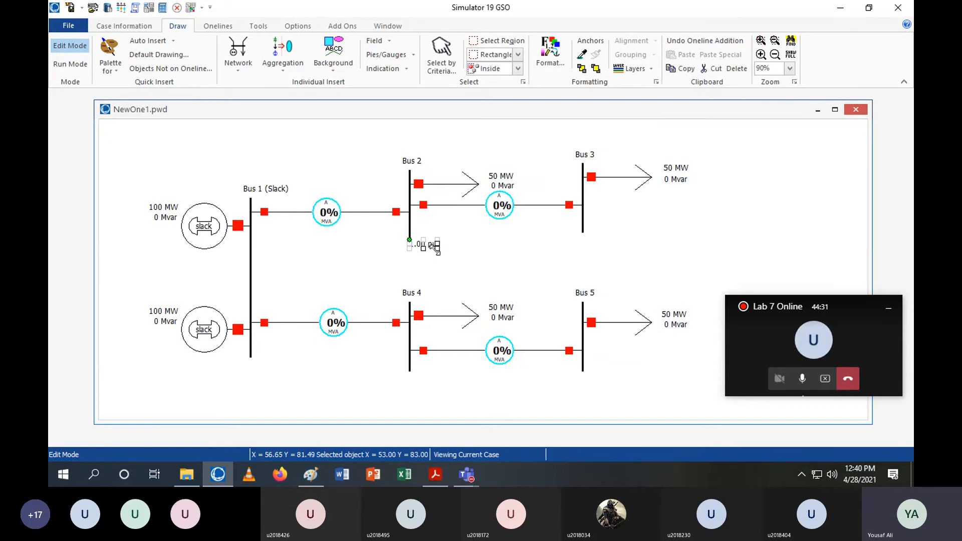
{"action": "left_click_drag", "start_coordinate": [435, 247], "coordinate": [434, 248]}
Insert a bus angle (degrees) field for Bus 2 and place it beneath the voltage field
{"action": "left_click", "coordinate": [387, 41]}
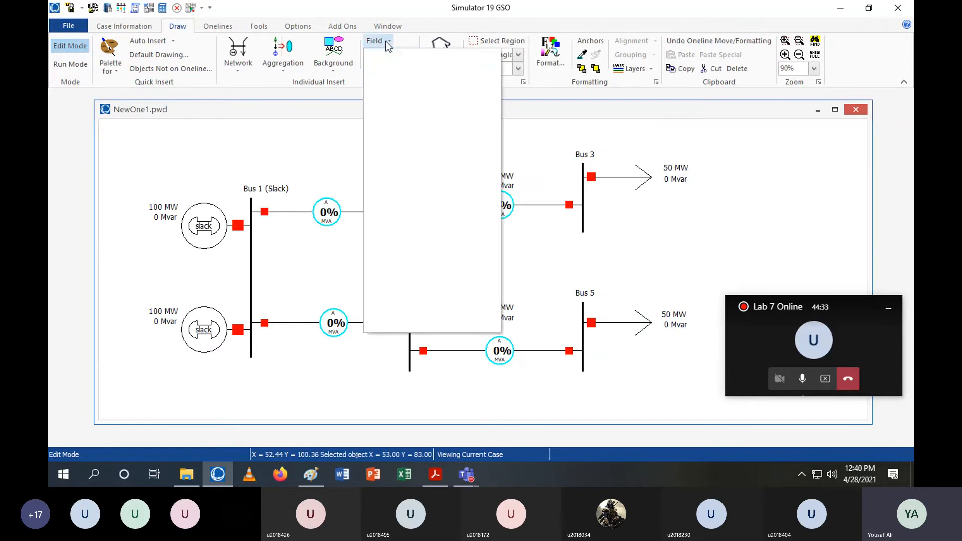
{"action": "left_click", "coordinate": [393, 58]}
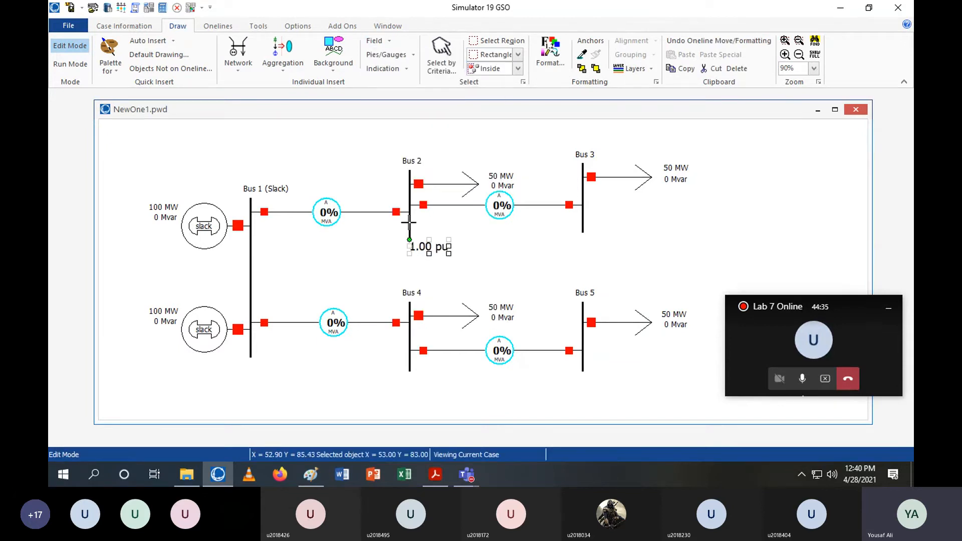
{"action": "left_click", "coordinate": [418, 295]}
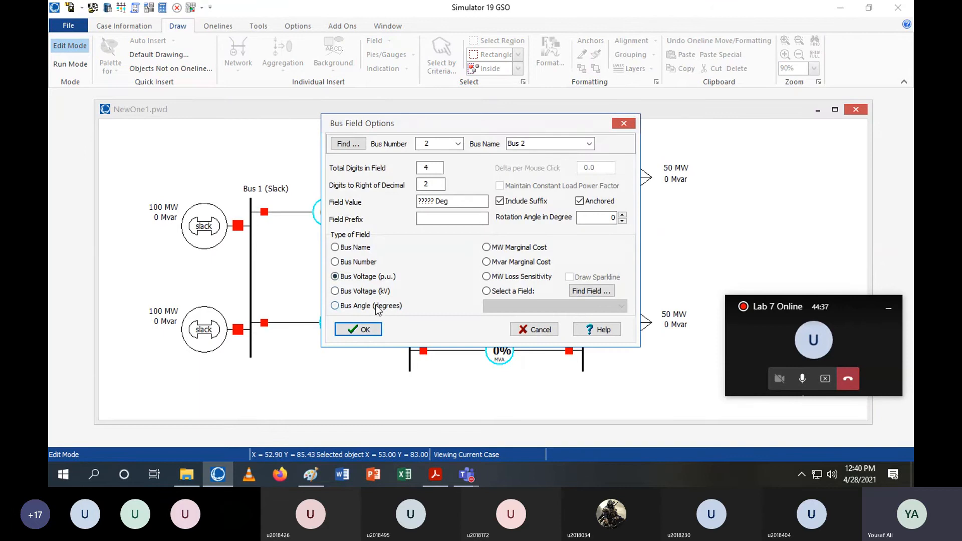
{"action": "left_click", "coordinate": [362, 326]}
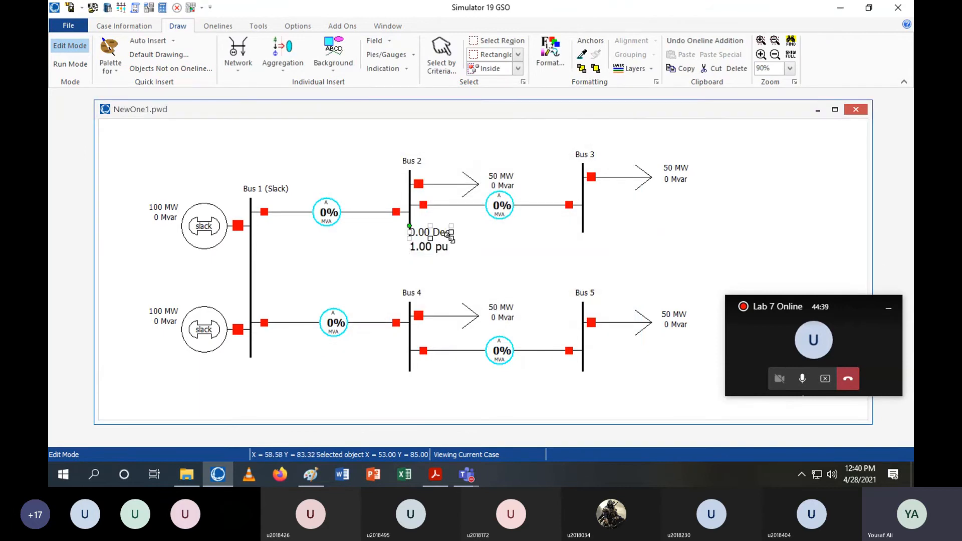
{"action": "left_click_drag", "start_coordinate": [445, 236], "coordinate": [448, 263]}
Insert a bus voltage (p.u.) field beside Bus 3
{"action": "left_click", "coordinate": [381, 43]}
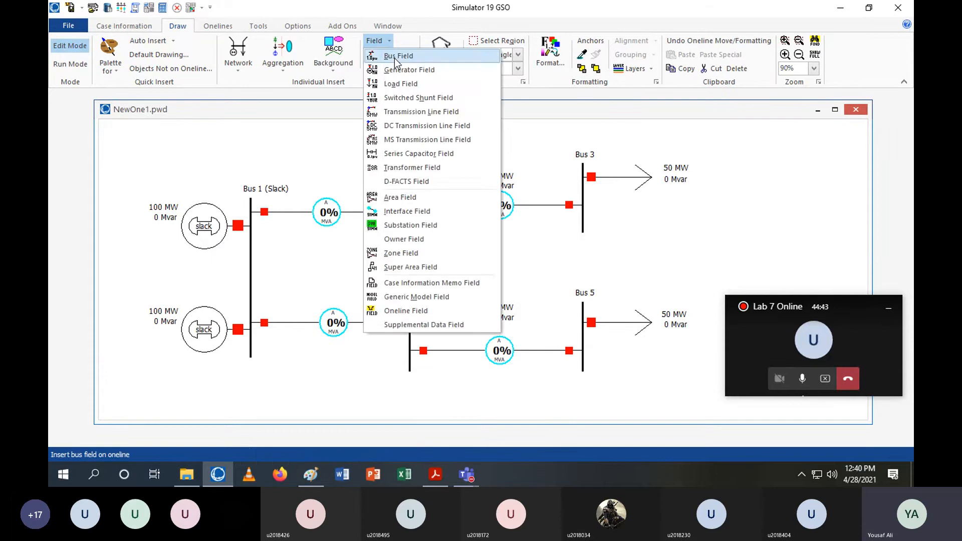
{"action": "left_click", "coordinate": [396, 58]}
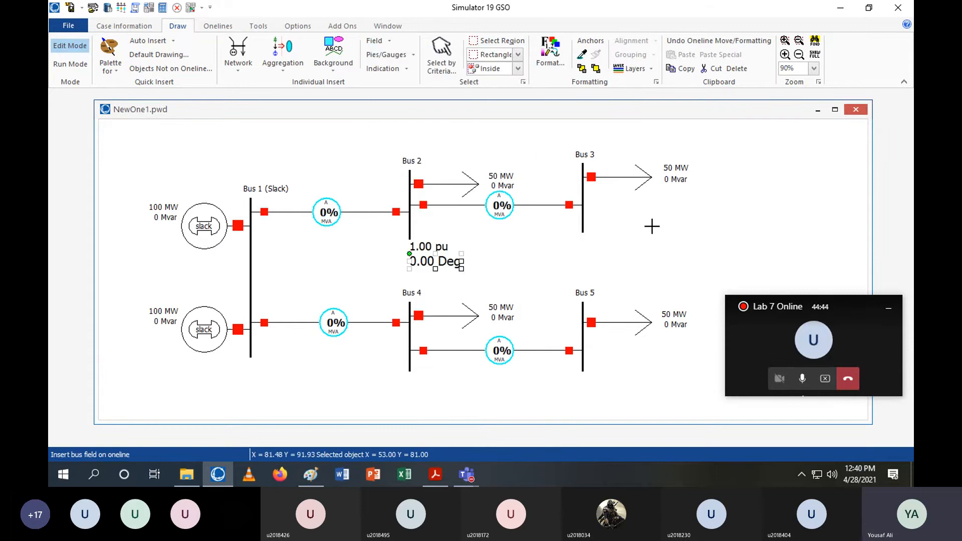
{"action": "left_click", "coordinate": [584, 221]}
{"action": "left_click", "coordinate": [358, 329]}
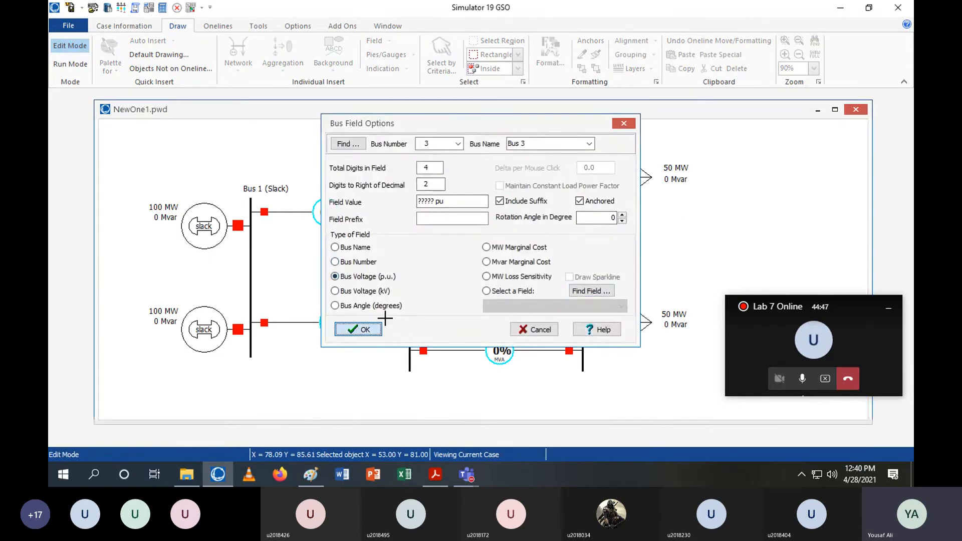
{"action": "left_click", "coordinate": [609, 233]}
{"action": "left_click_drag", "start_coordinate": [610, 233], "coordinate": [634, 236]}
Insert a bus angle (degrees) field for Bus 3 and place it beneath its voltage field
{"action": "left_click", "coordinate": [374, 40]}
{"action": "left_click", "coordinate": [404, 120]}
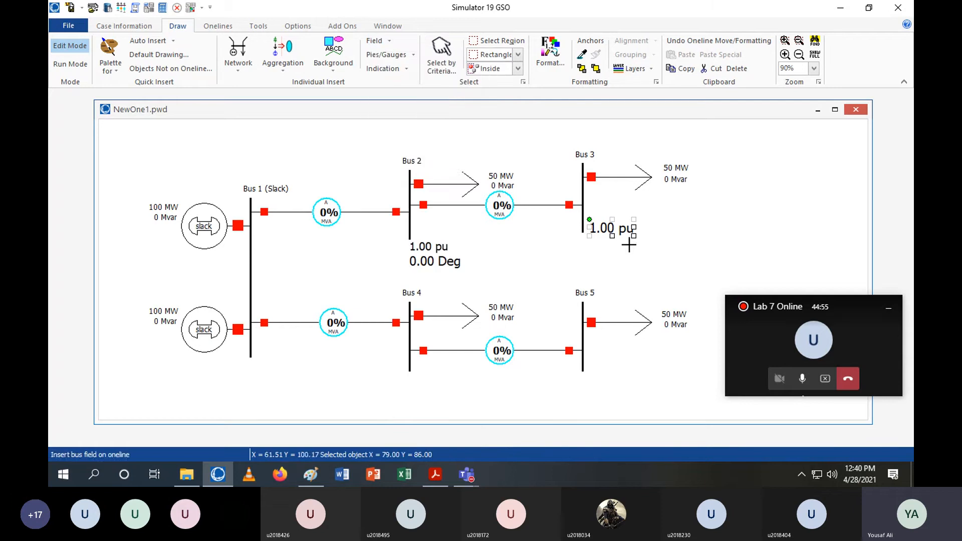
{"action": "left_click", "coordinate": [388, 287]}
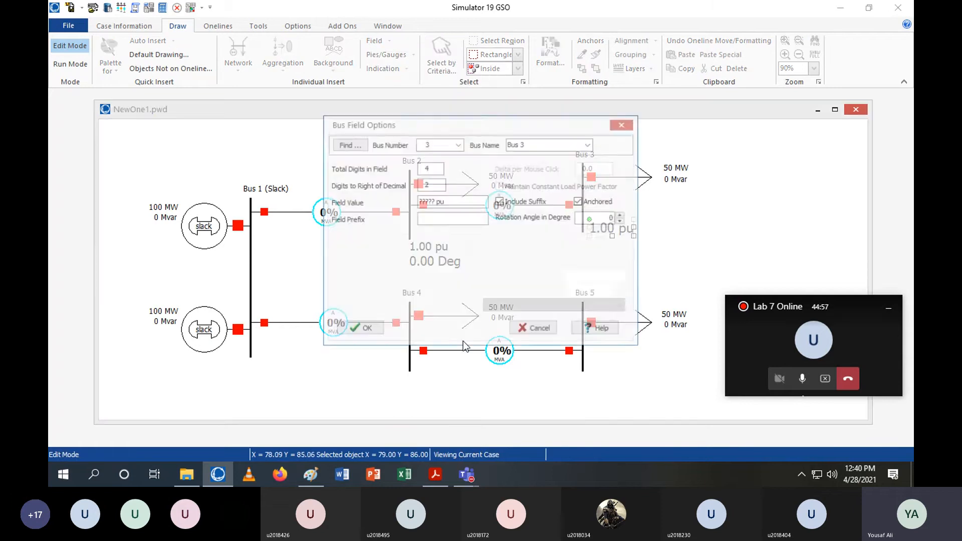
{"action": "left_click", "coordinate": [368, 307]}
{"action": "left_click", "coordinate": [358, 329]}
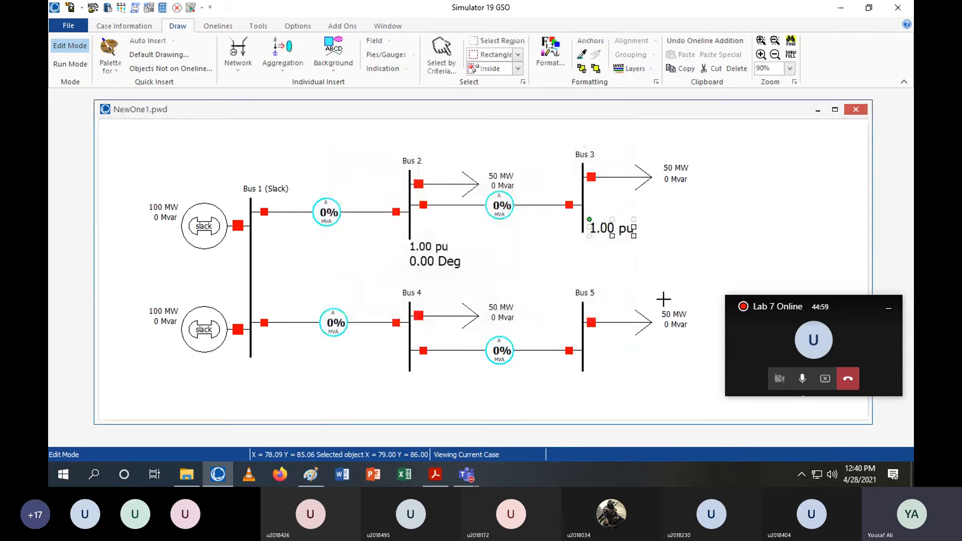
{"action": "left_click_drag", "start_coordinate": [615, 234], "coordinate": [643, 257]}
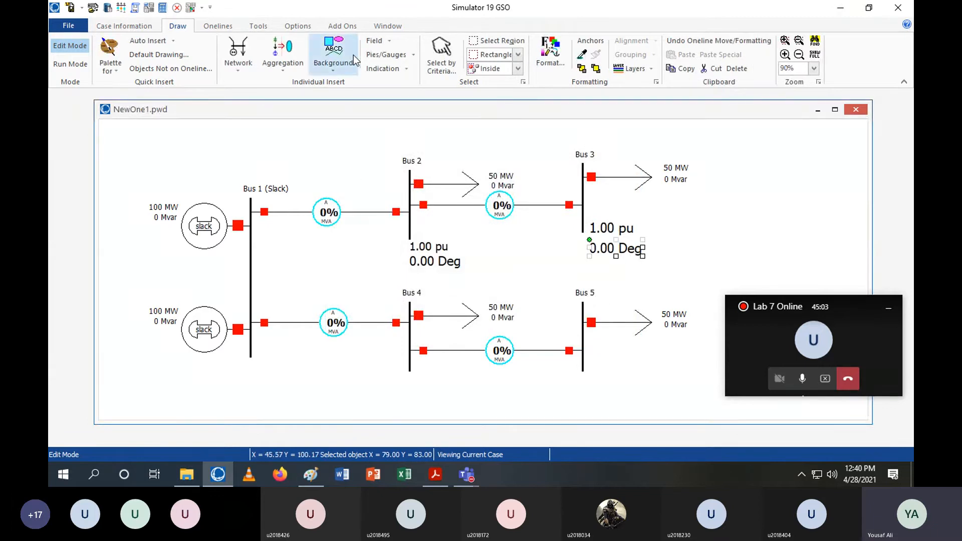
Insert a bus field next to Bus 4
{"action": "left_click", "coordinate": [383, 41]}
{"action": "left_click", "coordinate": [390, 57]}
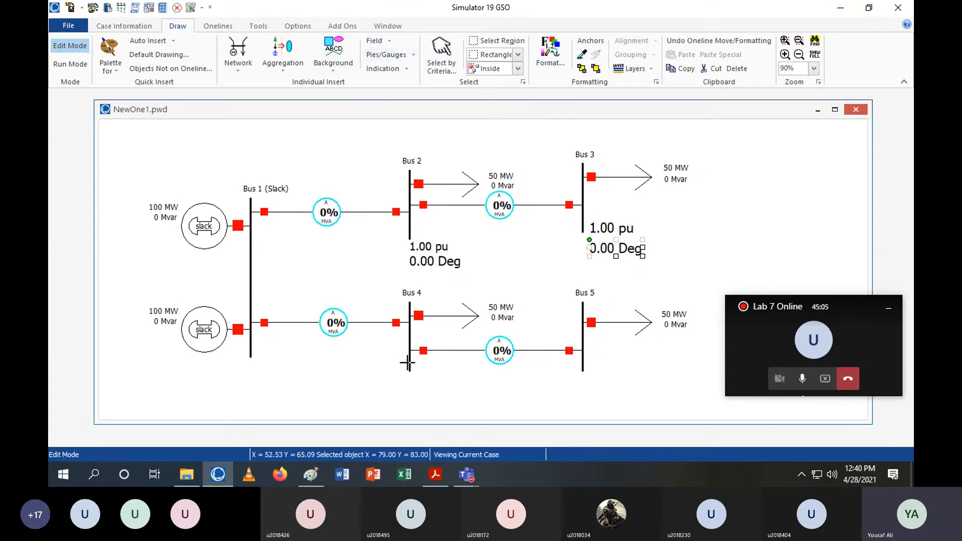
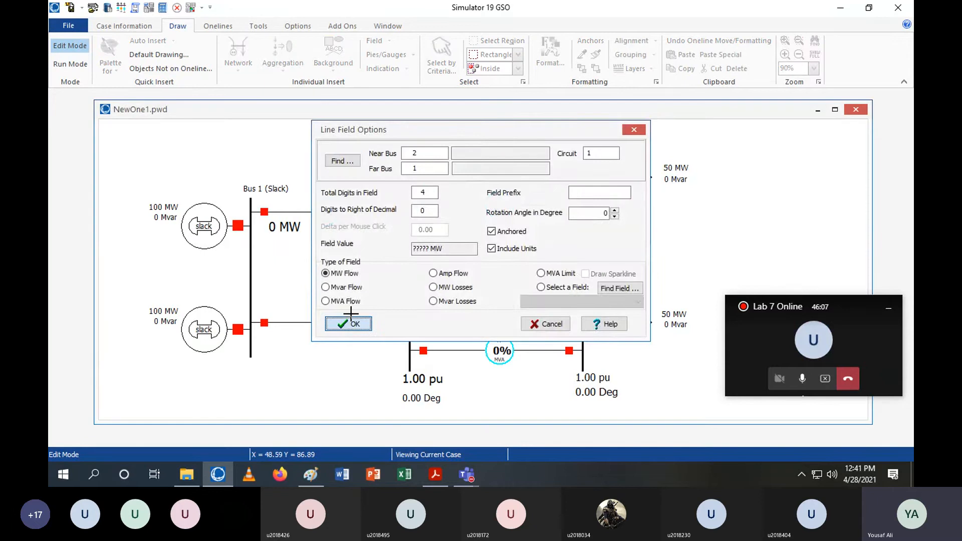
Insert an MW flow field on the Bus 1–Bus 2 line at the Bus 2 end and place it beside the line
{"action": "left_click", "coordinate": [399, 214]}
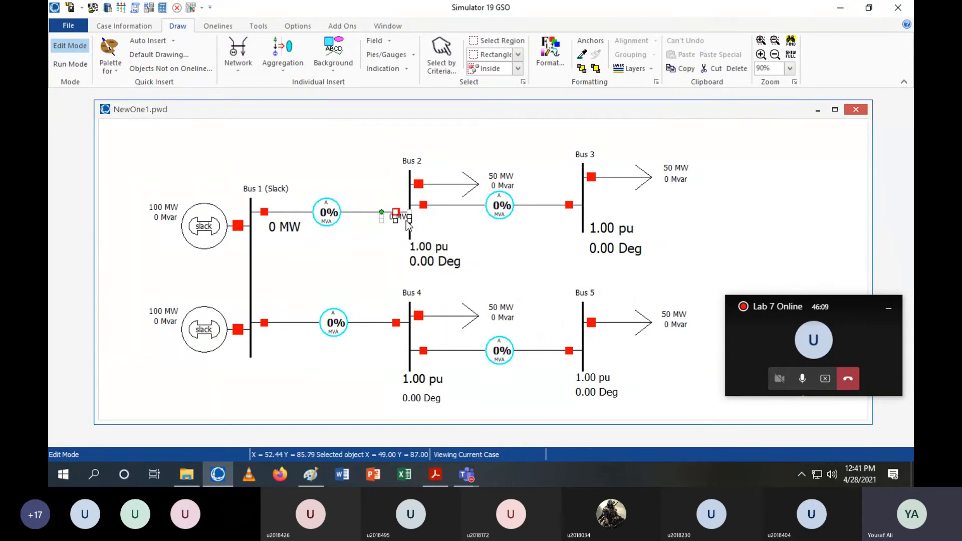
{"action": "left_click_drag", "start_coordinate": [406, 220], "coordinate": [380, 226]}
{"action": "left_click", "coordinate": [463, 235]}
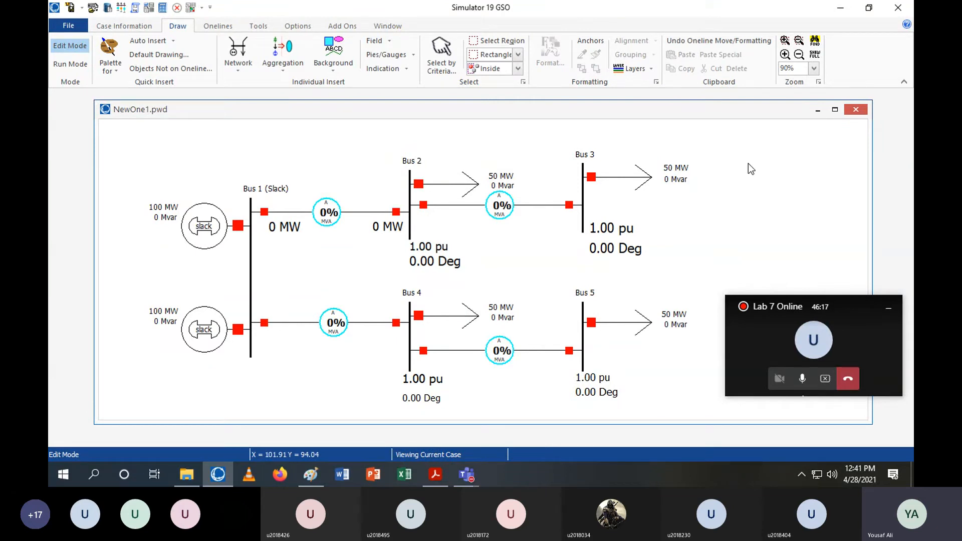
Switch to Run Mode and start the power flow solution animation
{"action": "left_click", "coordinate": [72, 63]}
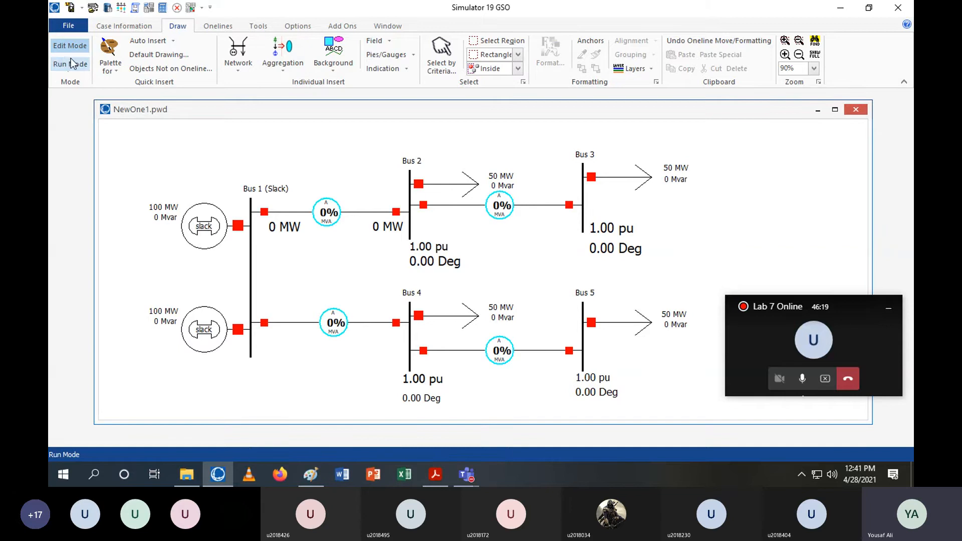
{"action": "left_click", "coordinate": [258, 26]}
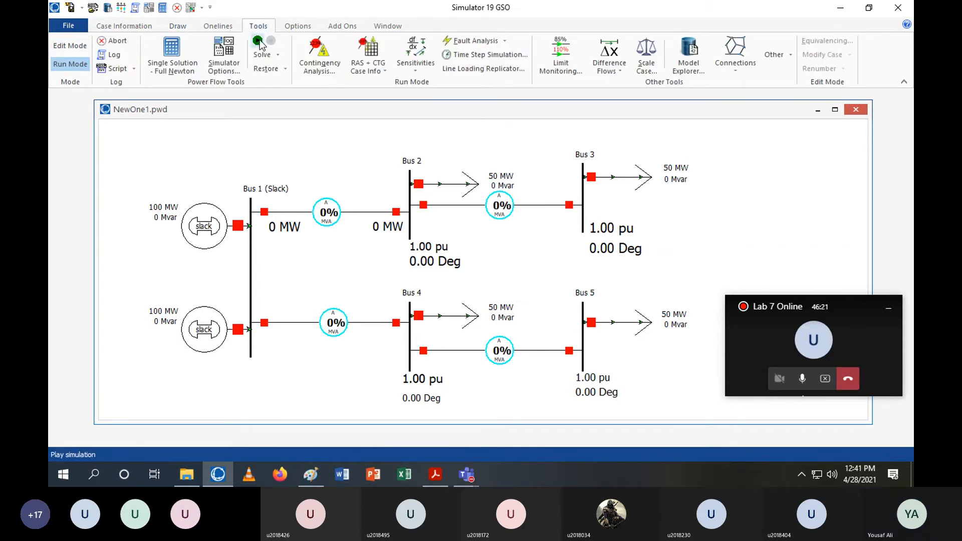
{"action": "left_click", "coordinate": [258, 41]}
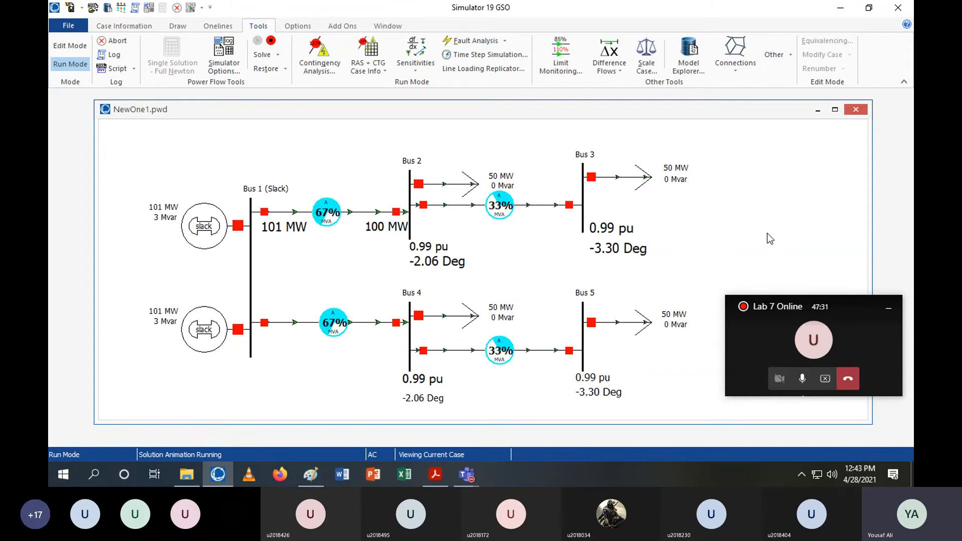
Return to Edit Mode to continue drawing on the oneline
{"action": "left_click_drag", "start_coordinate": [813, 303], "coordinate": [813, 338]}
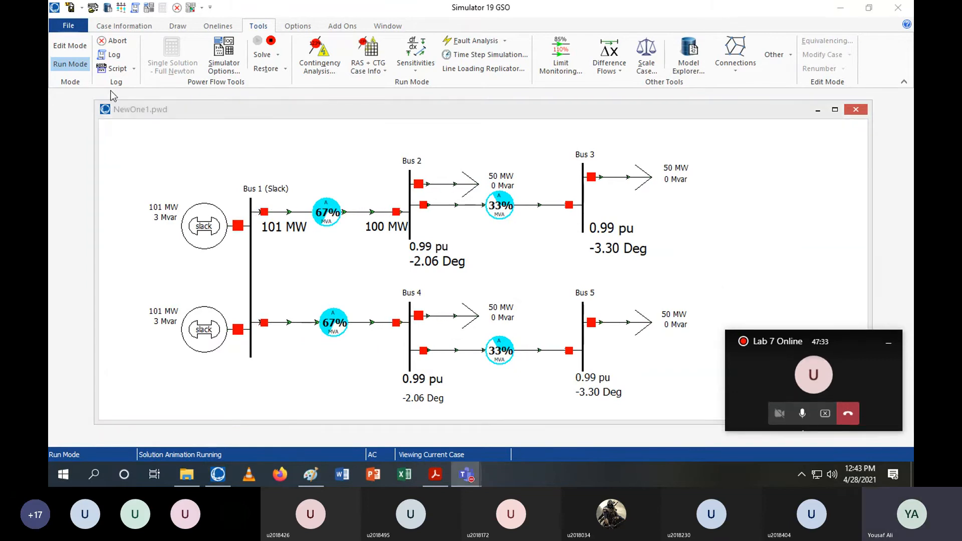
{"action": "left_click", "coordinate": [70, 46]}
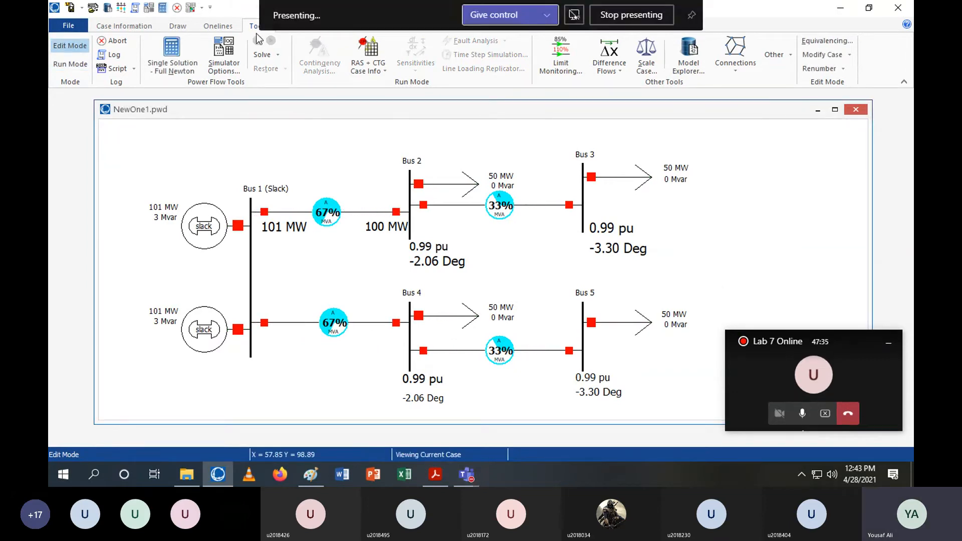
{"action": "left_click", "coordinate": [180, 25]}
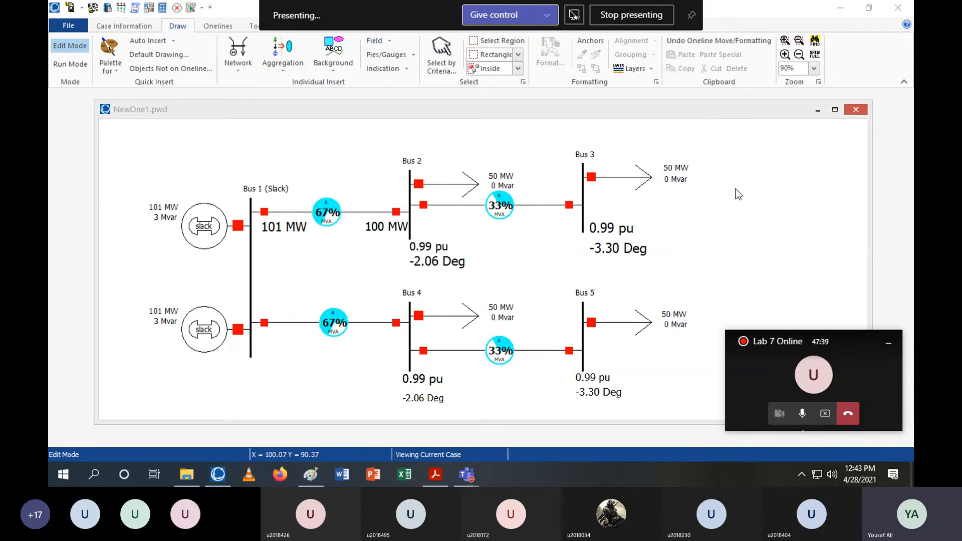
Insert an MW Generation area field for Area 1 and place it in the upper-right corner of the oneline
{"action": "left_click", "coordinate": [376, 41]}
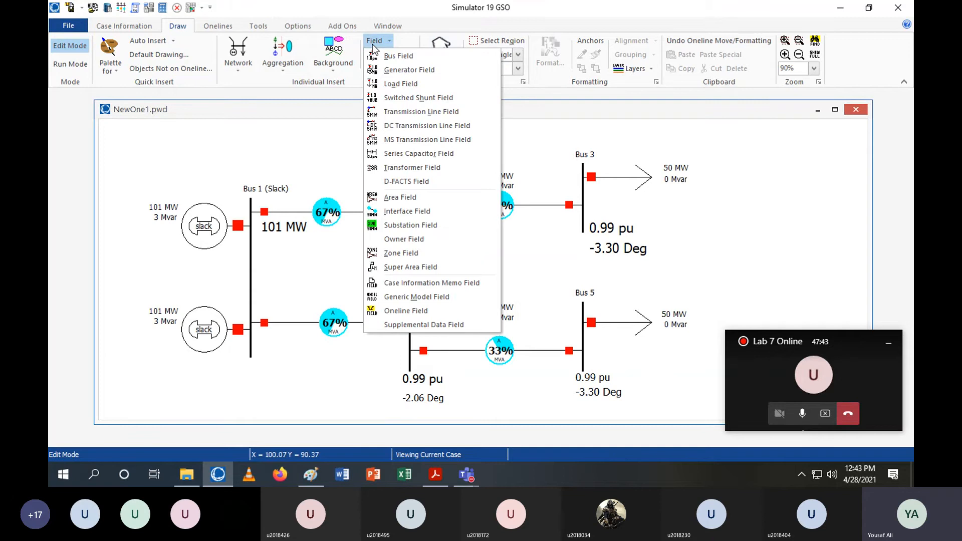
{"action": "left_click", "coordinate": [400, 197]}
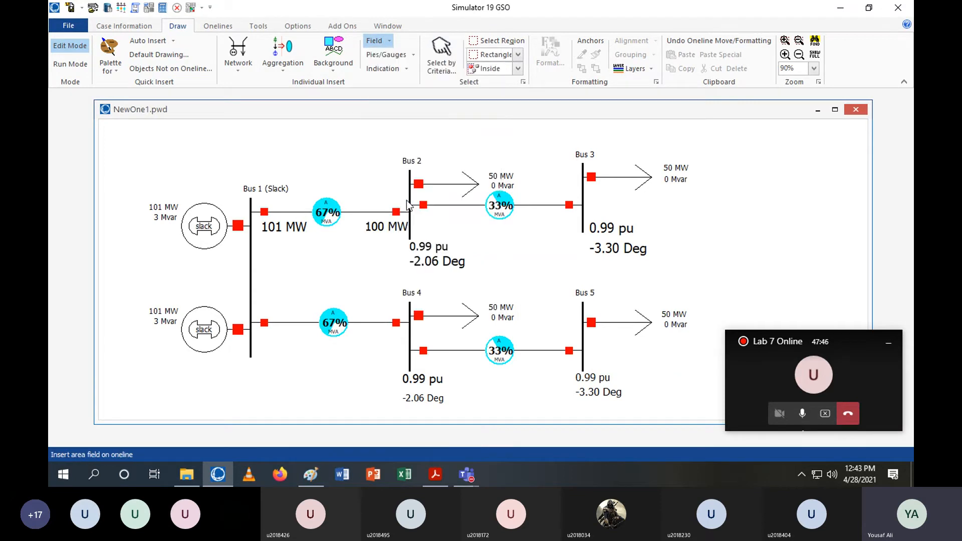
{"action": "left_click", "coordinate": [758, 222]}
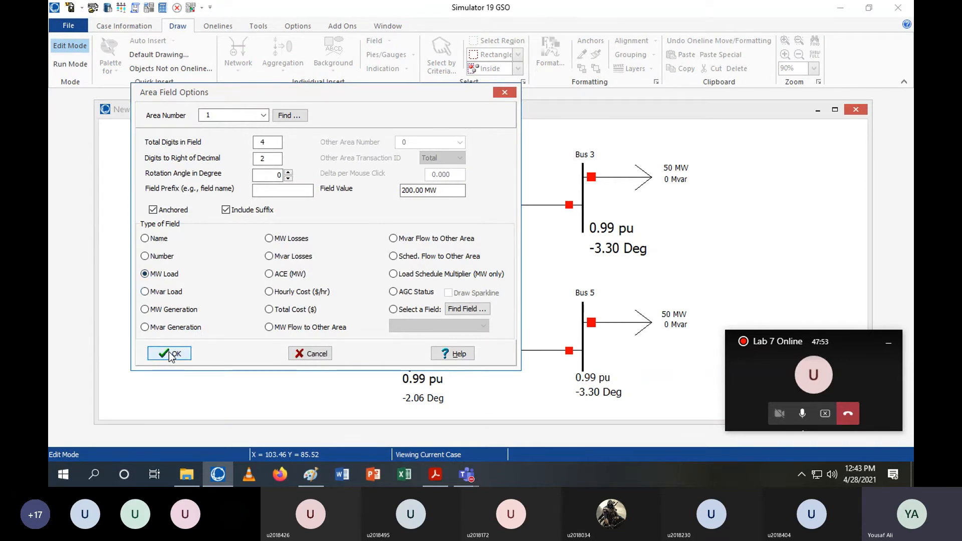
{"action": "left_click", "coordinate": [168, 310]}
{"action": "left_click", "coordinate": [169, 353]}
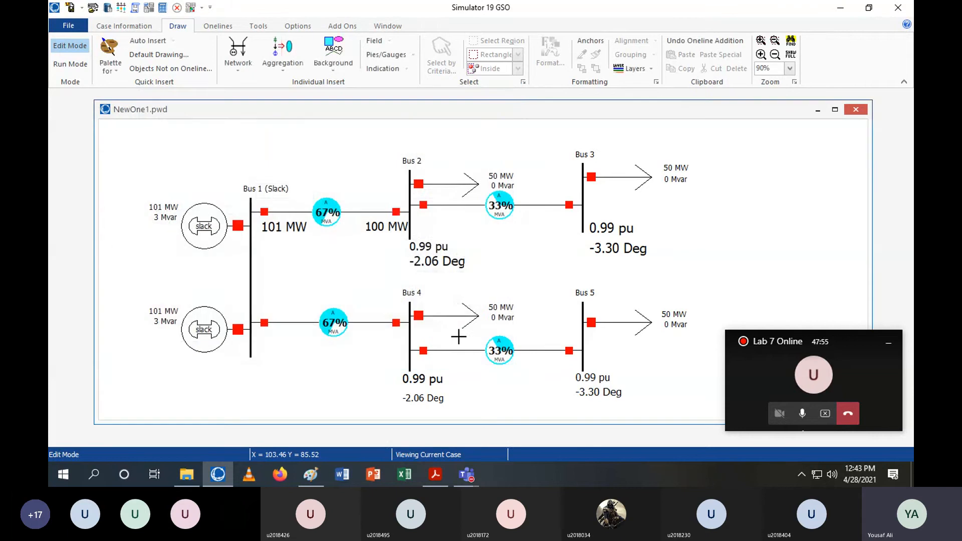
{"action": "left_click_drag", "start_coordinate": [801, 233], "coordinate": [795, 136]}
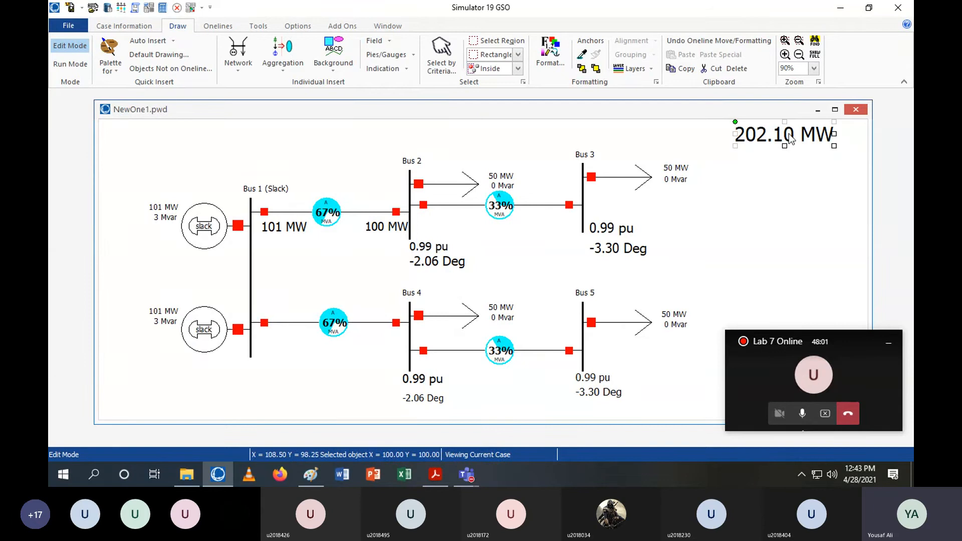
Nudge the MW generation field into the top-right corner of the oneline
{"action": "left_click_drag", "start_coordinate": [665, 102], "coordinate": [665, 92]}
{"action": "left_click", "coordinate": [580, 264]}
{"action": "scroll", "coordinate": [480, 341], "scroll_direction": "up", "scroll_amount": 1}
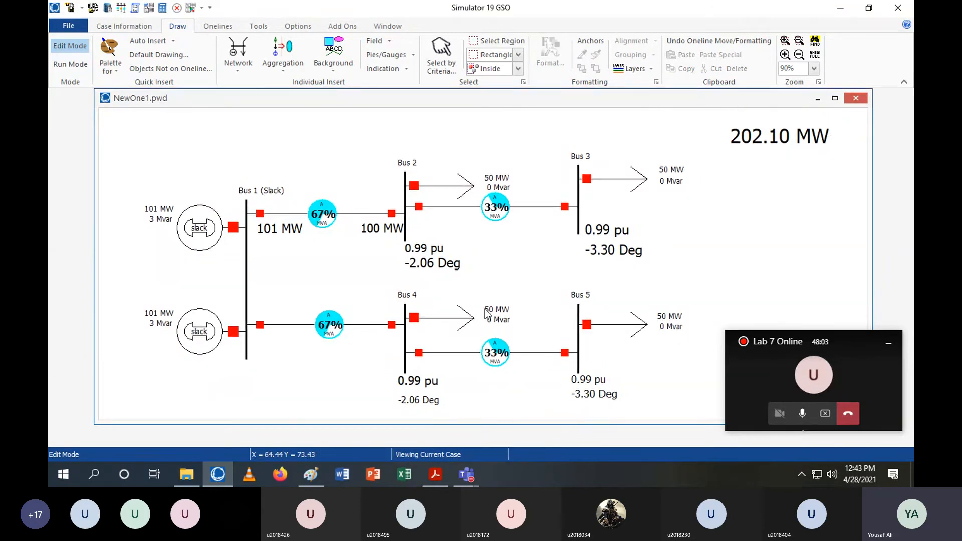
{"action": "left_click_drag", "start_coordinate": [764, 161], "coordinate": [799, 134]}
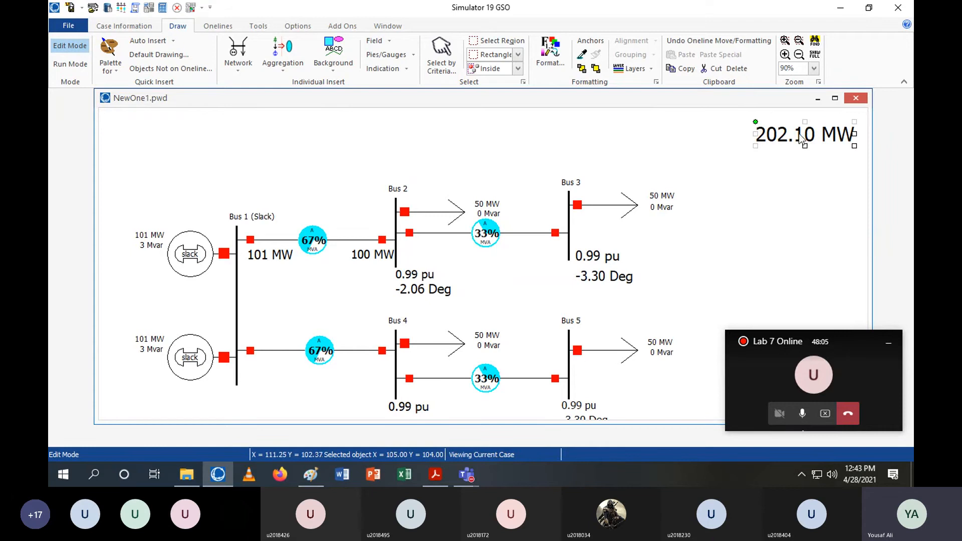
{"action": "left_click_drag", "start_coordinate": [801, 139], "coordinate": [801, 133]}
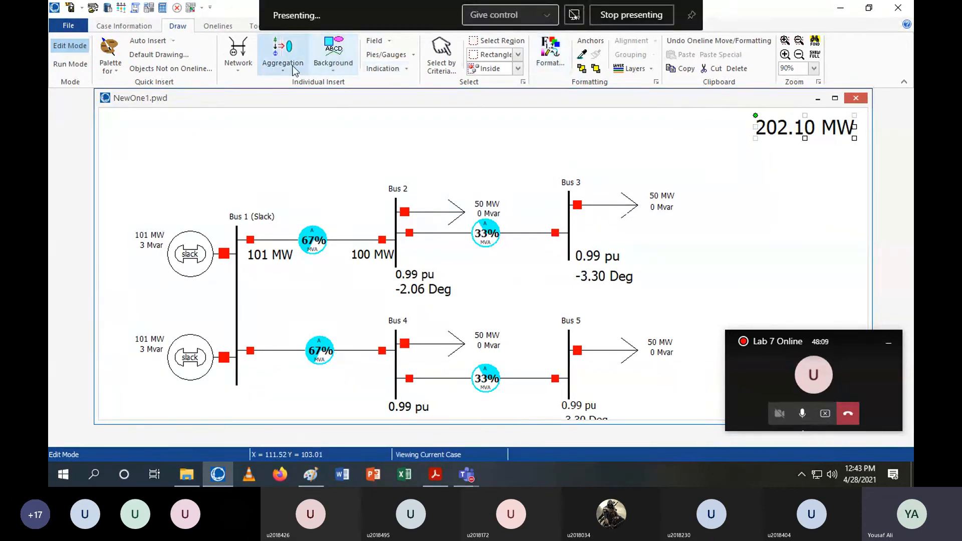
Add the text label 'Total Generated Power =' and position it directly left of the generation field
{"action": "left_click", "coordinate": [329, 61]}
{"action": "left_click", "coordinate": [351, 101]}
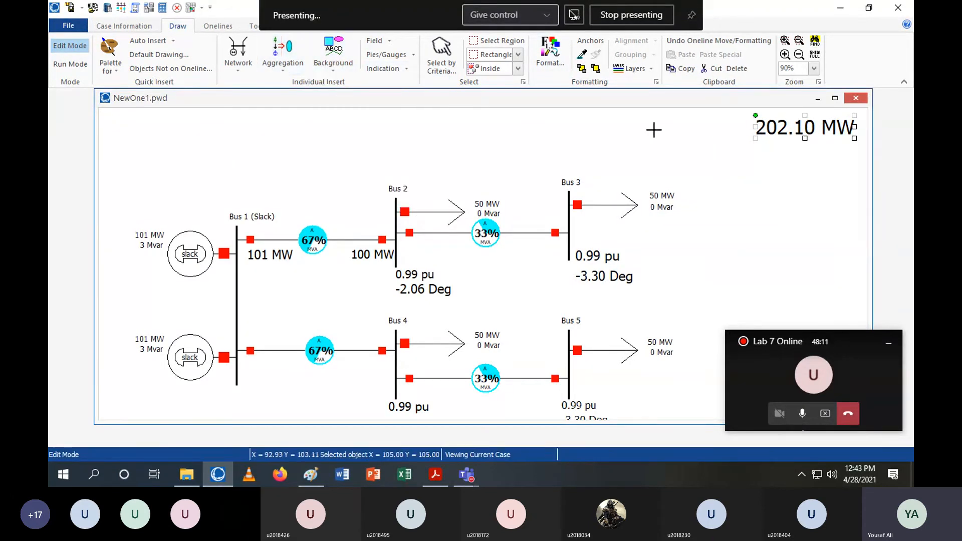
{"action": "left_click", "coordinate": [623, 127]}
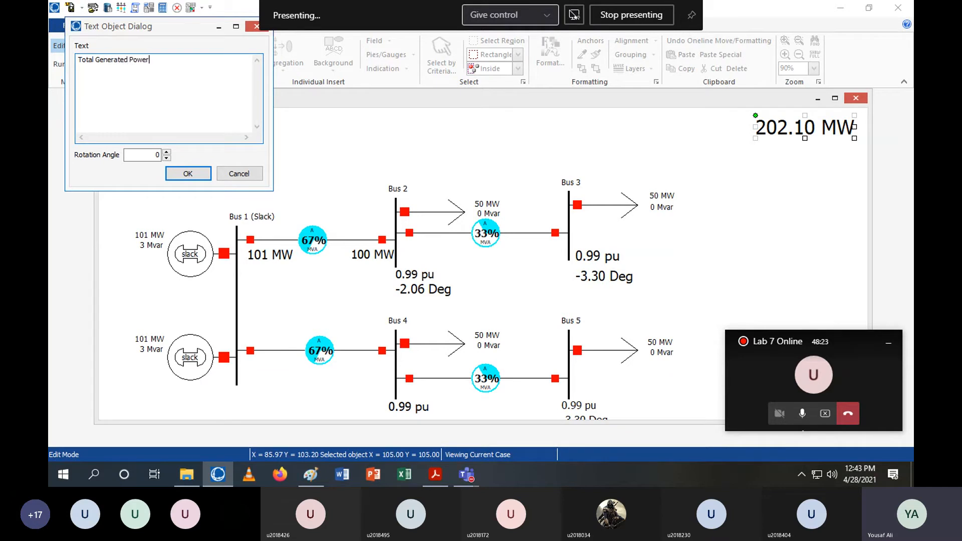
{"action": "left_click", "coordinate": [188, 173]}
{"action": "mouse_move", "coordinate": [715, 138]}
{"action": "left_mouse_down"}
{"action": "mouse_move", "coordinate": [730, 142]}
{"action": "mouse_move", "coordinate": [701, 129]}
{"action": "left_mouse_up"}
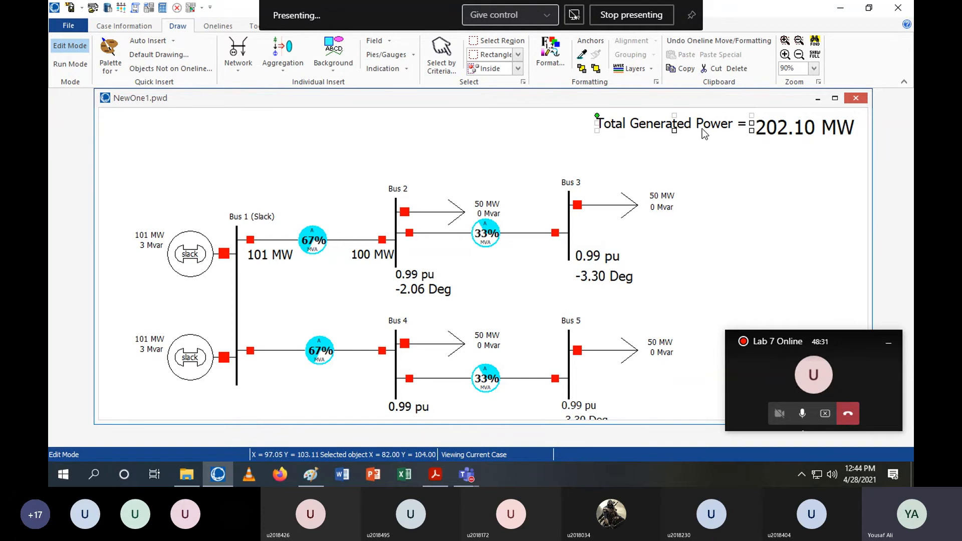
{"action": "left_click_drag", "start_coordinate": [786, 133], "coordinate": [779, 125]}
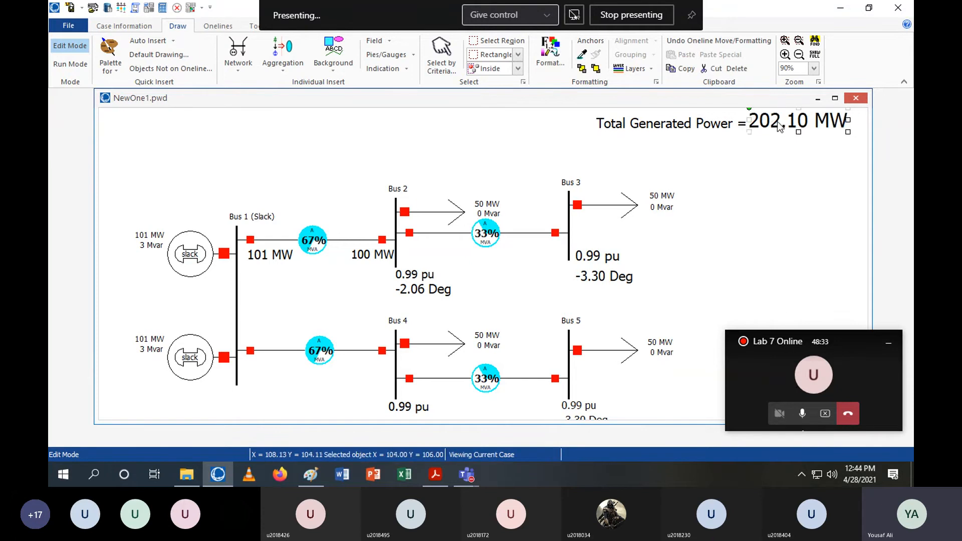
{"action": "left_click", "coordinate": [807, 190]}
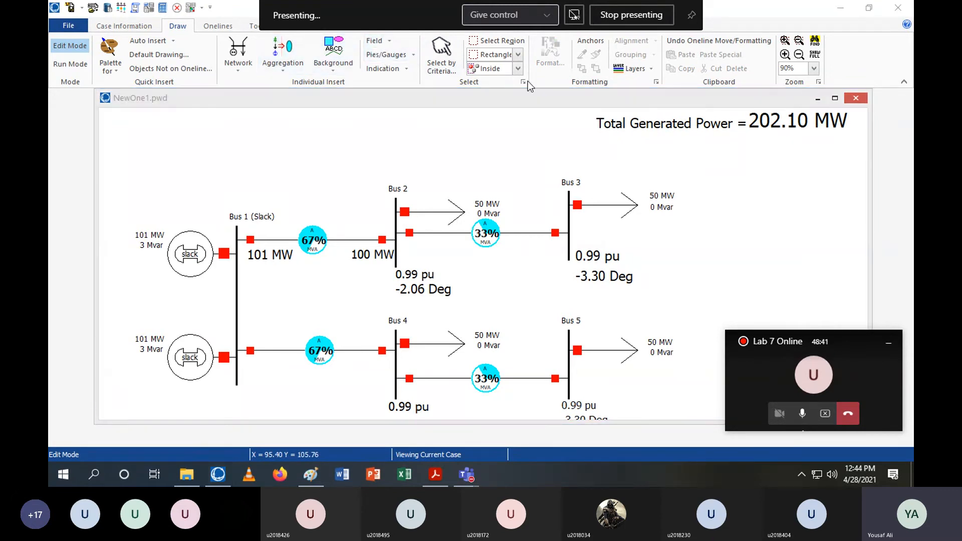
Insert an MW Losses area field and place it beneath the total generation field
{"action": "left_click", "coordinate": [377, 40]}
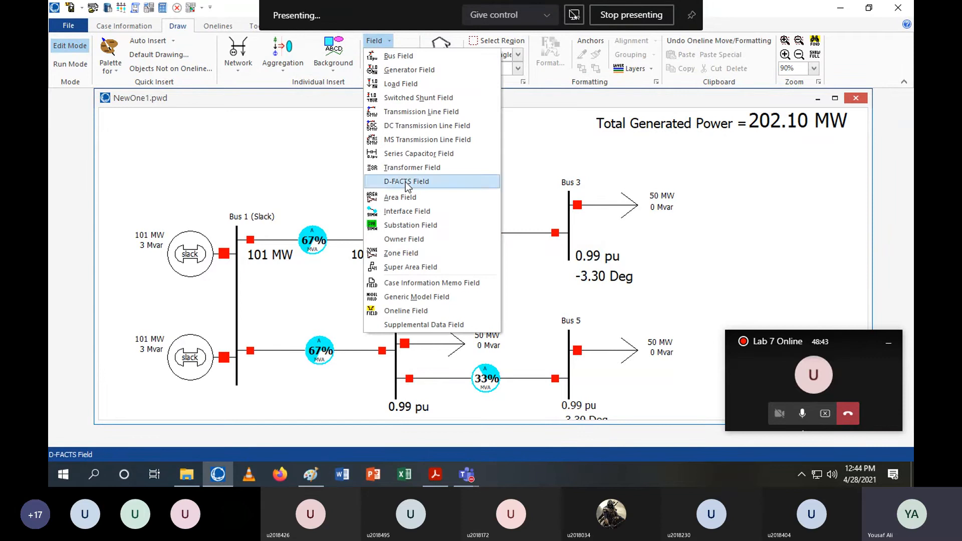
{"action": "left_click", "coordinate": [408, 197]}
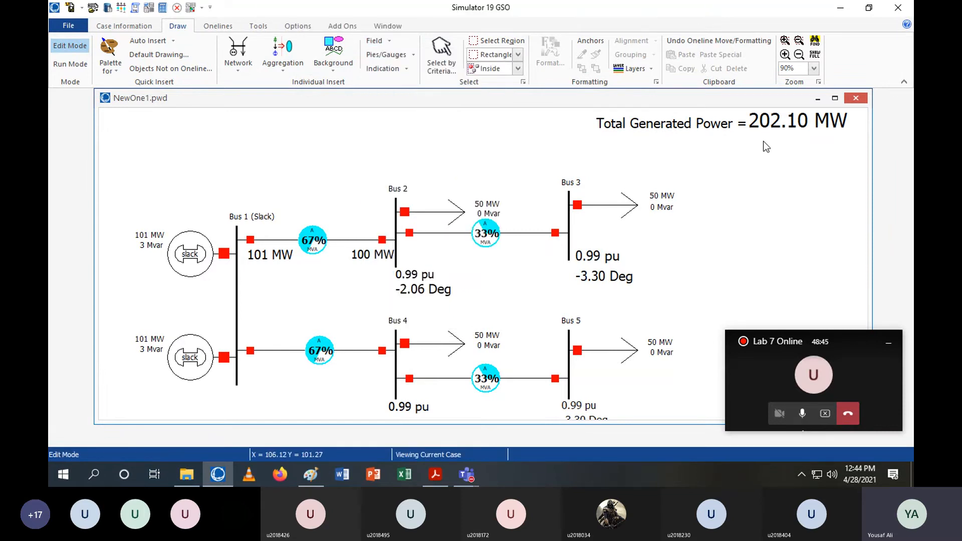
{"action": "left_click", "coordinate": [453, 270]}
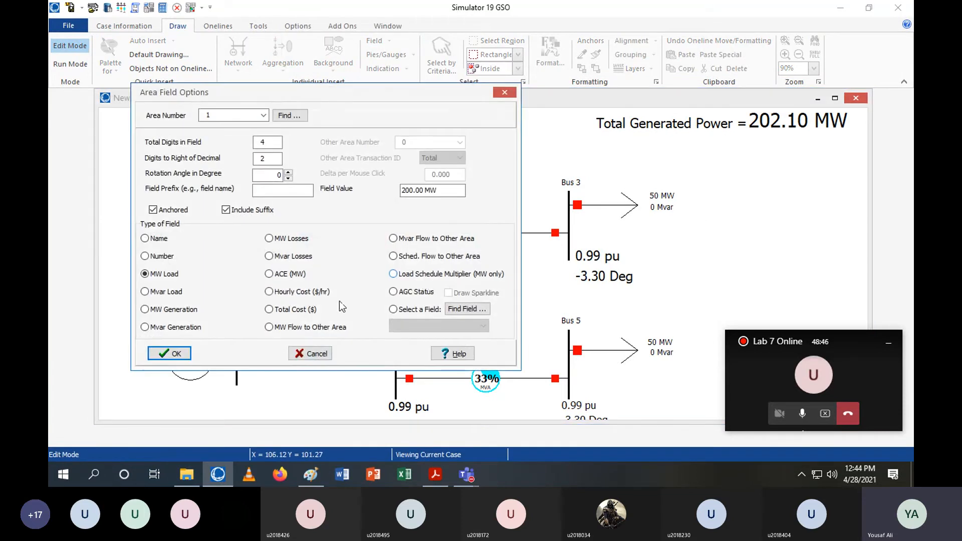
{"action": "left_click", "coordinate": [298, 242]}
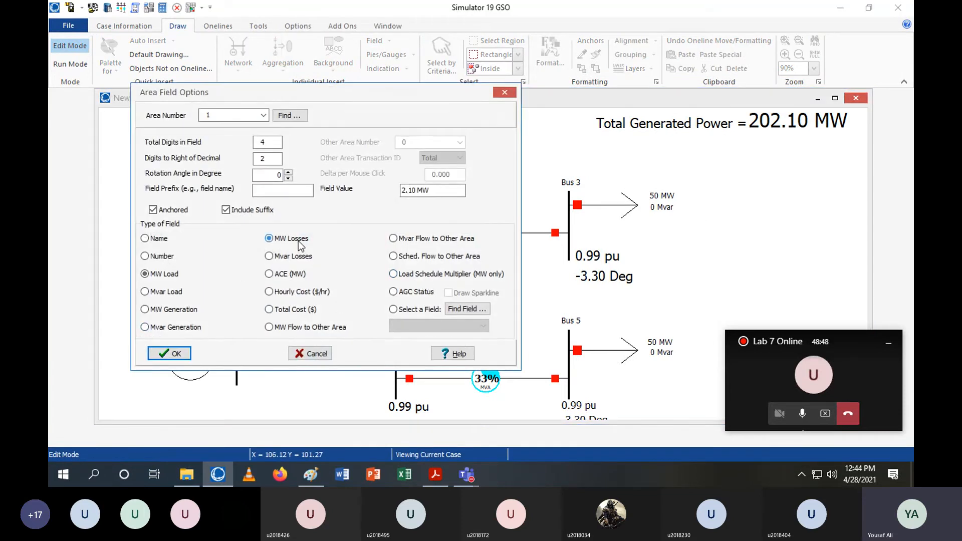
{"action": "left_click", "coordinate": [166, 355]}
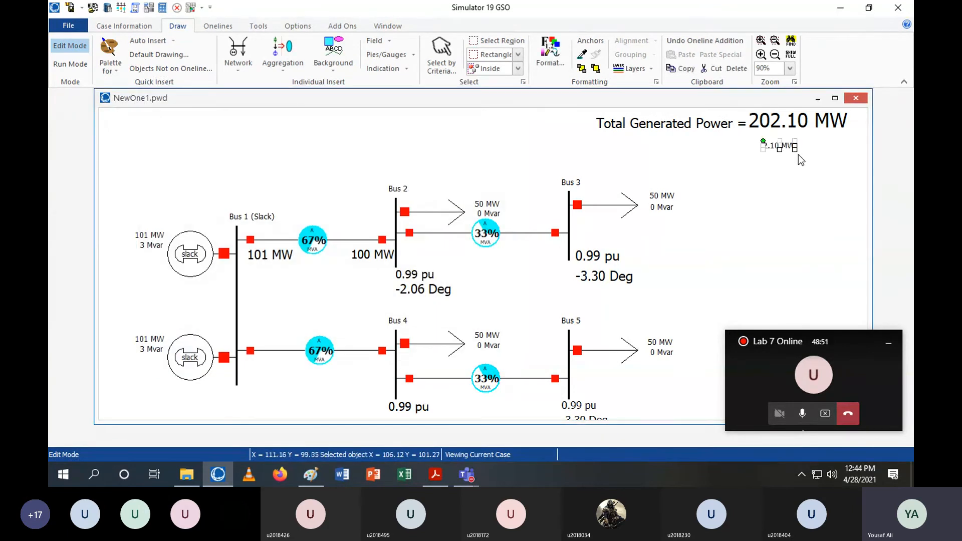
{"action": "left_click_drag", "start_coordinate": [798, 155], "coordinate": [843, 158]}
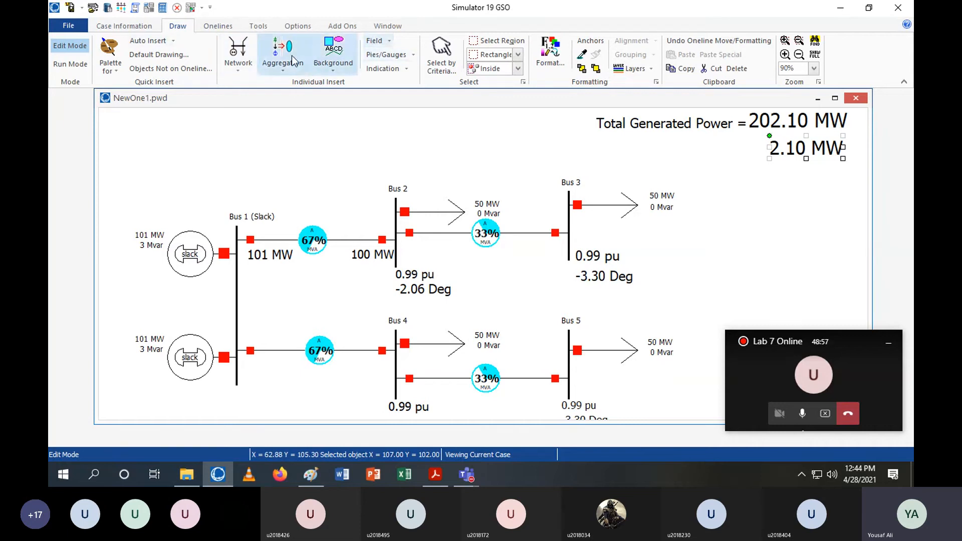
Add a text label to the left of the MW losses field
{"action": "left_click", "coordinate": [329, 60]}
{"action": "left_click", "coordinate": [349, 86]}
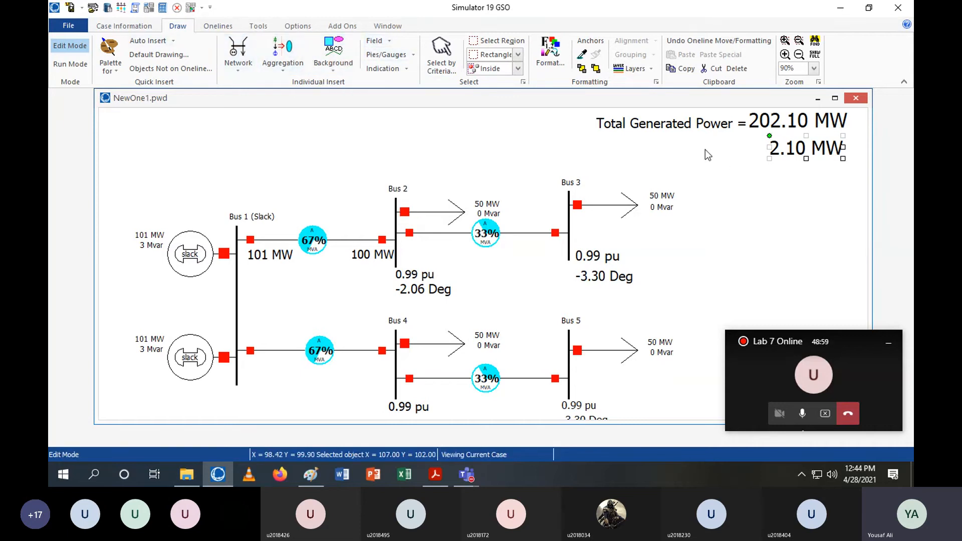
{"action": "left_click", "coordinate": [693, 155]}
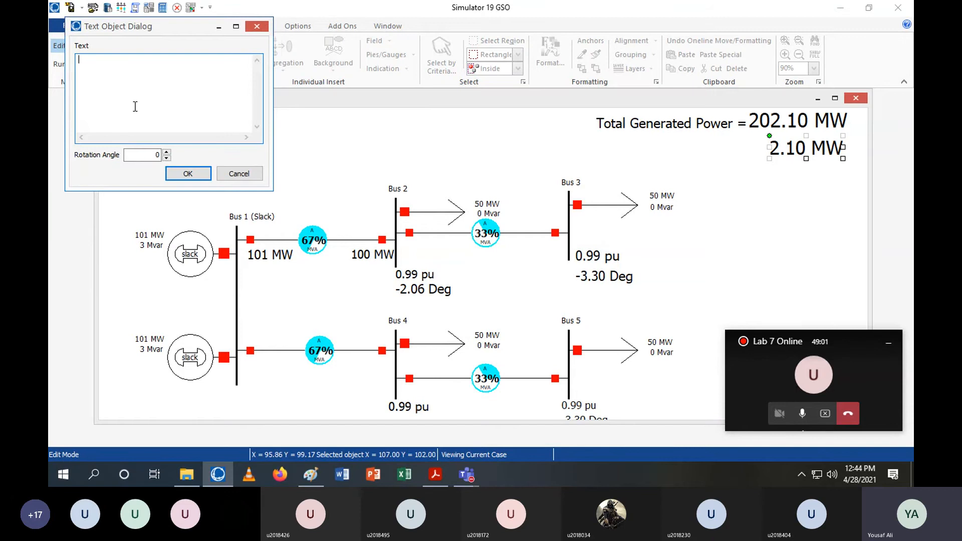
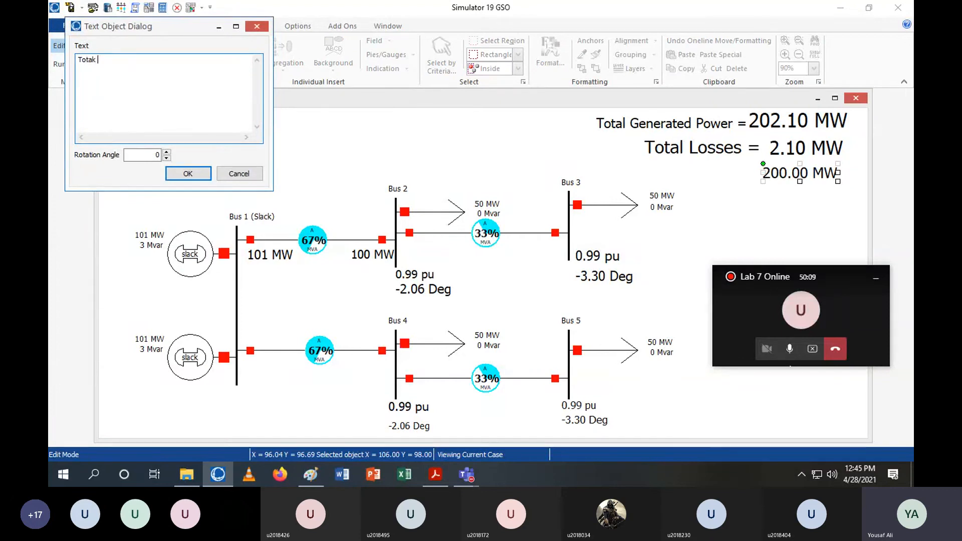
Add the text label 'Total Load =' and position it directly left of the total load field
{"action": "key", "text": "BackSpace"}
{"action": "key", "text": "BackSpace"}
{"action": "type", "text": "l Load"}
{"action": "left_click", "coordinate": [188, 174]}
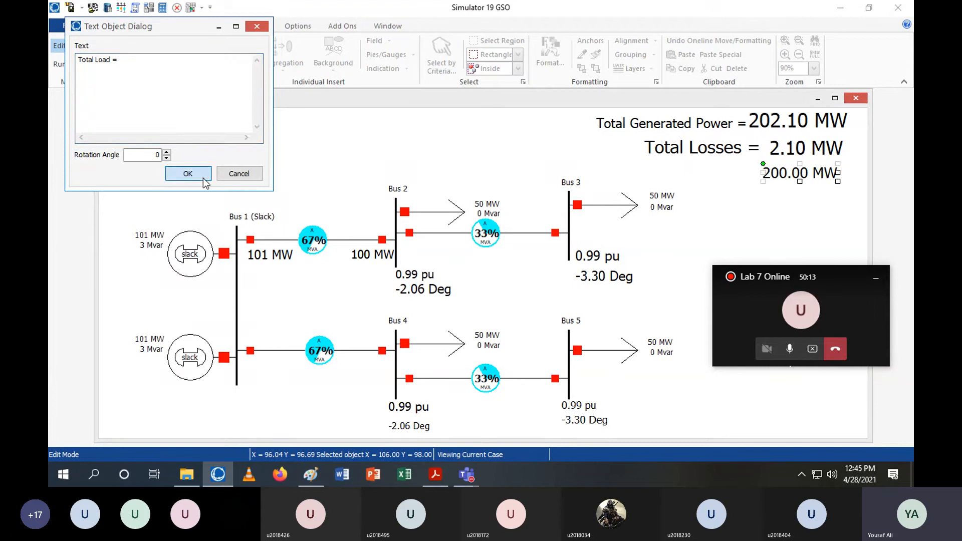
{"action": "left_click_drag", "start_coordinate": [742, 178], "coordinate": [709, 178]}
{"action": "left_click", "coordinate": [787, 103]}
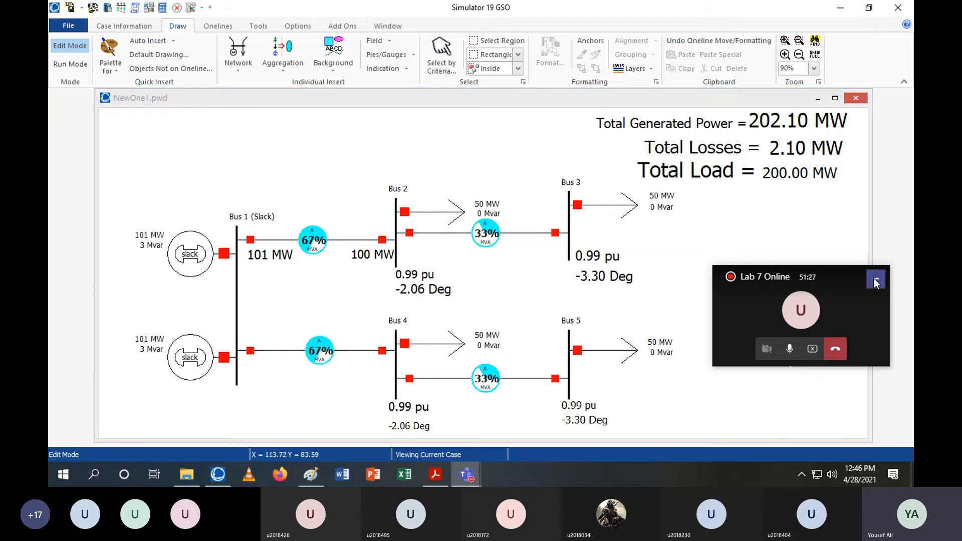
Switch to Run Mode and start solving the power flow with animation
{"action": "mouse_move", "coordinate": [460, 7]}
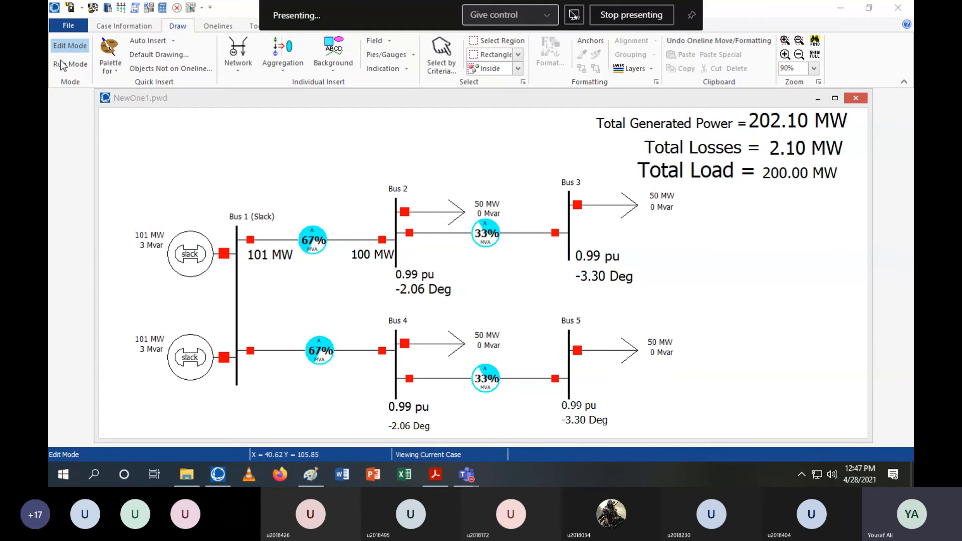
{"action": "left_click", "coordinate": [75, 64]}
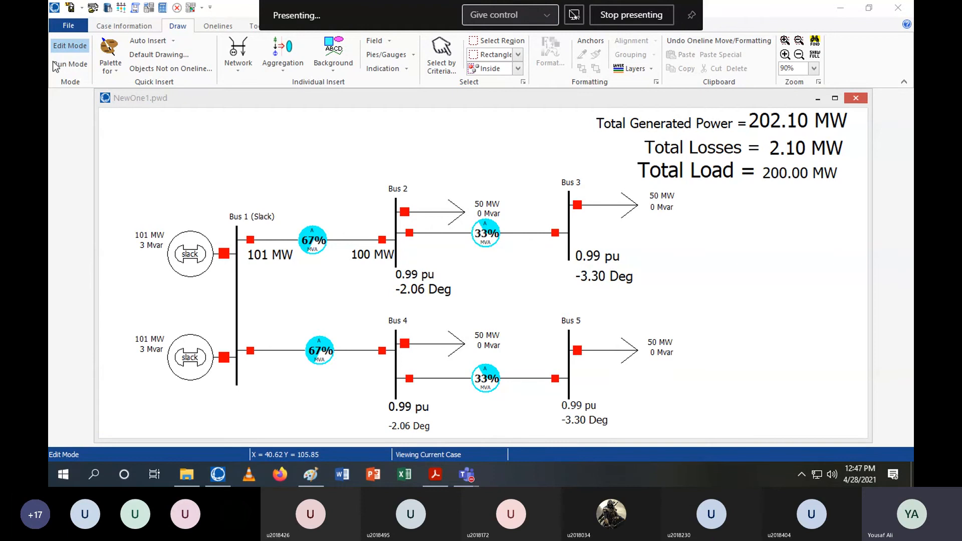
{"action": "left_click", "coordinate": [231, 25]}
{"action": "left_click", "coordinate": [258, 25]}
{"action": "left_click", "coordinate": [261, 48]}
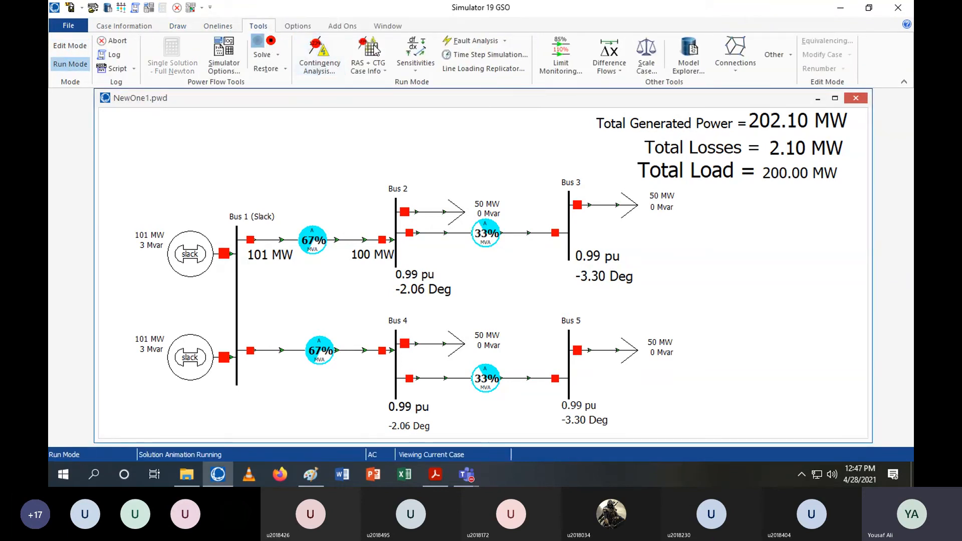
Open Fault Analysis and calculate a single line-to-ground in-line fault at 50% along the Bus 1–Bus 2 line
{"action": "left_click", "coordinate": [466, 43]}
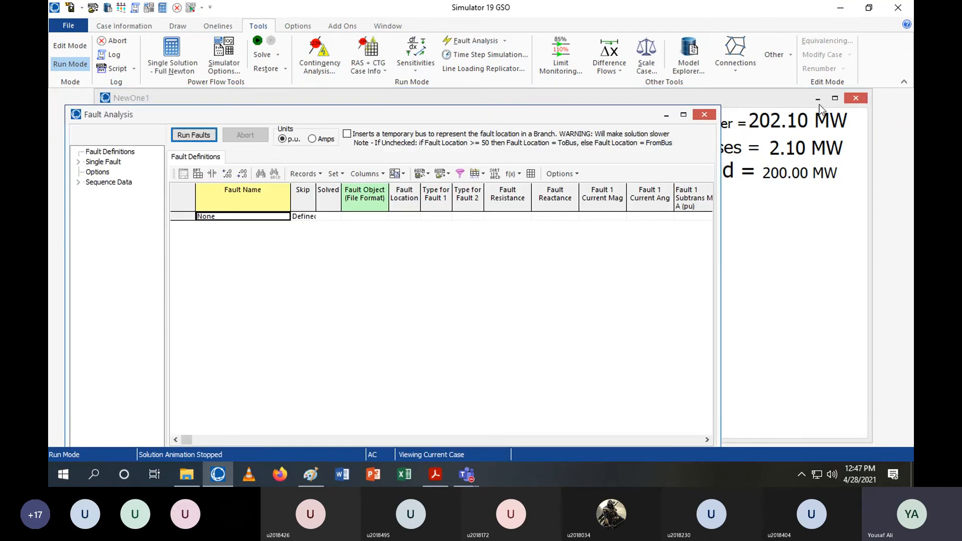
{"action": "left_click", "coordinate": [683, 114]}
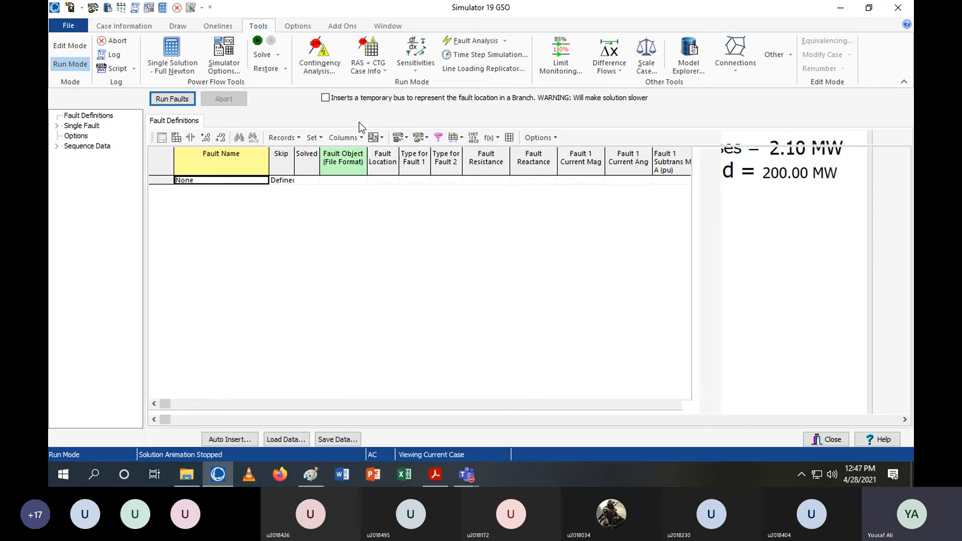
{"action": "left_click", "coordinate": [86, 126]}
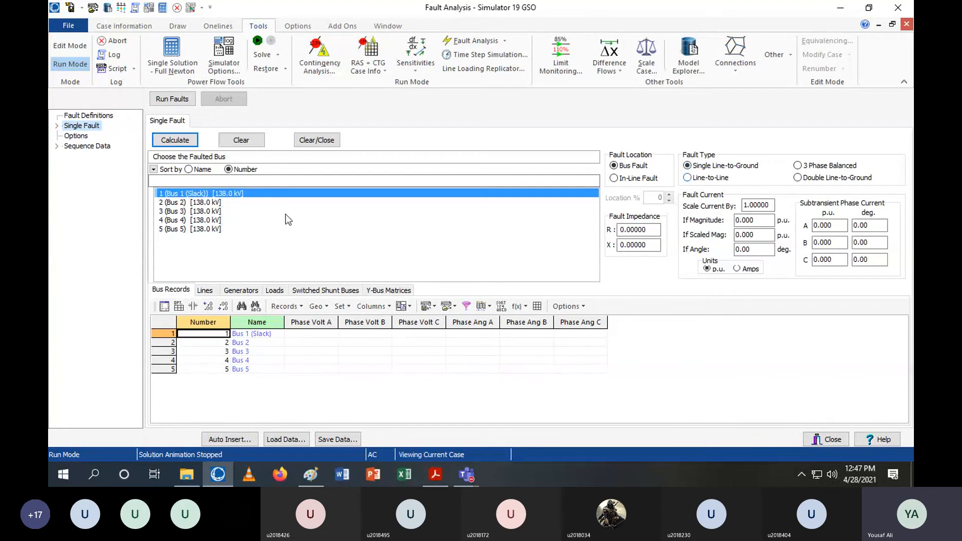
{"action": "left_click", "coordinate": [638, 178]}
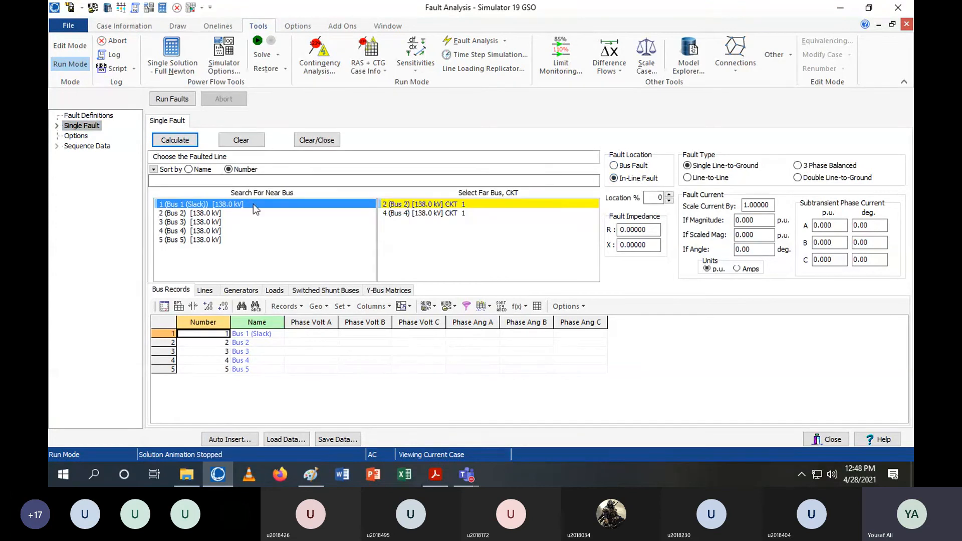
{"action": "left_click", "coordinate": [649, 197]}
{"action": "type", "text": "50"}
{"action": "left_click", "coordinate": [191, 142]}
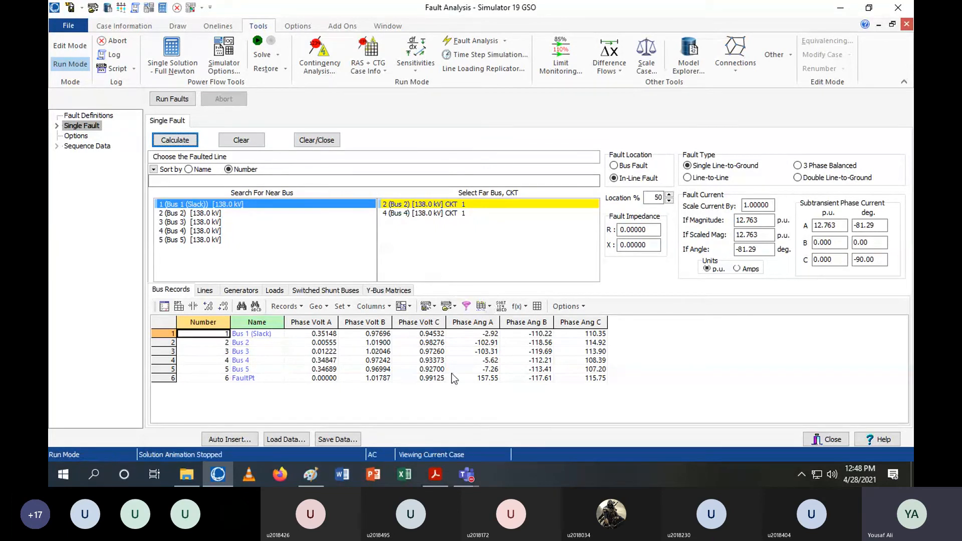
Review the fault results in the Y-bus matrix, line and bus record tables
{"action": "left_click", "coordinate": [385, 291]}
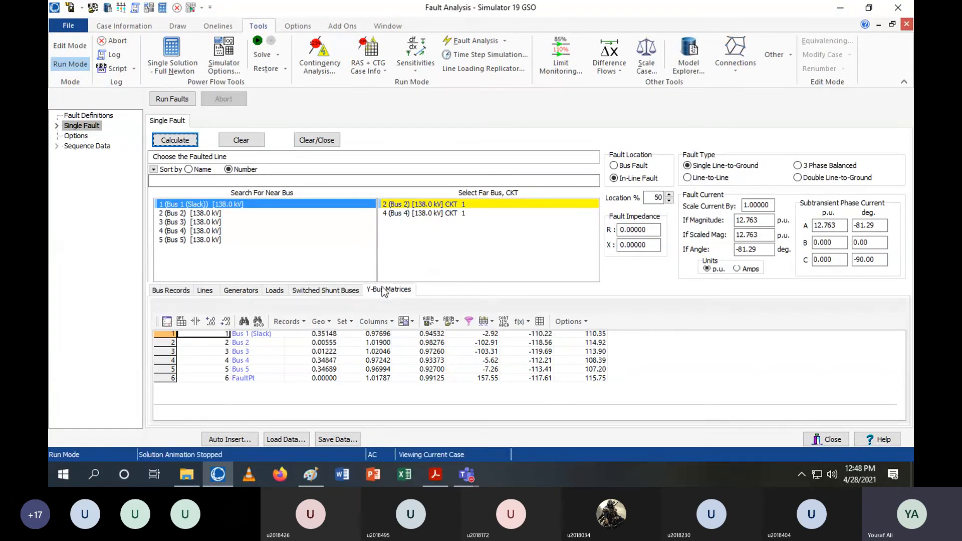
{"action": "left_click", "coordinate": [179, 292]}
{"action": "left_click", "coordinate": [201, 292]}
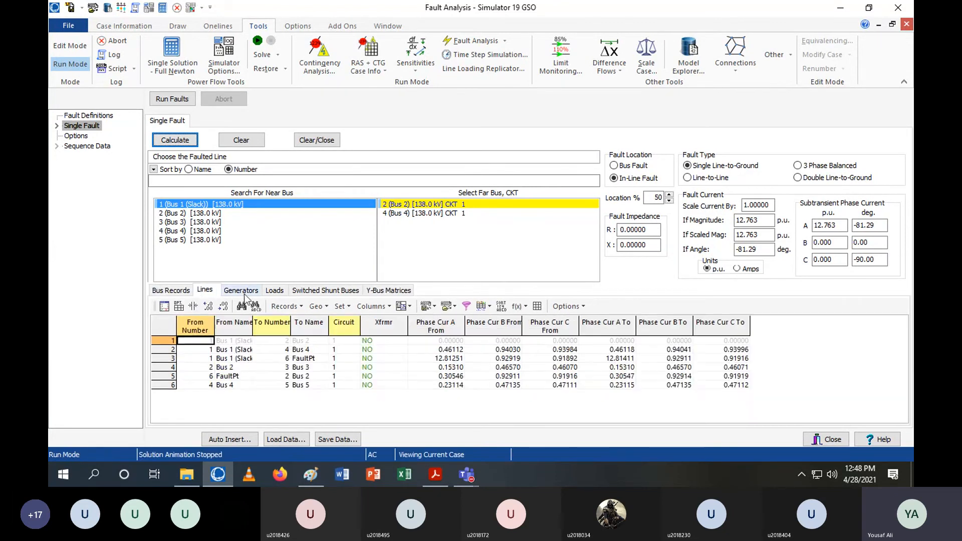
{"action": "key", "text": "Right"}
{"action": "left_click", "coordinate": [185, 290]}
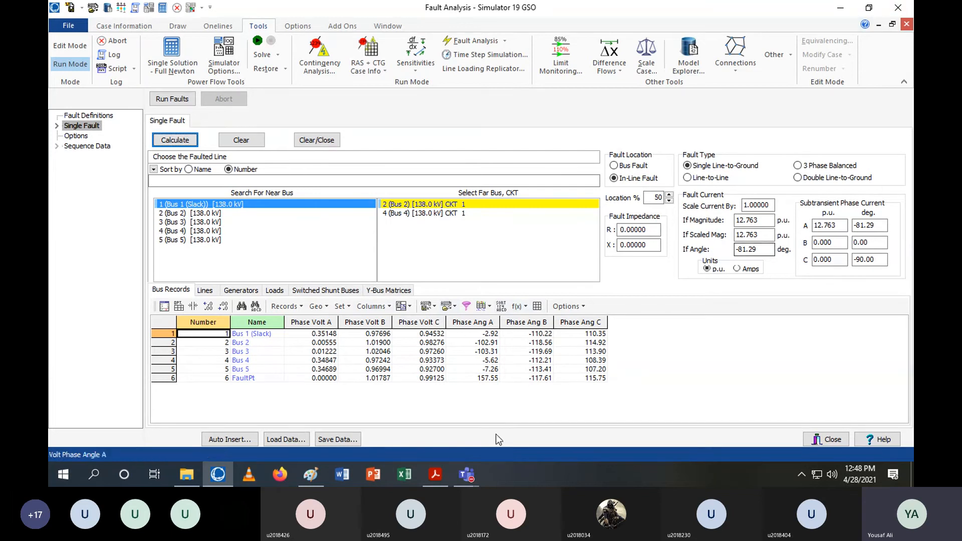
Switch to the Lab 6,7 PDF manual and read through the lab task pages
{"action": "left_click", "coordinate": [446, 481]}
{"action": "scroll", "coordinate": [526, 274], "scroll_direction": "down", "scroll_amount": 3}
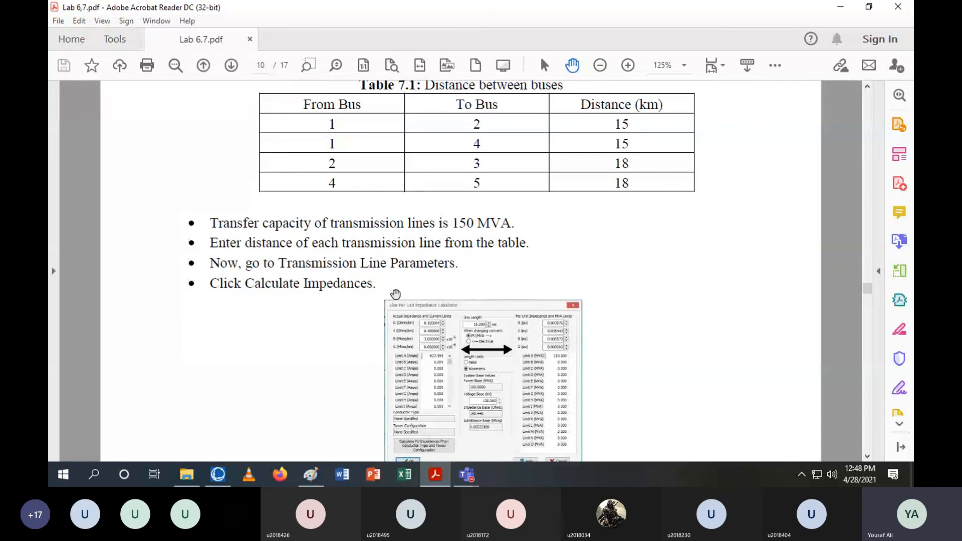
{"action": "scroll", "coordinate": [435, 281], "scroll_direction": "down", "scroll_amount": 4}
{"action": "scroll", "coordinate": [435, 281], "scroll_direction": "down", "scroll_amount": 20}
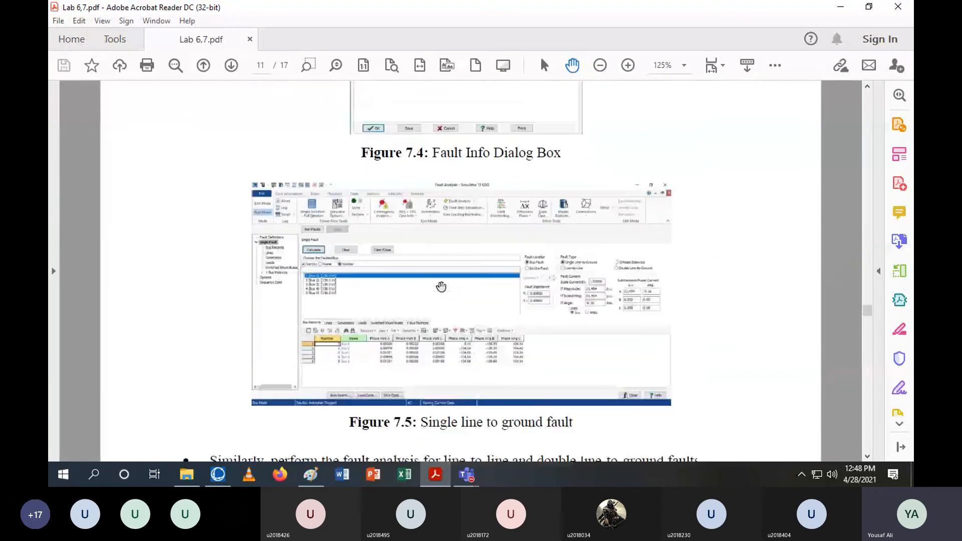
{"action": "scroll", "coordinate": [441, 283], "scroll_direction": "down", "scroll_amount": 10}
{"action": "scroll", "coordinate": [441, 283], "scroll_direction": "up", "scroll_amount": 3}
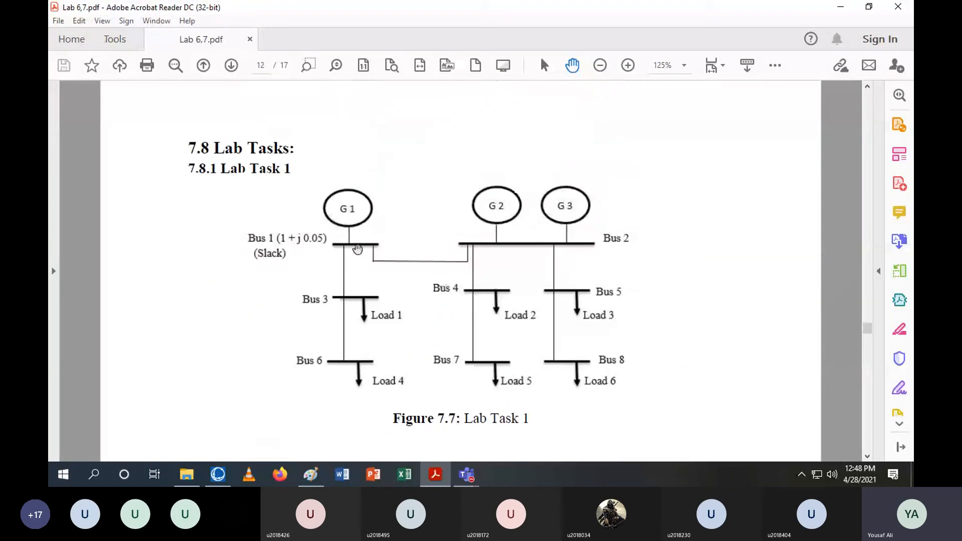
{"action": "scroll", "coordinate": [350, 246], "scroll_direction": "down", "scroll_amount": 6}
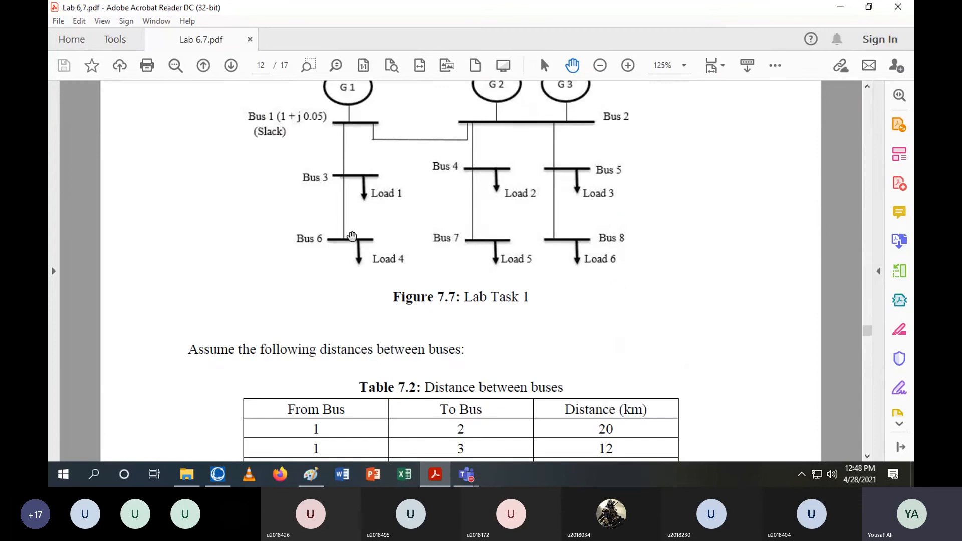
{"action": "scroll", "coordinate": [352, 250], "scroll_direction": "down", "scroll_amount": 7}
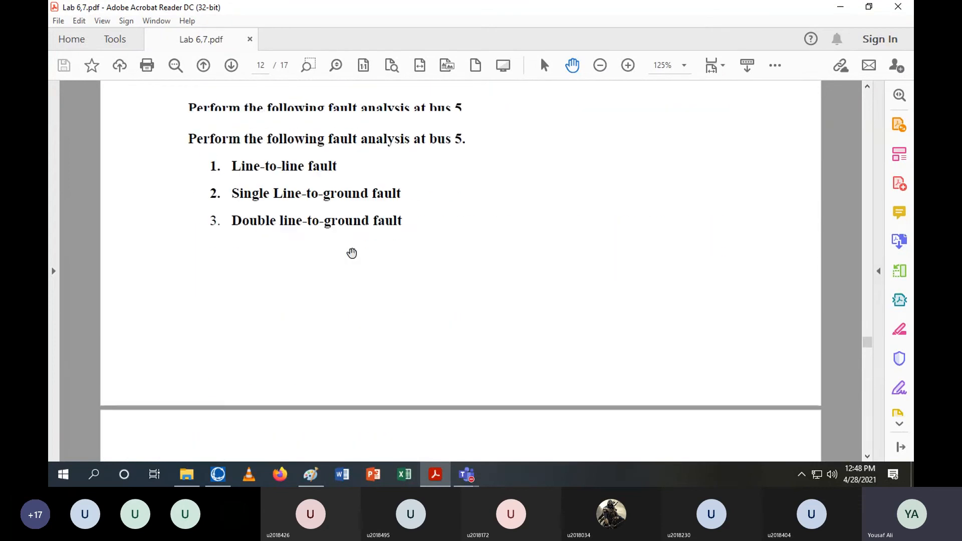
{"action": "scroll", "coordinate": [353, 252], "scroll_direction": "up", "scroll_amount": 4}
{"action": "scroll", "coordinate": [351, 253], "scroll_direction": "up", "scroll_amount": 1}
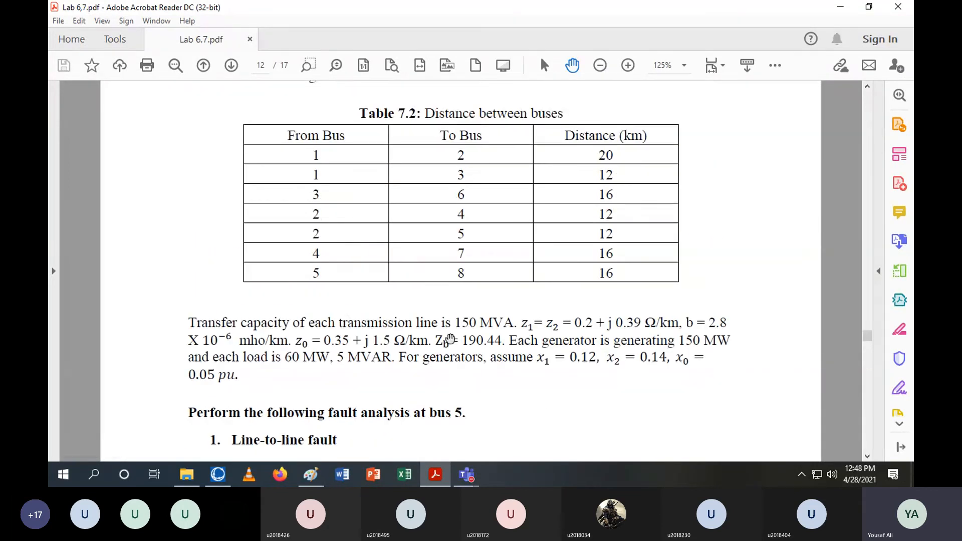
{"action": "scroll", "coordinate": [449, 339], "scroll_direction": "up", "scroll_amount": 4}
{"action": "scroll", "coordinate": [450, 339], "scroll_direction": "down", "scroll_amount": 18}
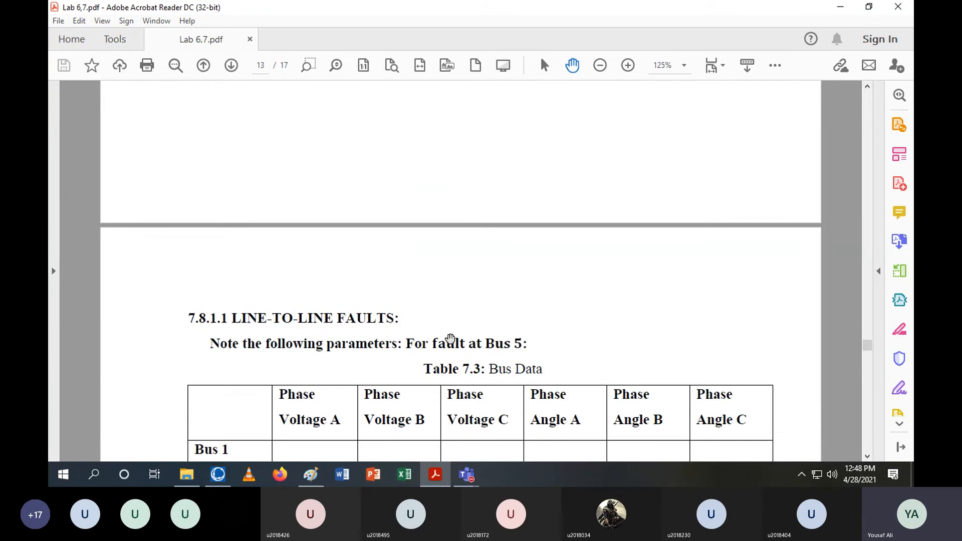
{"action": "scroll", "coordinate": [449, 339], "scroll_direction": "down", "scroll_amount": 18}
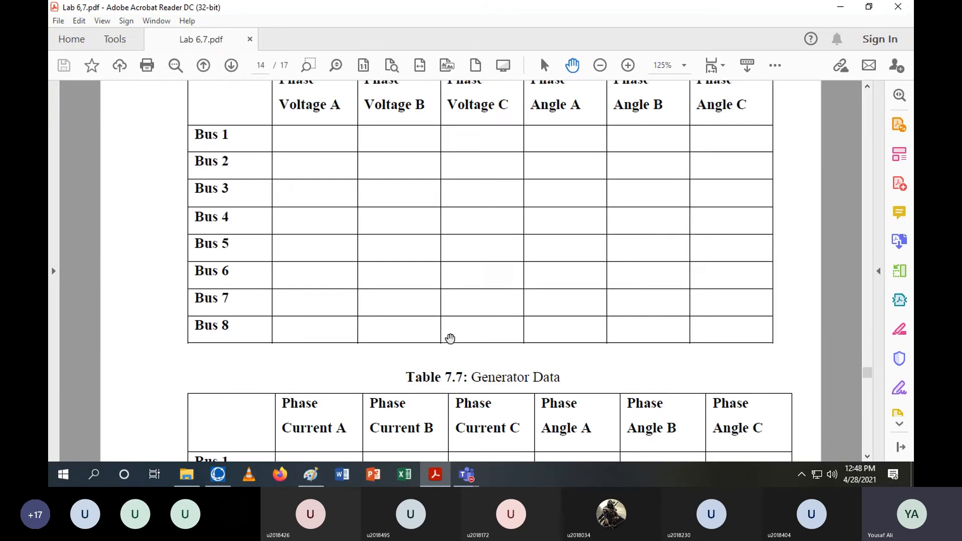
{"action": "scroll", "coordinate": [450, 339], "scroll_direction": "down", "scroll_amount": 20}
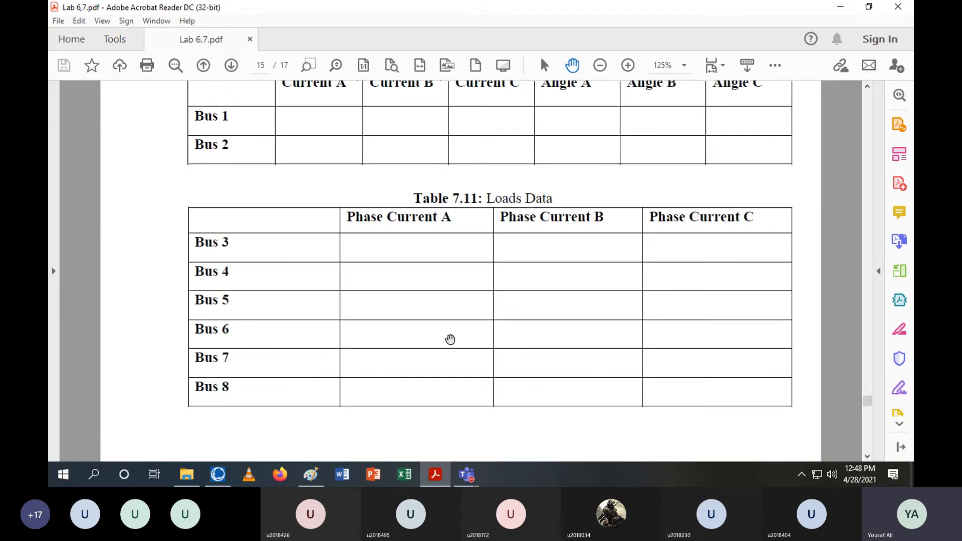
{"action": "scroll", "coordinate": [450, 339], "scroll_direction": "down", "scroll_amount": 3}
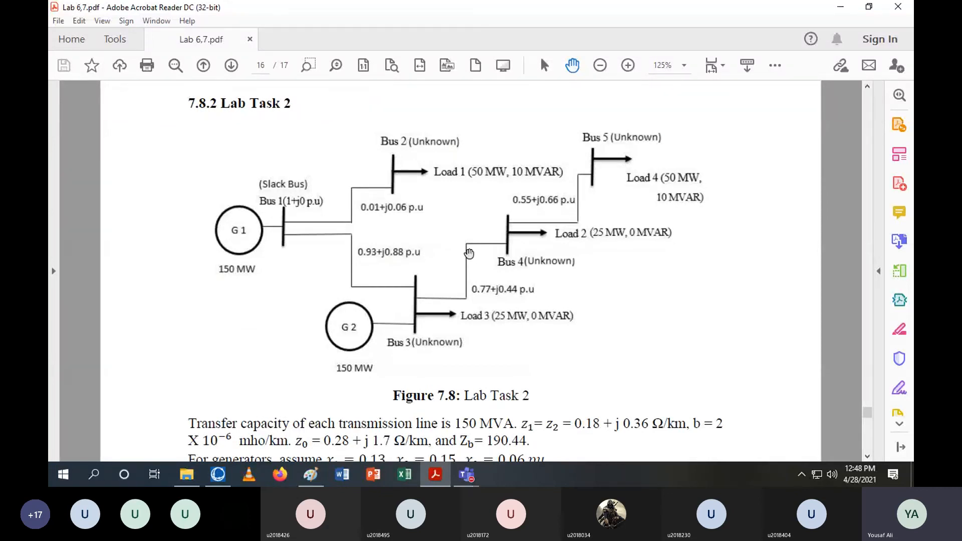
{"action": "scroll", "coordinate": [503, 298], "scroll_direction": "down", "scroll_amount": 4}
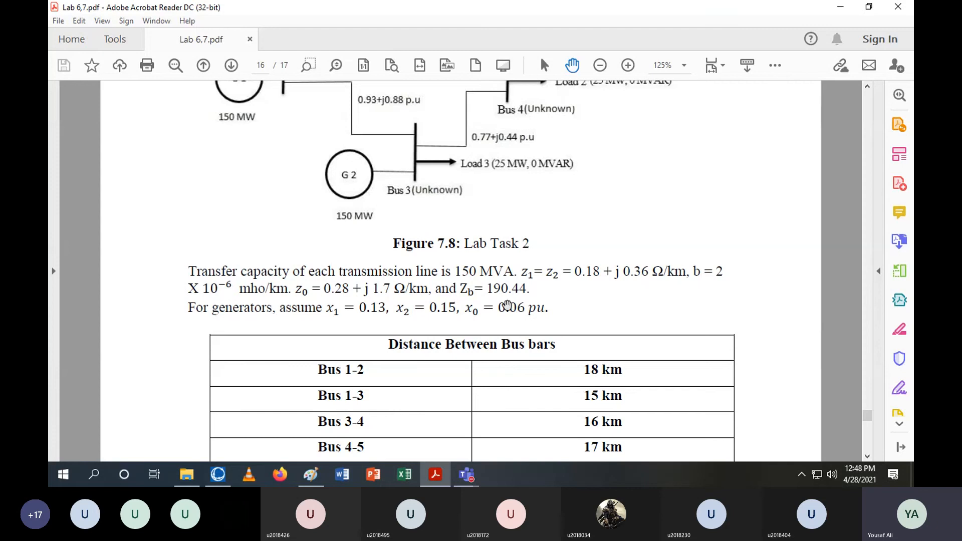
Return to the PowerWorld oneline diagram, minimizing the Fault Analysis window
{"action": "left_click", "coordinate": [433, 480]}
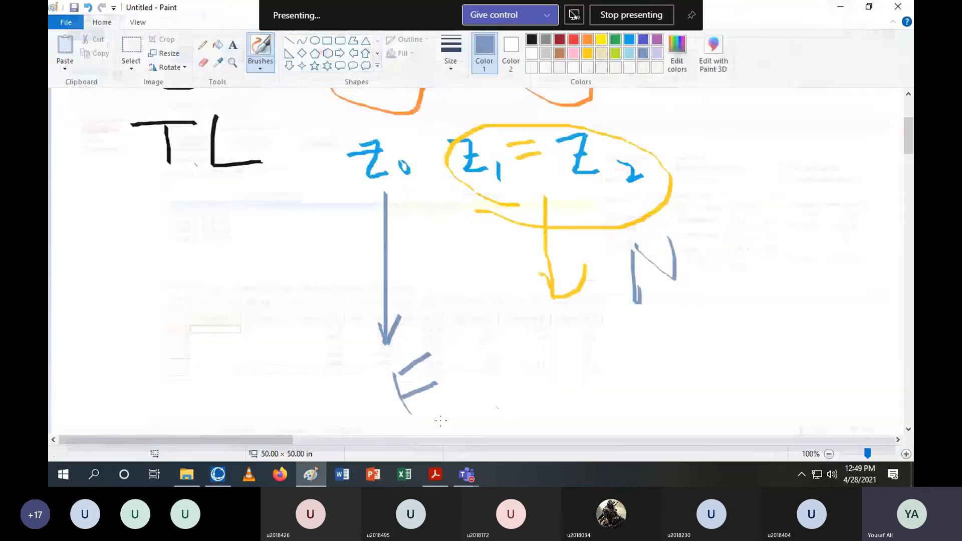
{"action": "left_click", "coordinate": [841, 8]}
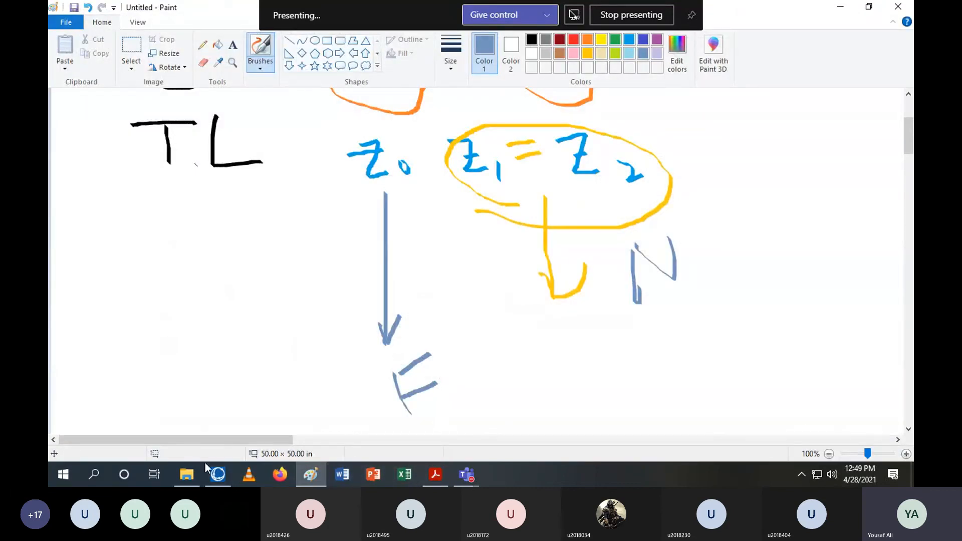
{"action": "left_click", "coordinate": [218, 475]}
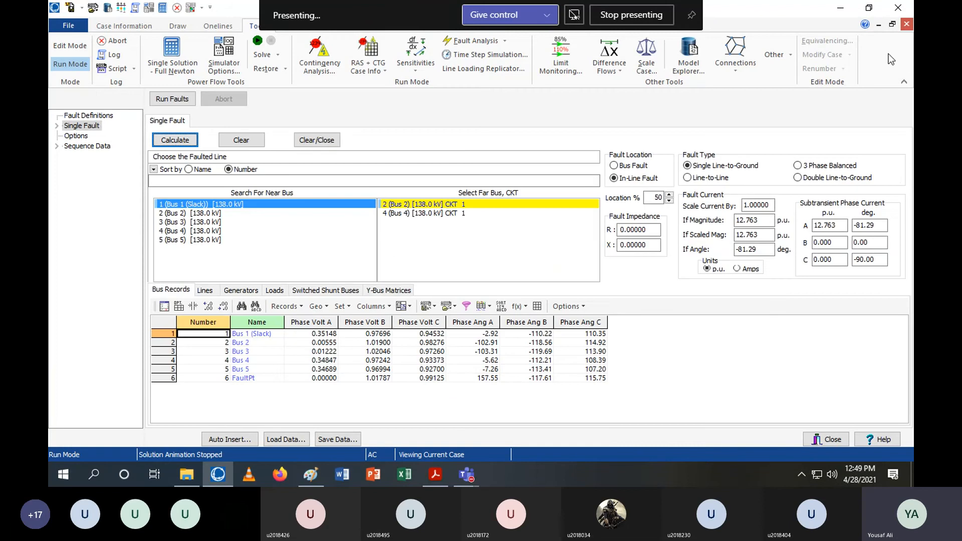
{"action": "left_click", "coordinate": [879, 24]}
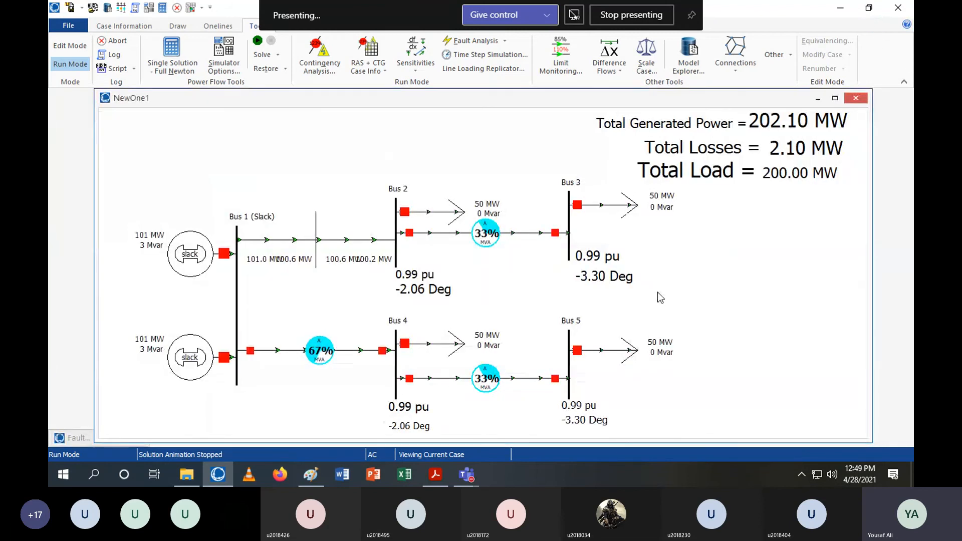
Switch back to the lab manual PDF and browse the Lab Task 1 and 2 pages
{"action": "left_click", "coordinate": [436, 474]}
{"action": "scroll", "coordinate": [334, 296], "scroll_direction": "up", "scroll_amount": 12}
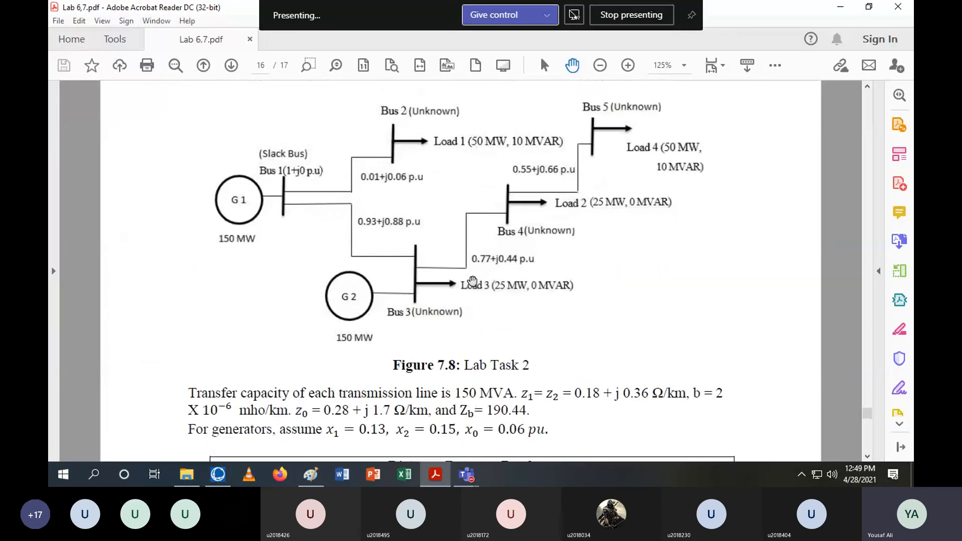
{"action": "scroll", "coordinate": [333, 297], "scroll_direction": "up", "scroll_amount": 15}
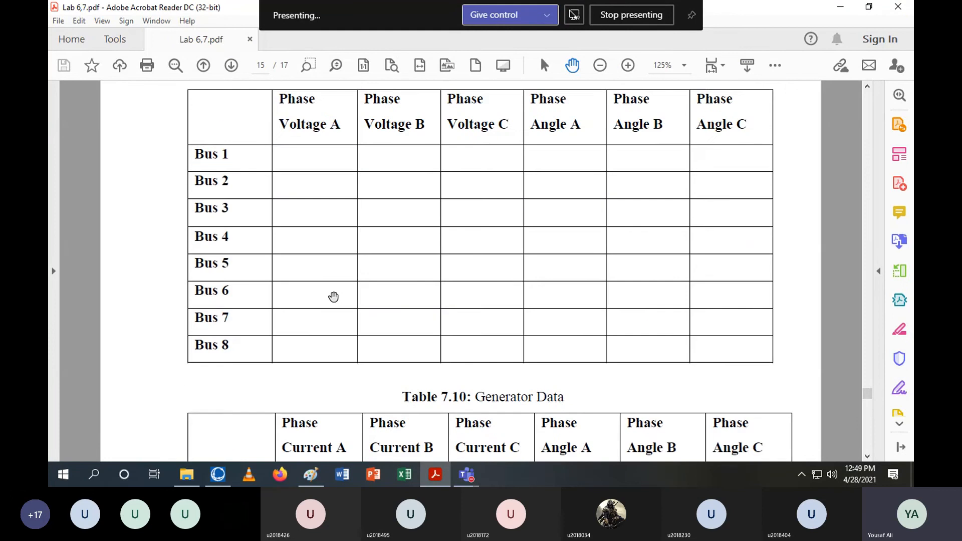
{"action": "scroll", "coordinate": [334, 295], "scroll_direction": "up", "scroll_amount": 15}
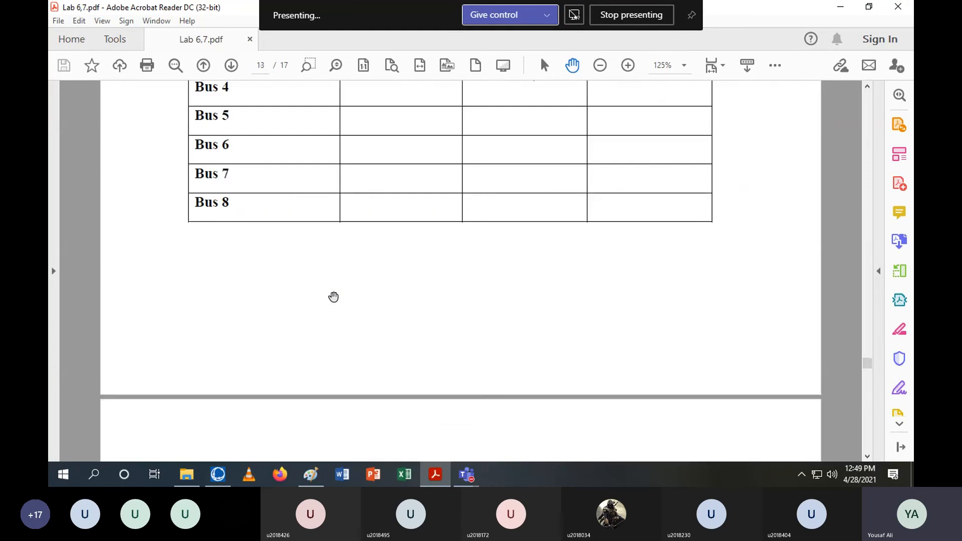
{"action": "scroll", "coordinate": [333, 297], "scroll_direction": "up", "scroll_amount": 15}
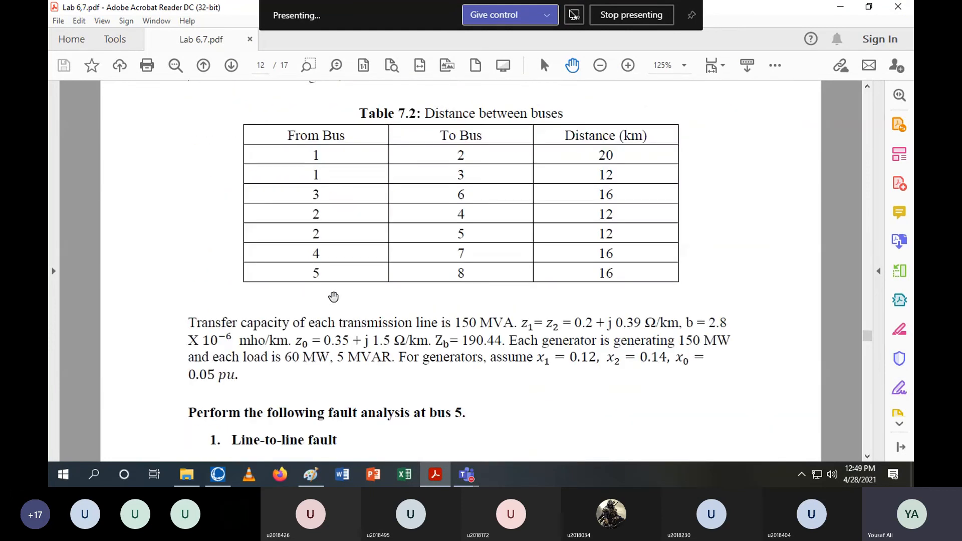
{"action": "scroll", "coordinate": [333, 297], "scroll_direction": "up", "scroll_amount": 5}
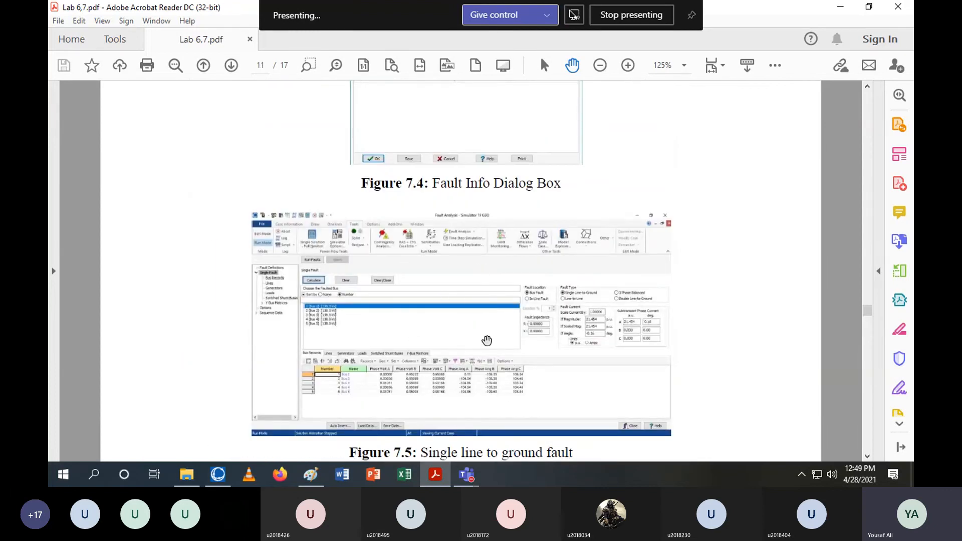
{"action": "scroll", "coordinate": [486, 326], "scroll_direction": "down", "scroll_amount": 10}
{"action": "scroll", "coordinate": [559, 322], "scroll_direction": "down", "scroll_amount": 3}
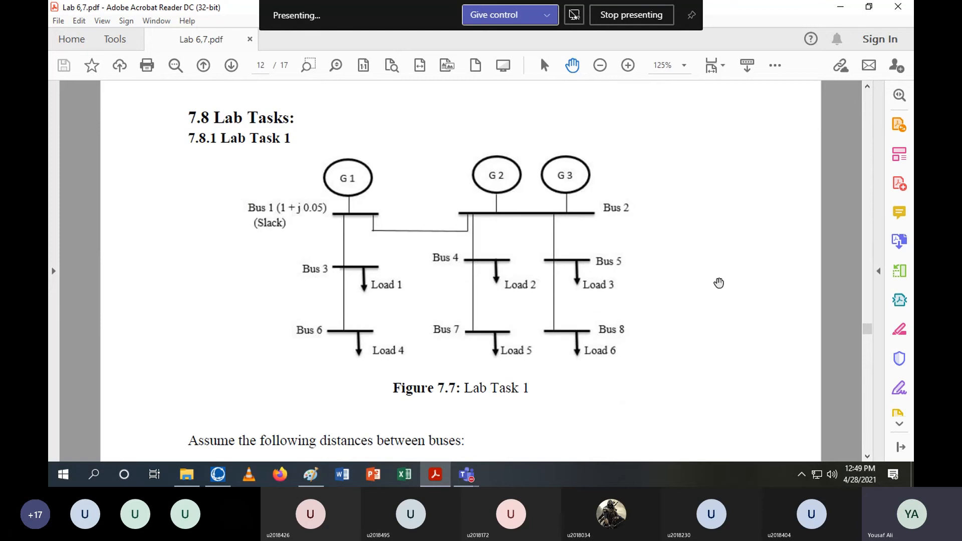
Open the lab 7 calculations document from the Online Lab Lectures folder and examine its line impedance table
{"action": "left_click", "coordinate": [195, 479]}
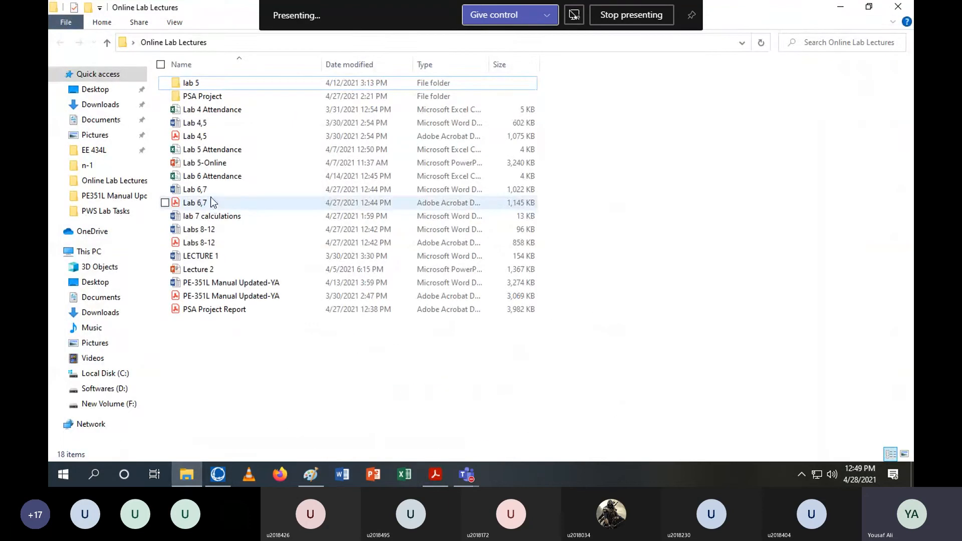
{"action": "left_click", "coordinate": [233, 176]}
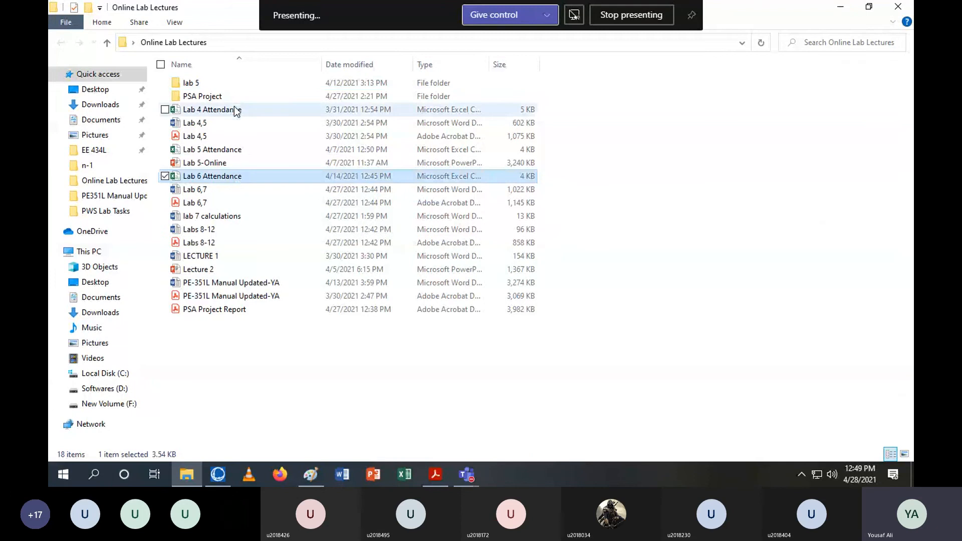
{"action": "left_click", "coordinate": [233, 220]}
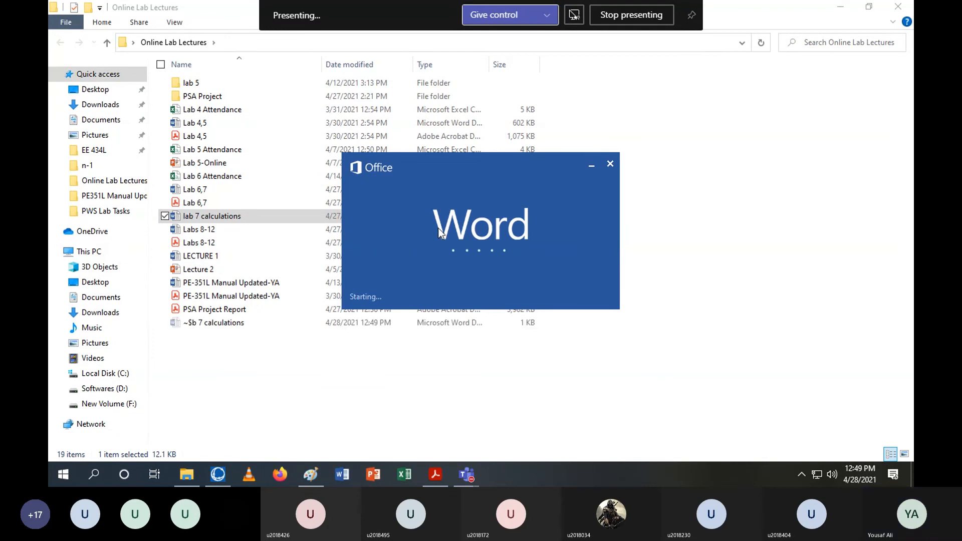
{"action": "scroll", "coordinate": [486, 240], "scroll_direction": "down", "scroll_amount": 2}
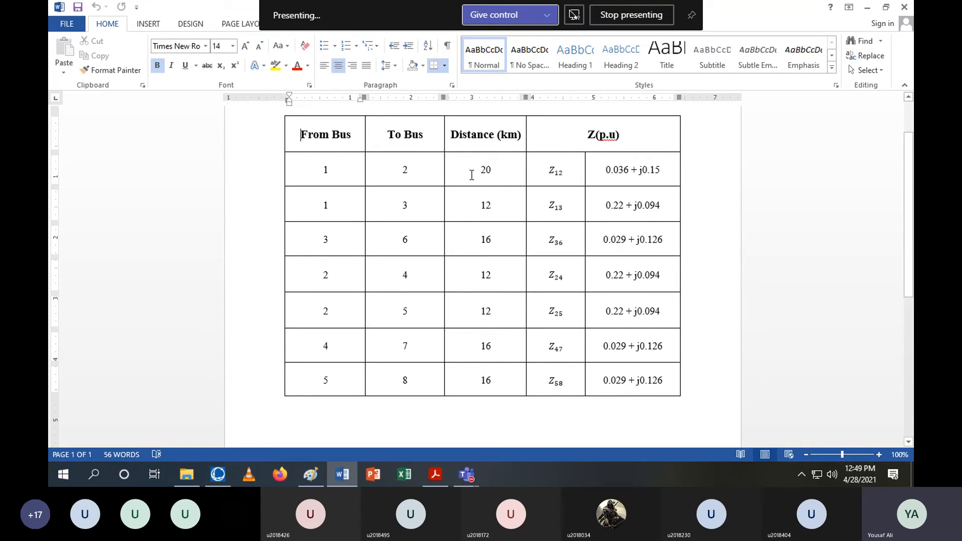
{"action": "double_click", "coordinate": [573, 170]}
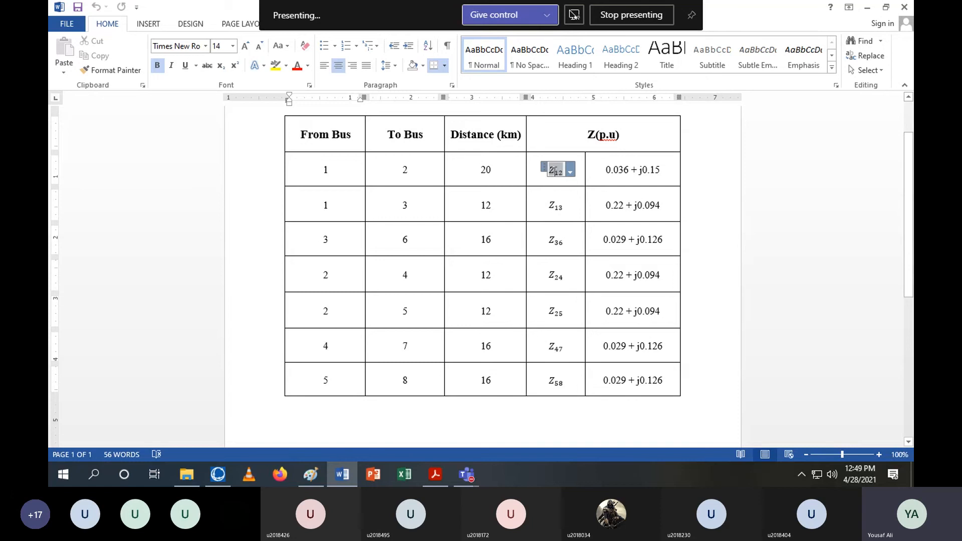
{"action": "left_click", "coordinate": [657, 173]}
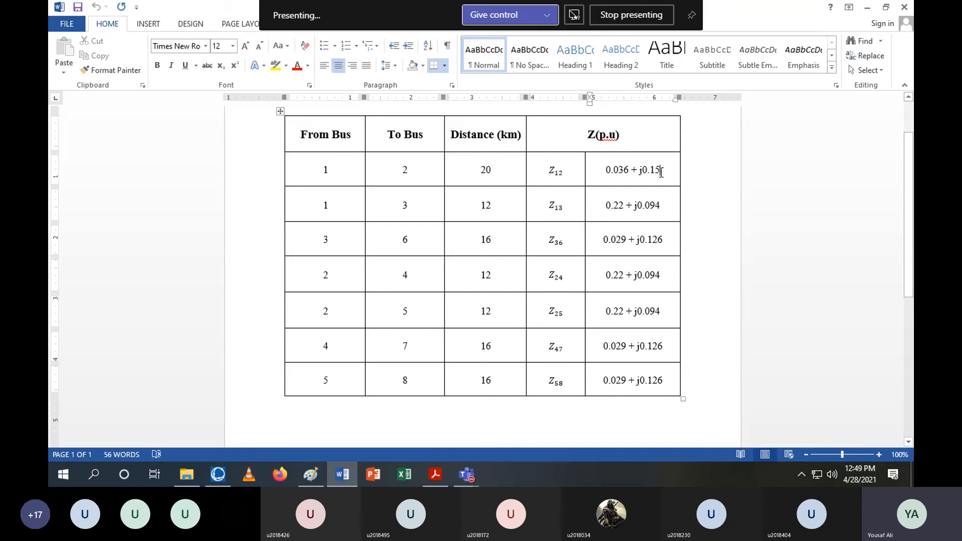
{"action": "left_click_drag", "start_coordinate": [545, 204], "coordinate": [684, 206]}
{"action": "left_click", "coordinate": [696, 226]}
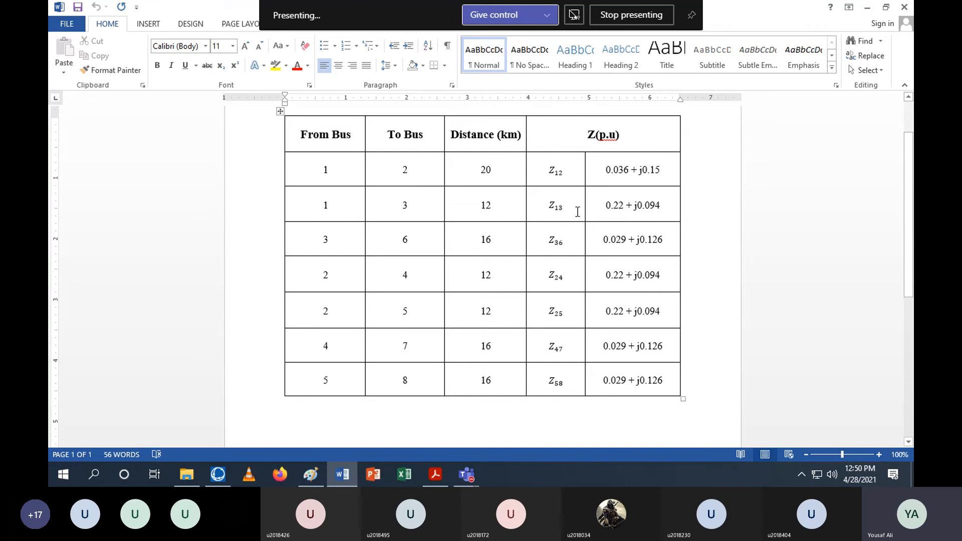
{"action": "left_click_drag", "start_coordinate": [543, 206], "coordinate": [654, 206]}
Switch to the lab manual PDF and scroll through the Lab Task 1 diagram, distances and fault list
{"action": "left_click", "coordinate": [436, 474]}
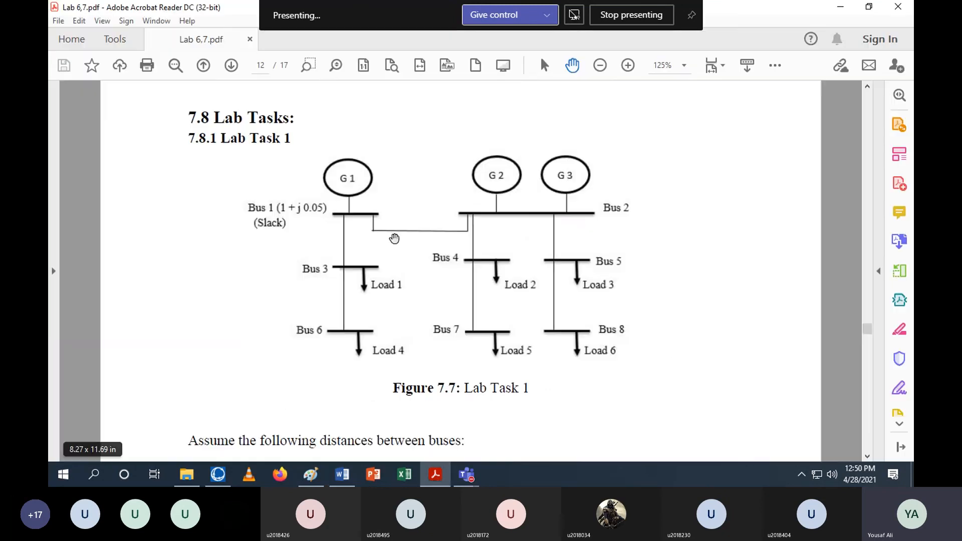
{"action": "scroll", "coordinate": [393, 239], "scroll_direction": "down", "scroll_amount": 3}
{"action": "scroll", "coordinate": [471, 267], "scroll_direction": "up", "scroll_amount": 10}
{"action": "scroll", "coordinate": [465, 271], "scroll_direction": "up", "scroll_amount": 15}
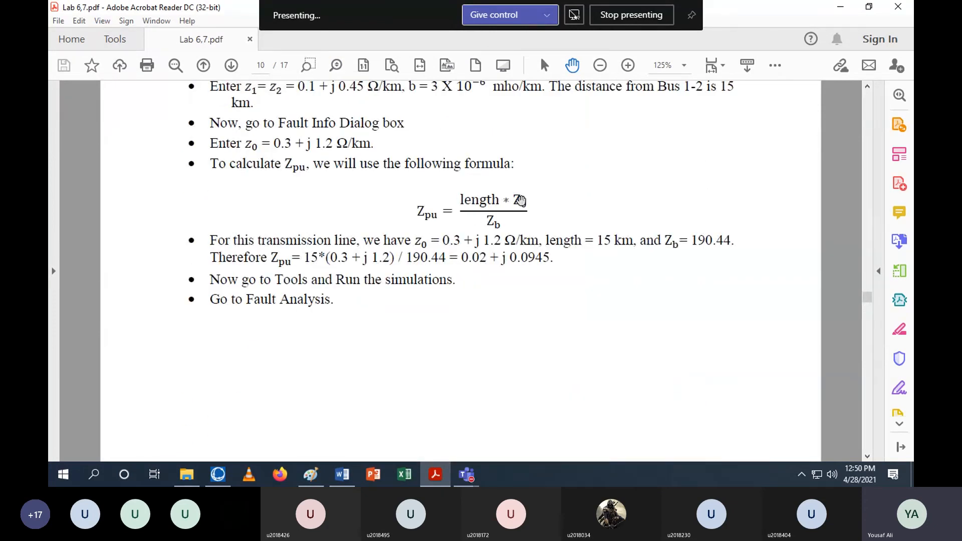
{"action": "scroll", "coordinate": [516, 312], "scroll_direction": "down", "scroll_amount": 12}
{"action": "scroll", "coordinate": [516, 312], "scroll_direction": "down", "scroll_amount": 15}
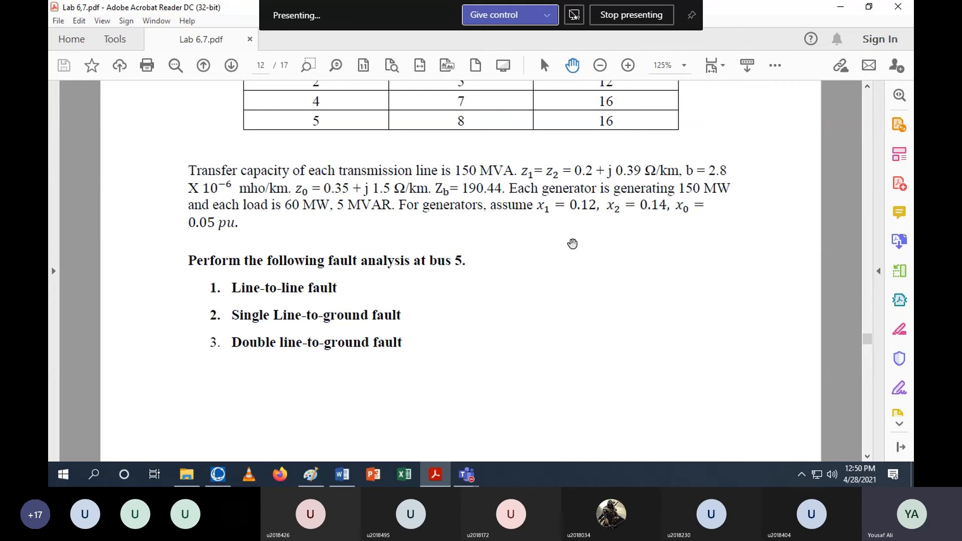
{"action": "scroll", "coordinate": [475, 258], "scroll_direction": "up", "scroll_amount": 10}
{"action": "scroll", "coordinate": [475, 258], "scroll_direction": "up", "scroll_amount": 3}
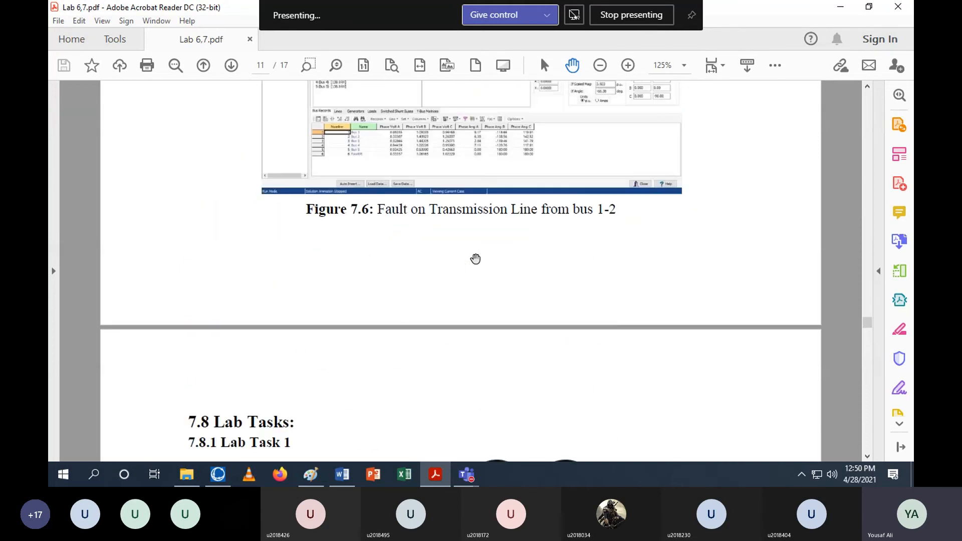
{"action": "scroll", "coordinate": [475, 258], "scroll_direction": "down", "scroll_amount": 13}
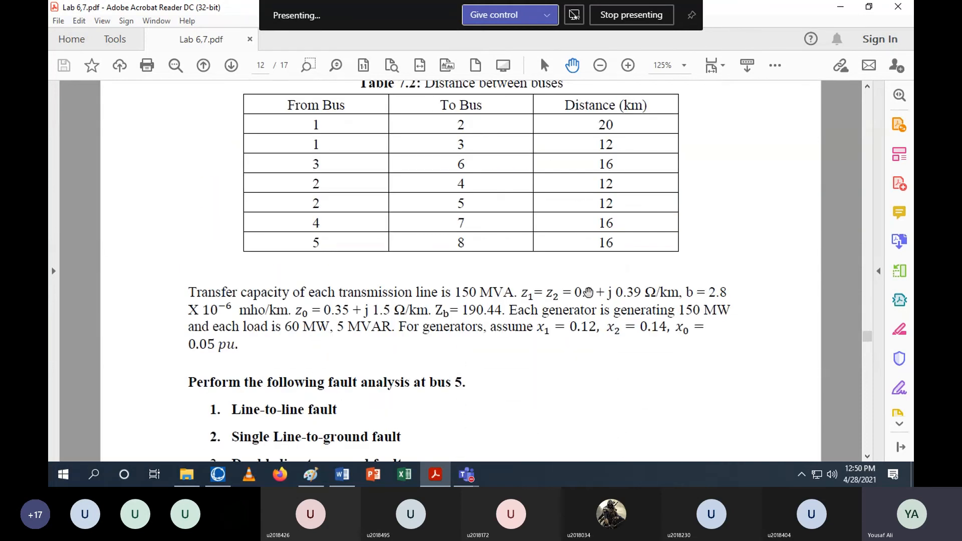
Compare the impedance table in the calculations document with the manual's distance table between buses
{"action": "left_click", "coordinate": [850, 11]}
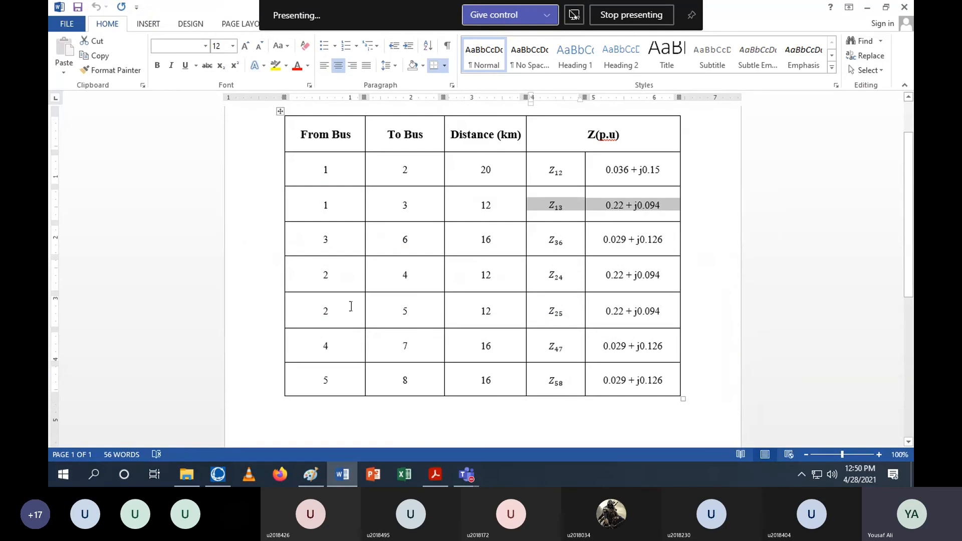
{"action": "left_click", "coordinate": [668, 251]}
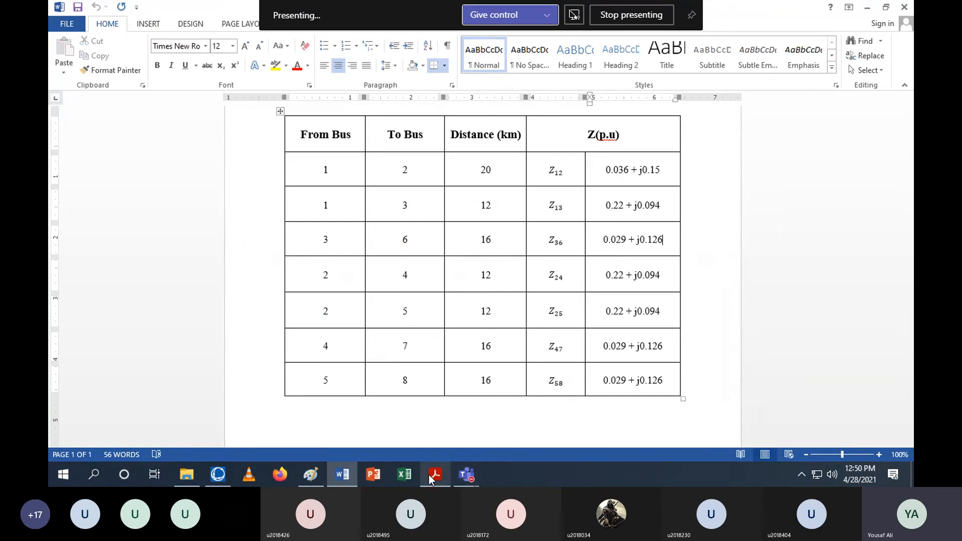
{"action": "left_click", "coordinate": [436, 416]}
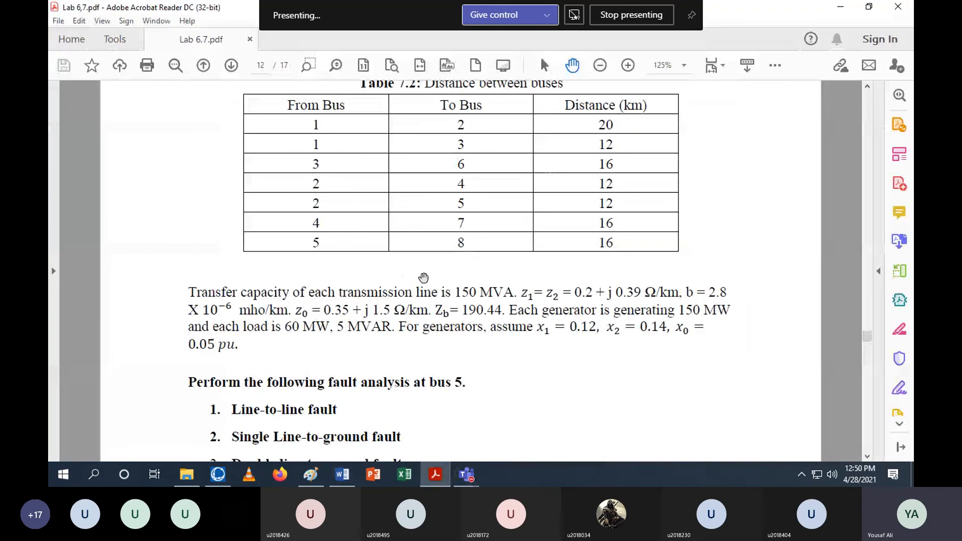
{"action": "scroll", "coordinate": [428, 277], "scroll_direction": "down", "scroll_amount": 6}
{"action": "scroll", "coordinate": [431, 277], "scroll_direction": "up", "scroll_amount": 6}
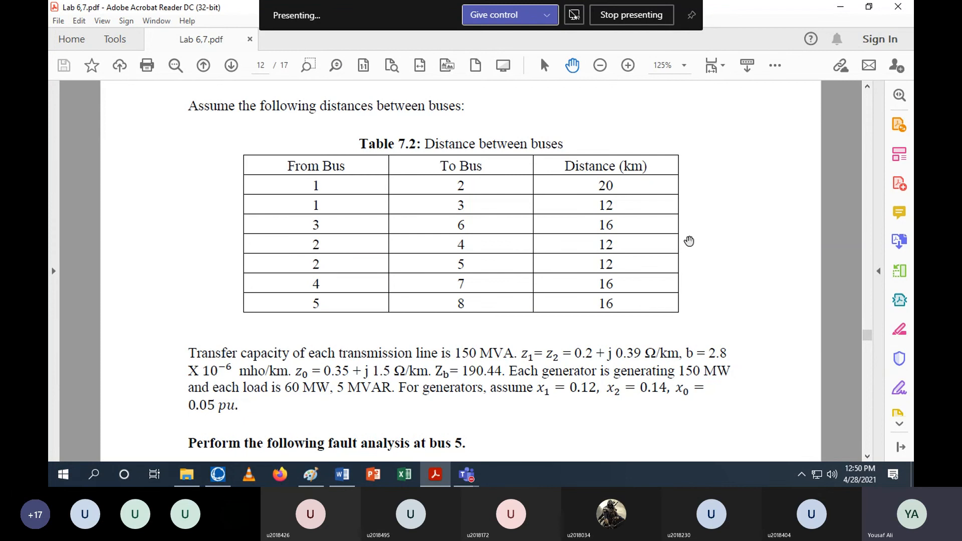
{"action": "key", "text": "alt+Tab"}
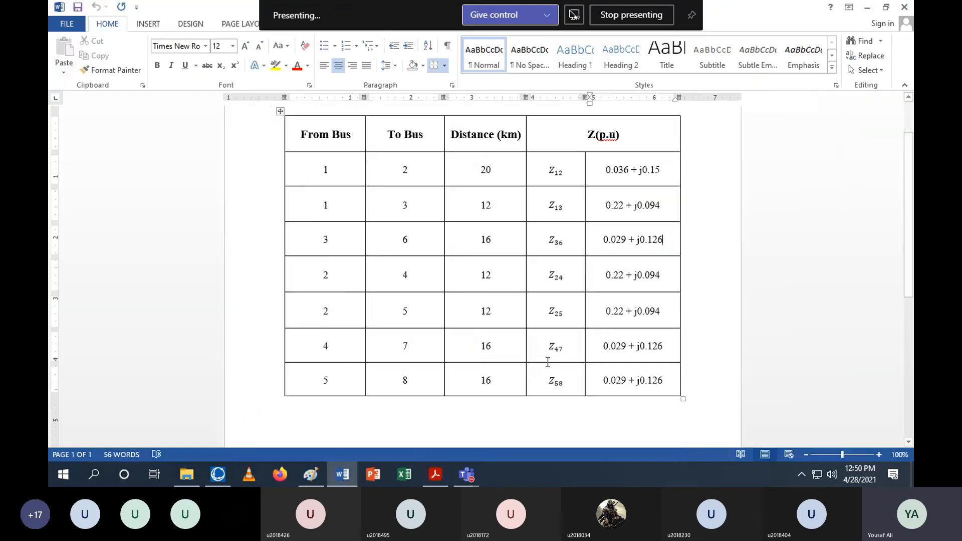
Switch to the Teams meeting and open the participant list options
{"action": "mouse_move", "coordinate": [476, 475]}
{"action": "left_click", "coordinate": [496, 406]}
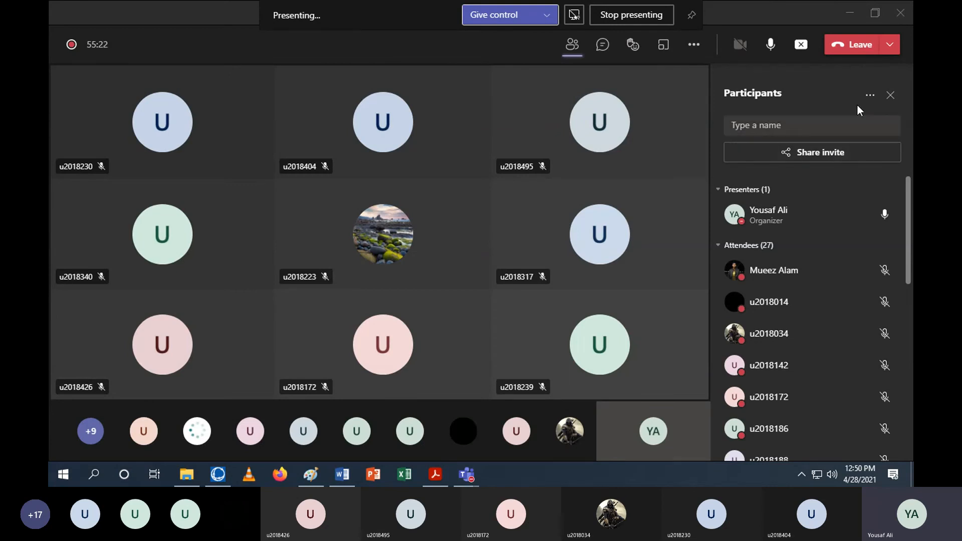
{"action": "left_click", "coordinate": [869, 96]}
{"action": "left_click", "coordinate": [808, 161]}
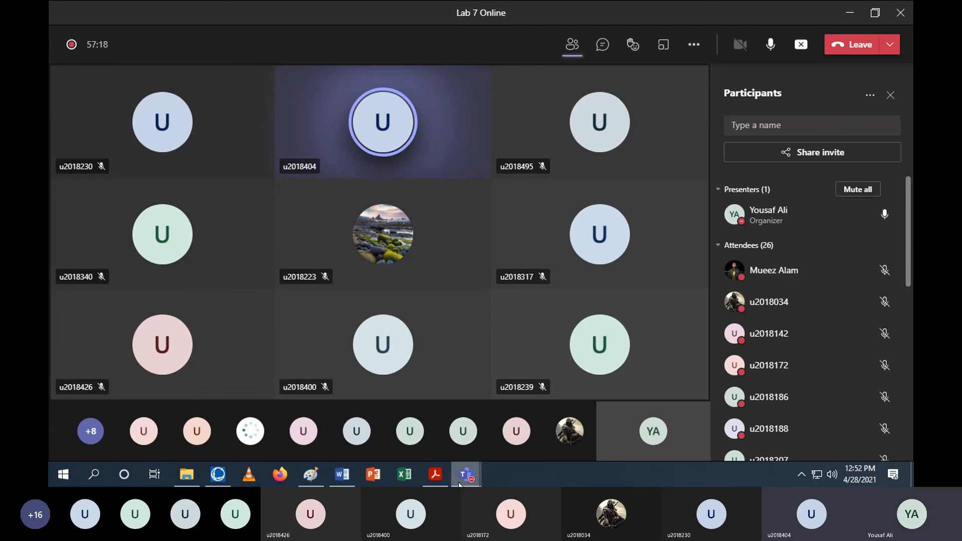
Return to the lab manual and review the Task 1 figure, fault analysis list and line-to-line fault table
{"action": "left_click", "coordinate": [436, 474]}
{"action": "scroll", "coordinate": [469, 191], "scroll_direction": "down", "scroll_amount": 5}
{"action": "scroll", "coordinate": [470, 200], "scroll_direction": "down", "scroll_amount": 3}
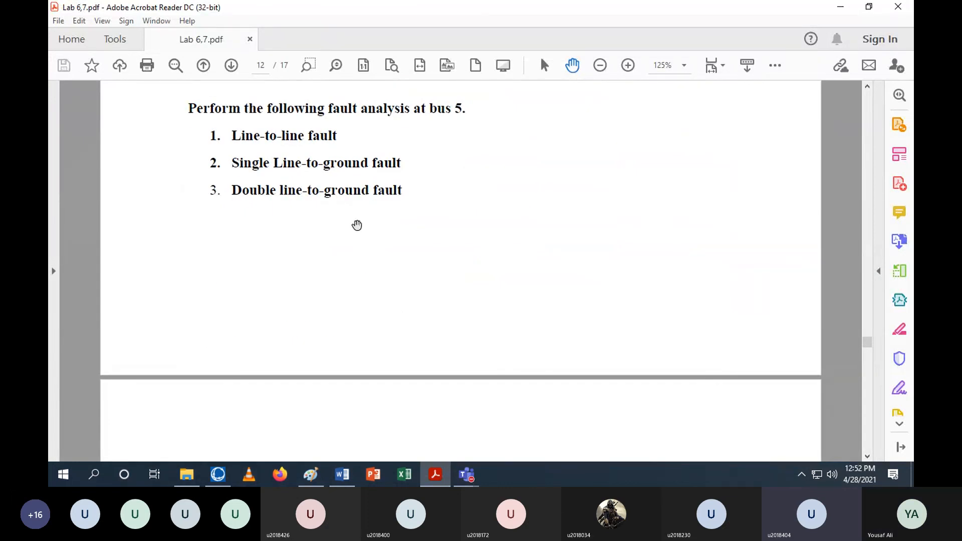
{"action": "scroll", "coordinate": [357, 224], "scroll_direction": "up", "scroll_amount": 1}
{"action": "scroll", "coordinate": [356, 245], "scroll_direction": "up", "scroll_amount": 1}
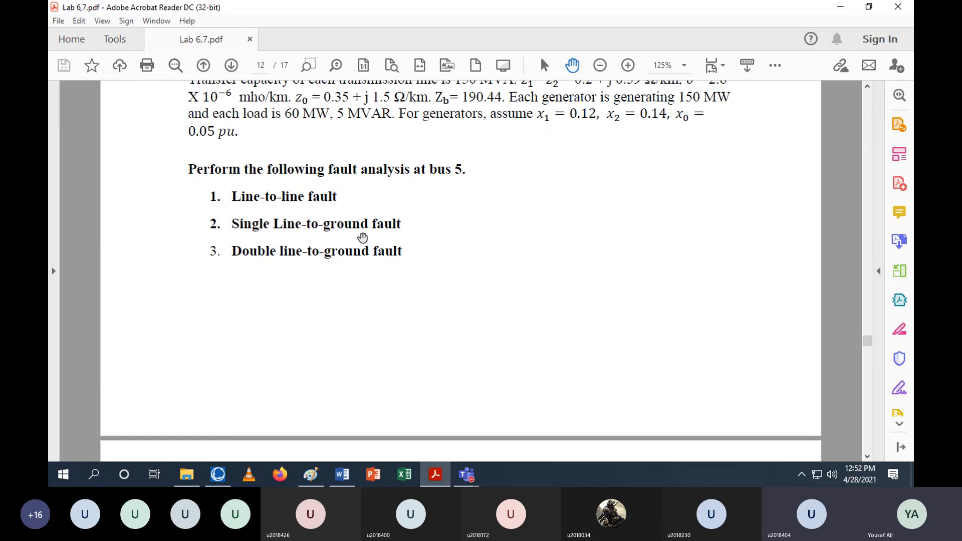
{"action": "scroll", "coordinate": [362, 238], "scroll_direction": "up", "scroll_amount": 1}
{"action": "scroll", "coordinate": [364, 237], "scroll_direction": "up", "scroll_amount": 2}
{"action": "scroll", "coordinate": [364, 237], "scroll_direction": "down", "scroll_amount": 1}
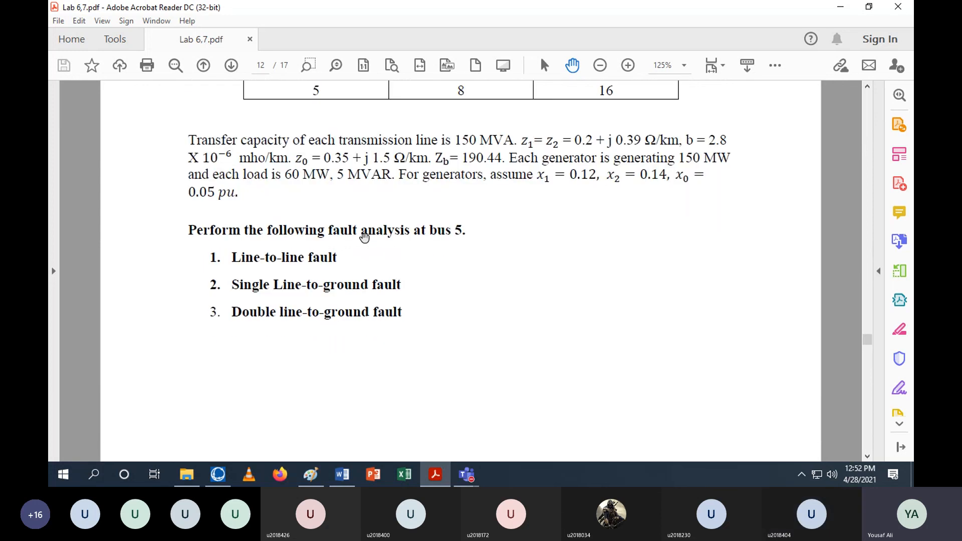
{"action": "scroll", "coordinate": [365, 238], "scroll_direction": "up", "scroll_amount": 10}
{"action": "scroll", "coordinate": [365, 238], "scroll_direction": "up", "scroll_amount": 9}
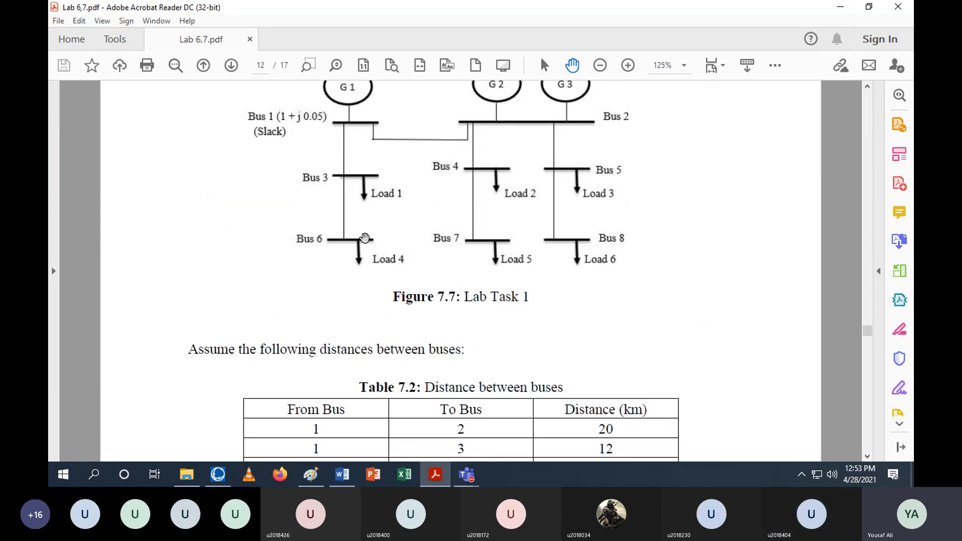
{"action": "scroll", "coordinate": [365, 237], "scroll_direction": "down", "scroll_amount": 20}
{"action": "scroll", "coordinate": [365, 238], "scroll_direction": "down", "scroll_amount": 9}
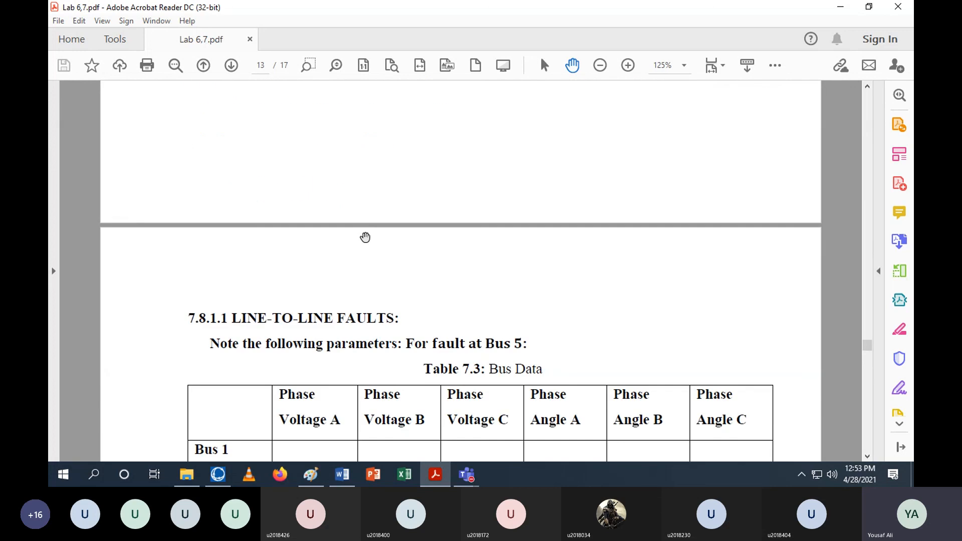
{"action": "scroll", "coordinate": [346, 270], "scroll_direction": "down", "scroll_amount": 11}
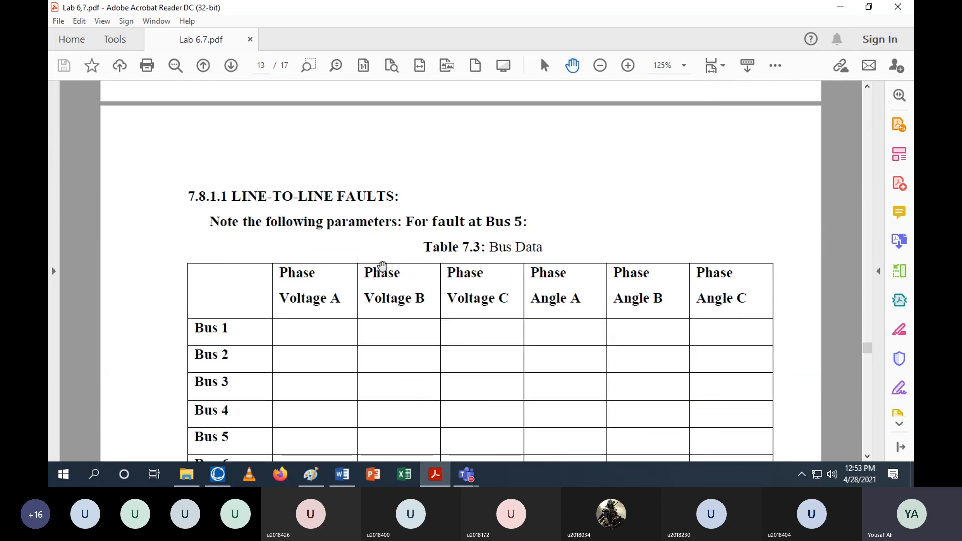
{"action": "scroll", "coordinate": [384, 262], "scroll_direction": "up", "scroll_amount": 14}
{"action": "scroll", "coordinate": [383, 262], "scroll_direction": "up", "scroll_amount": 10}
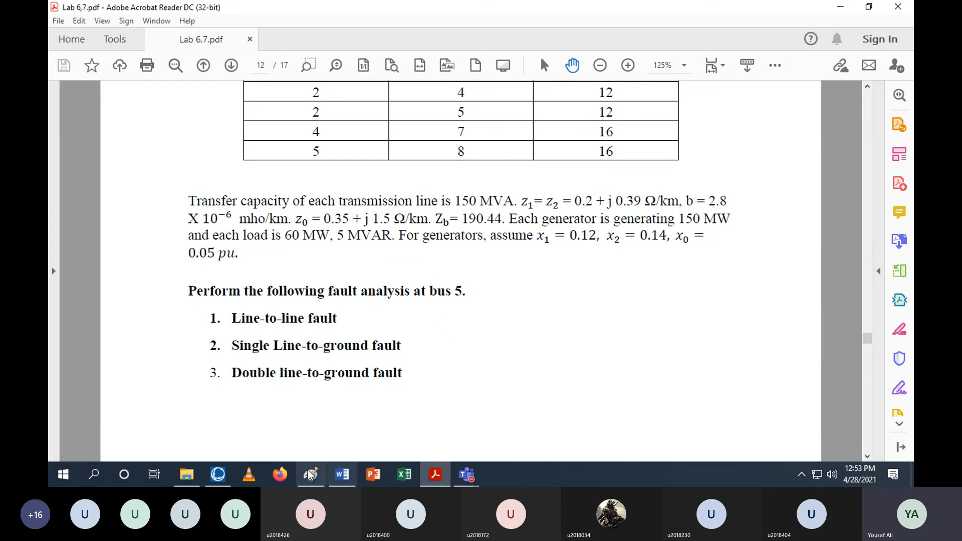
Reopen Fault Analysis in PowerWorld, maximize it, and calculate a single line-to-ground bus fault at Bus 5
{"action": "left_click", "coordinate": [221, 478]}
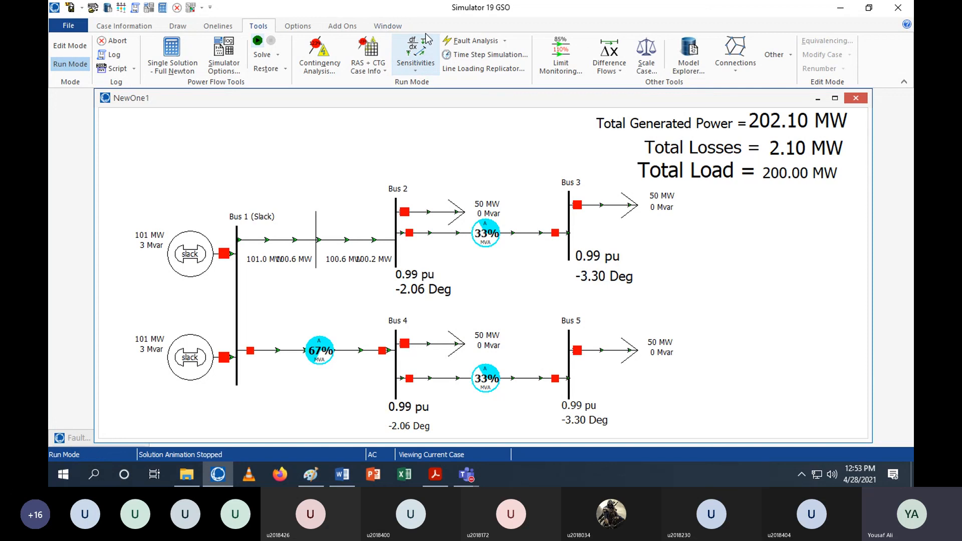
{"action": "left_click", "coordinate": [470, 40]}
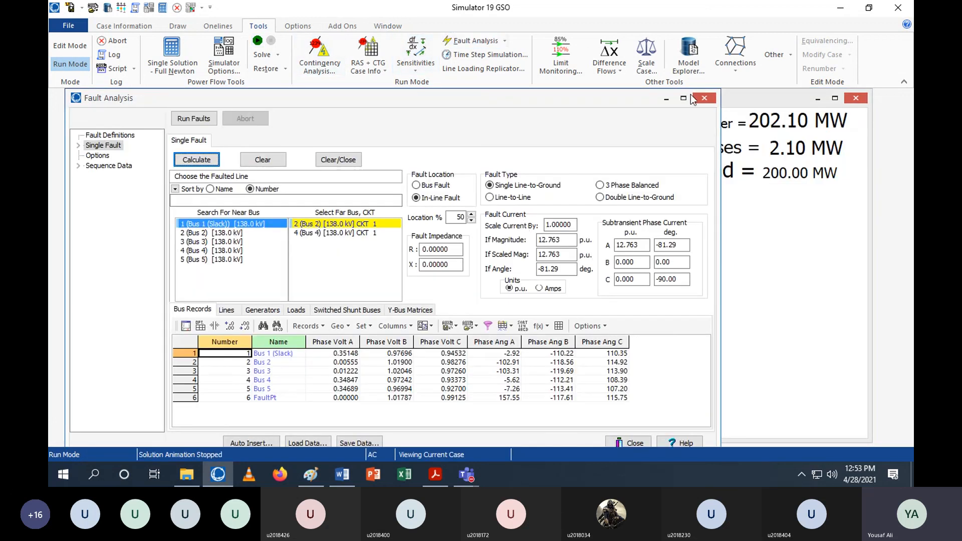
{"action": "left_click", "coordinate": [683, 98]}
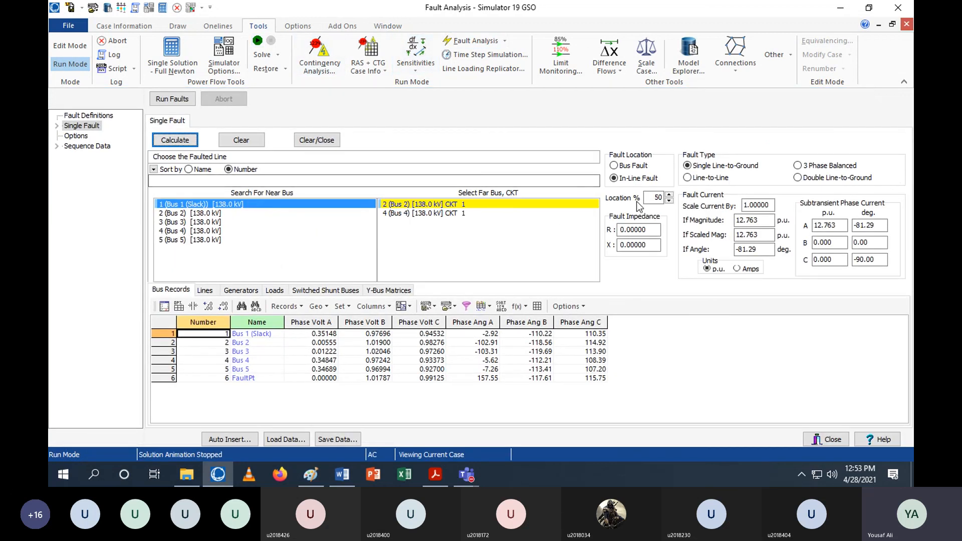
{"action": "left_click", "coordinate": [632, 167]}
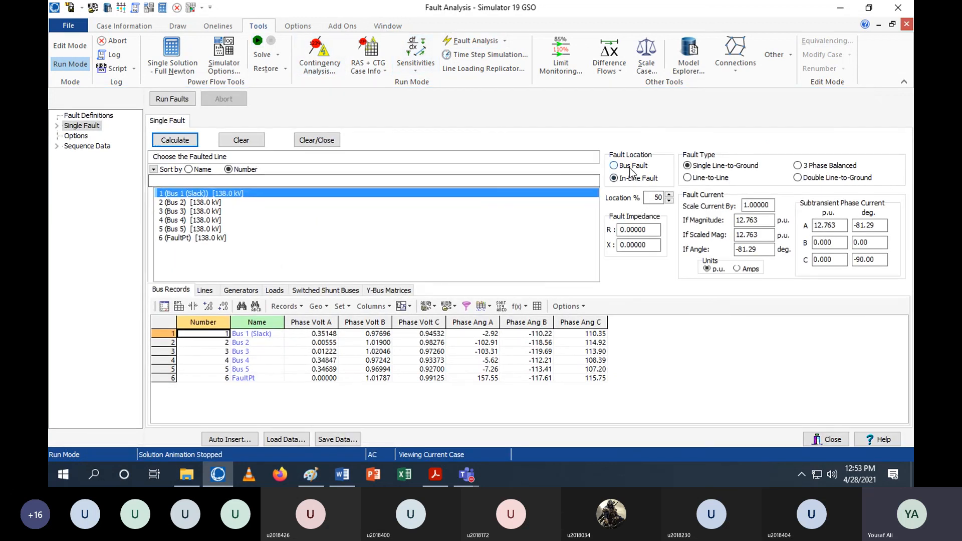
{"action": "left_click", "coordinate": [183, 229]}
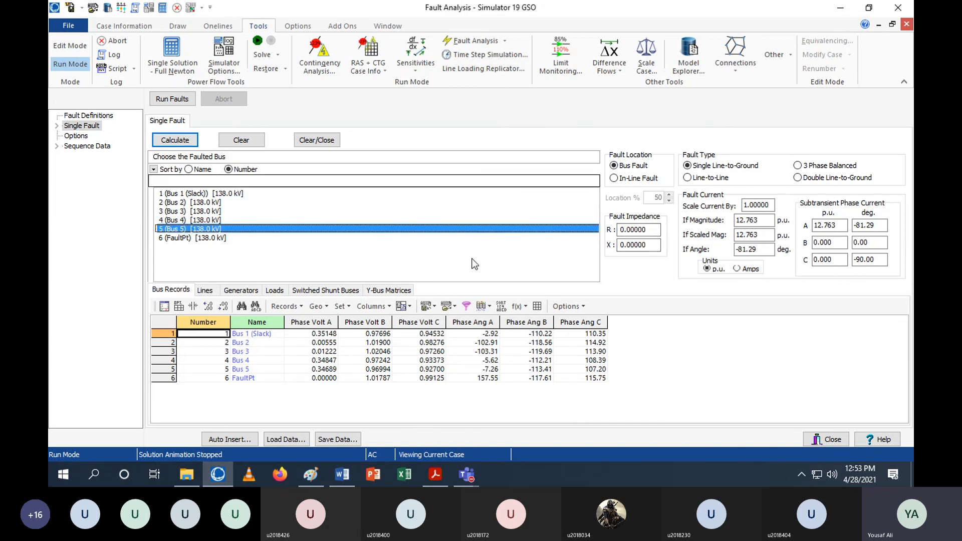
{"action": "left_click", "coordinate": [188, 140]}
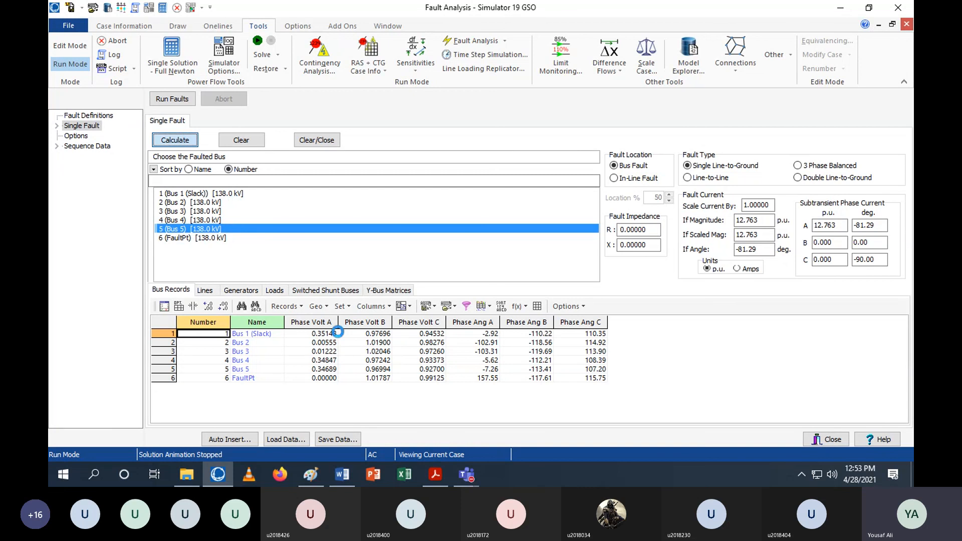
Minimize the simulator and scroll the lab manual to the fault data tables for Bus 5
{"action": "left_click", "coordinate": [842, 8]}
{"action": "scroll", "coordinate": [426, 315], "scroll_direction": "down", "scroll_amount": 10}
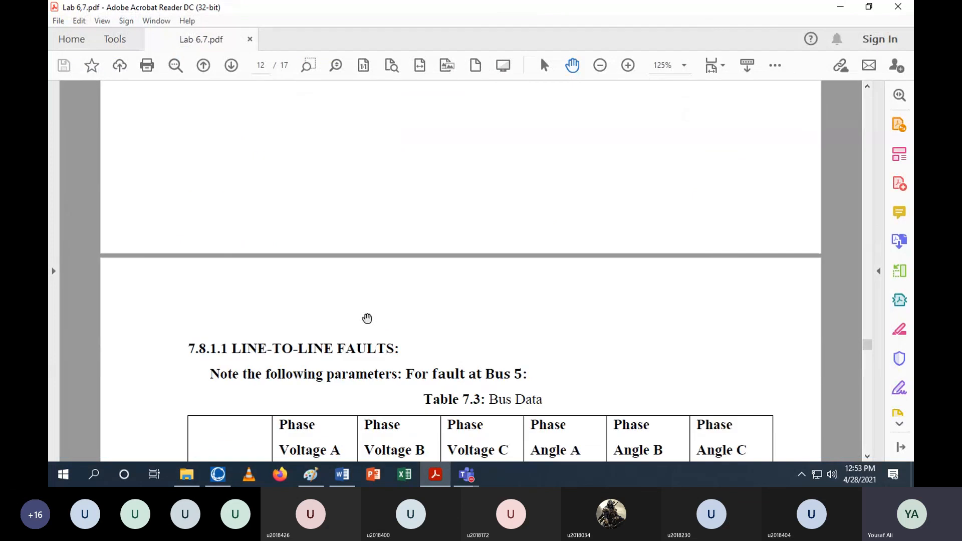
{"action": "scroll", "coordinate": [320, 311], "scroll_direction": "down", "scroll_amount": 20}
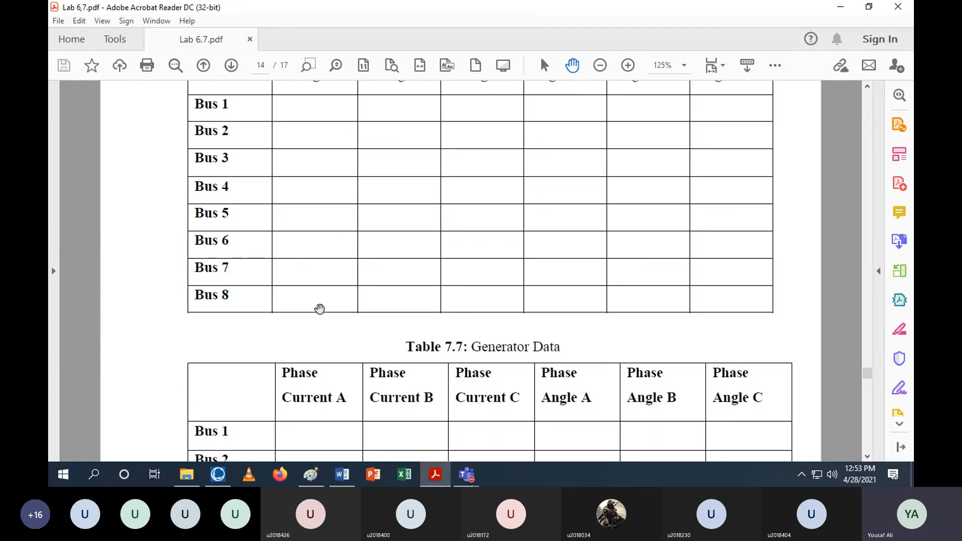
{"action": "scroll", "coordinate": [320, 309], "scroll_direction": "down", "scroll_amount": 4}
{"action": "scroll", "coordinate": [319, 308], "scroll_direction": "down", "scroll_amount": 5}
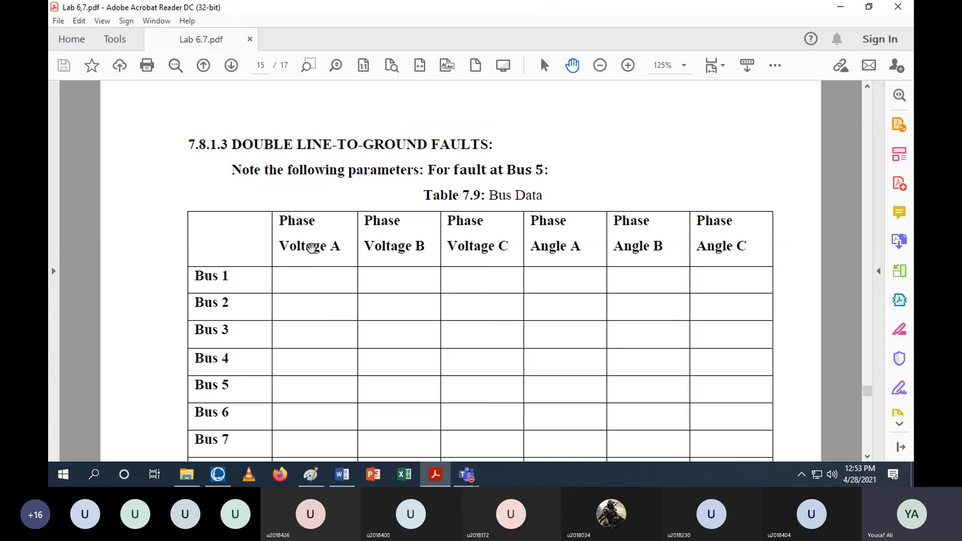
Return to the Fault Analysis window and calculate a double line-to-ground bus fault at Bus 5
{"action": "scroll", "coordinate": [296, 208], "scroll_direction": "up", "scroll_amount": 10}
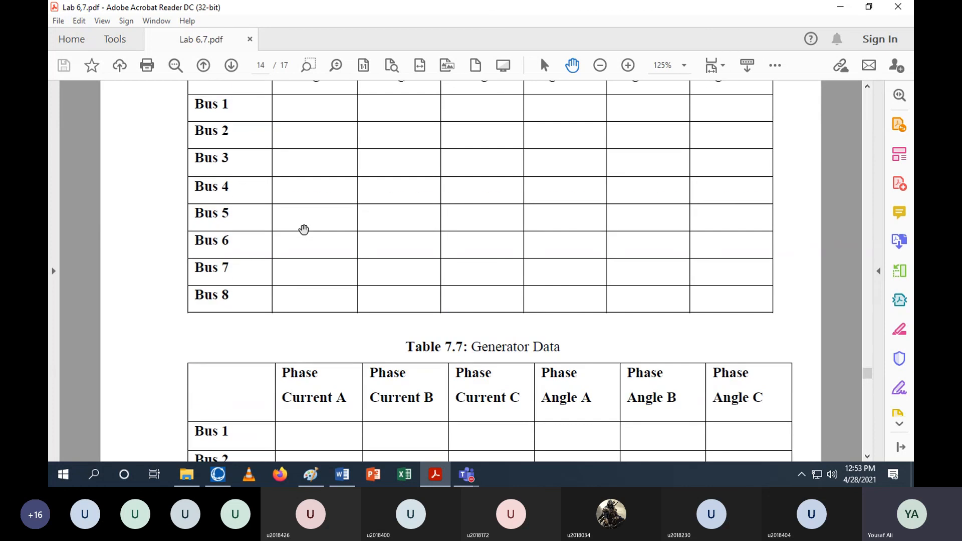
{"action": "left_click", "coordinate": [218, 475]}
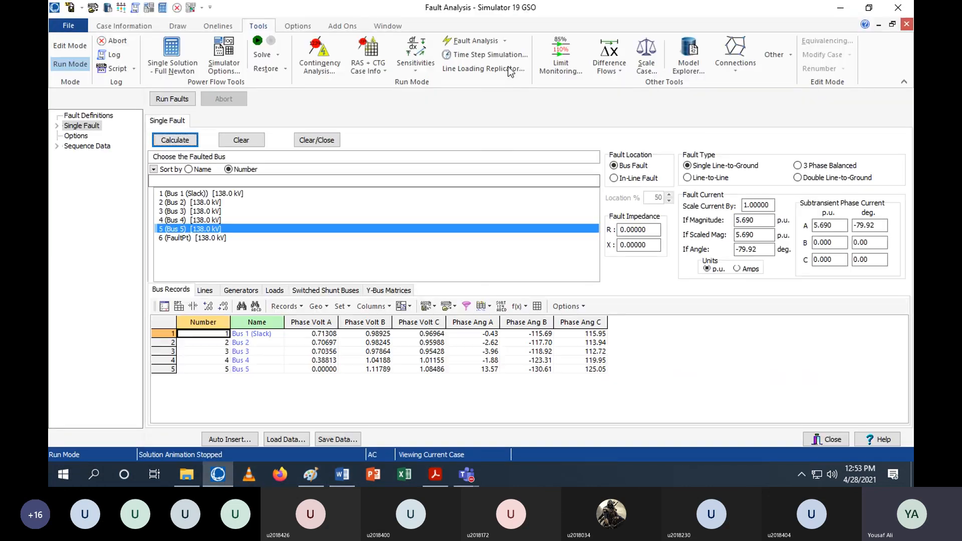
{"action": "left_click", "coordinate": [711, 178]}
{"action": "left_click", "coordinate": [175, 140]}
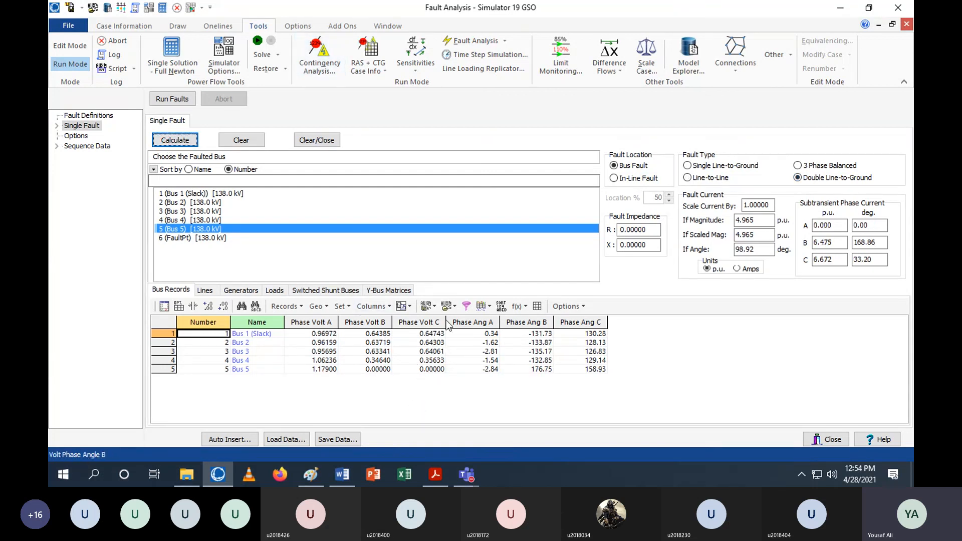
Switch to the lab manual and review the remaining fault data tables, including the Bus 1-2 line fault section
{"action": "left_click", "coordinate": [435, 474]}
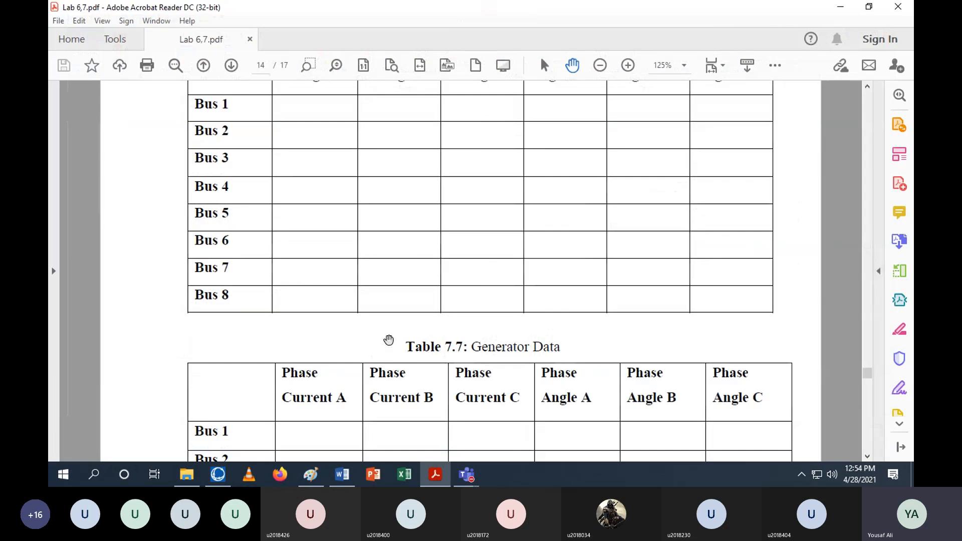
{"action": "scroll", "coordinate": [401, 339], "scroll_direction": "down", "scroll_amount": 5}
{"action": "scroll", "coordinate": [407, 341], "scroll_direction": "down", "scroll_amount": 15}
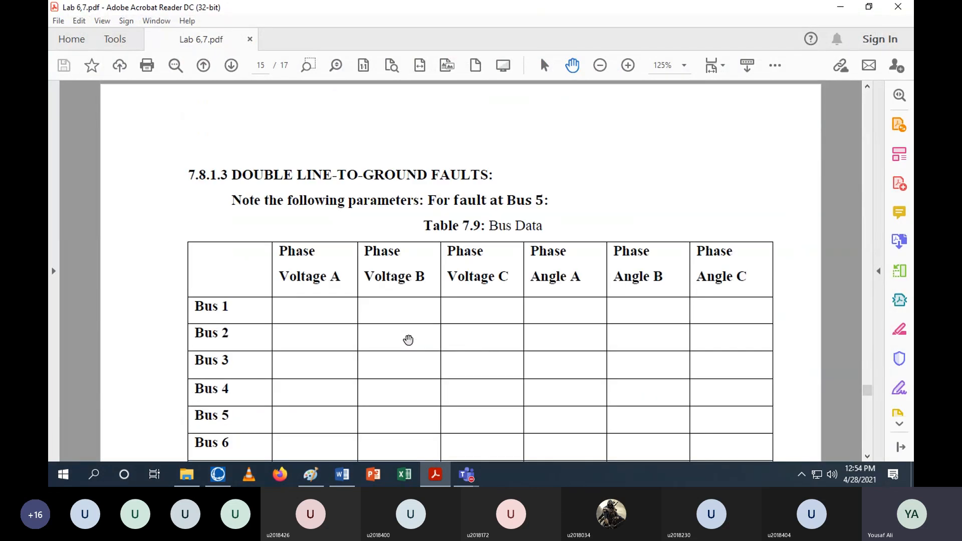
{"action": "scroll", "coordinate": [408, 340], "scroll_direction": "down", "scroll_amount": 12}
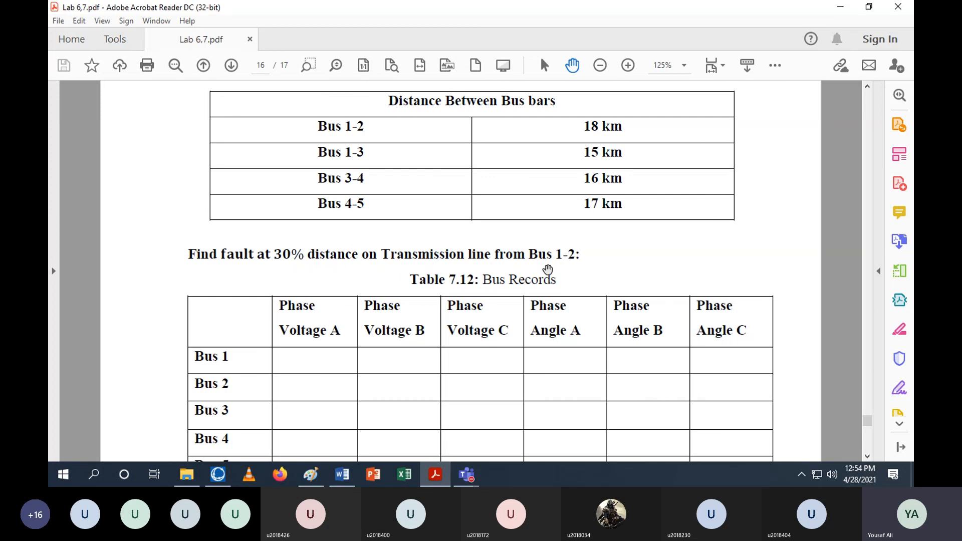
{"action": "scroll", "coordinate": [545, 275], "scroll_direction": "down", "scroll_amount": 15}
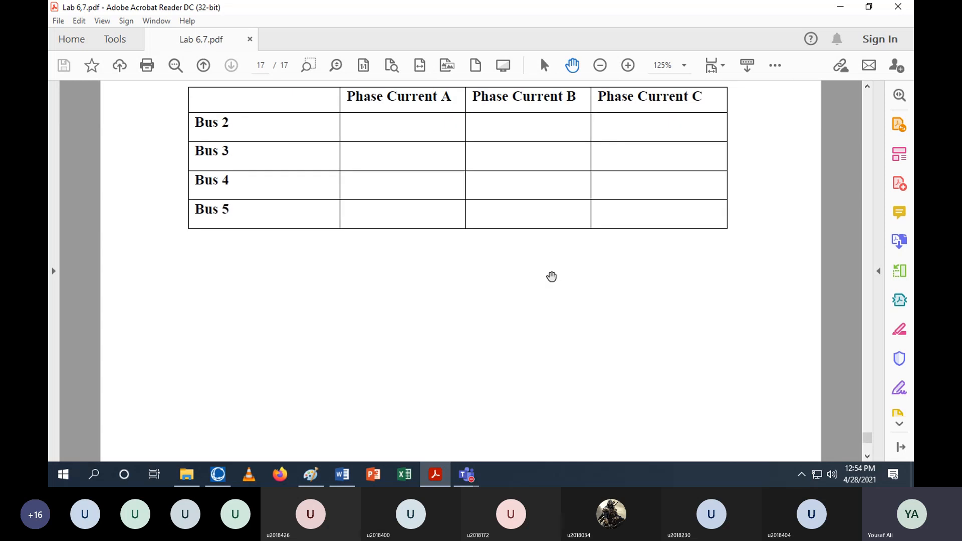
{"action": "scroll", "coordinate": [552, 277], "scroll_direction": "up", "scroll_amount": 15}
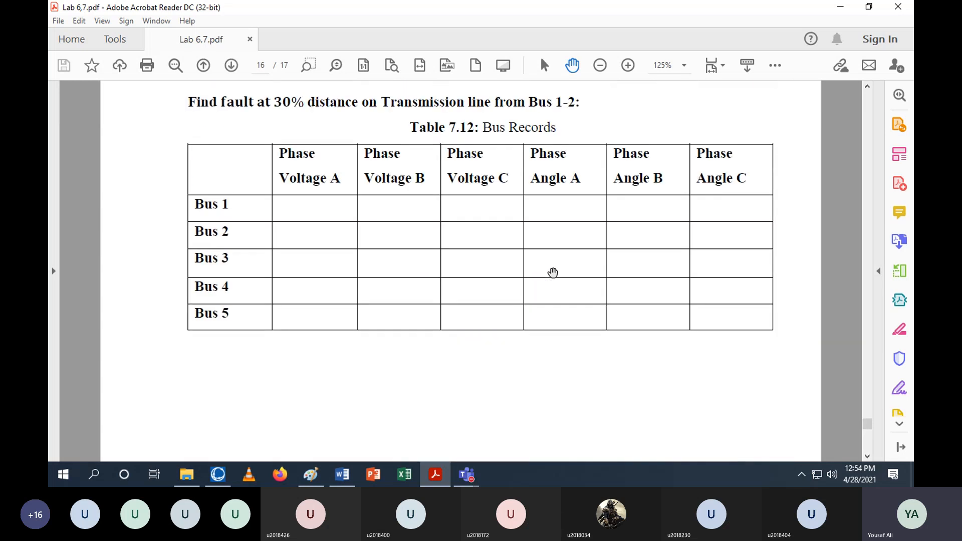
{"action": "scroll", "coordinate": [558, 314], "scroll_direction": "up", "scroll_amount": 4}
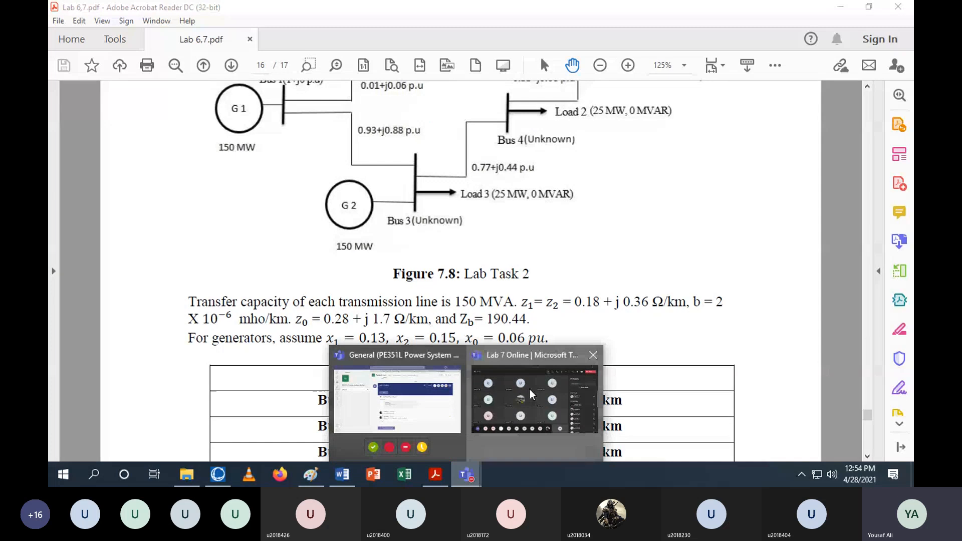
Switch to the Lab 7 Online Teams meeting and open its more-actions menu
{"action": "left_click", "coordinate": [586, 411]}
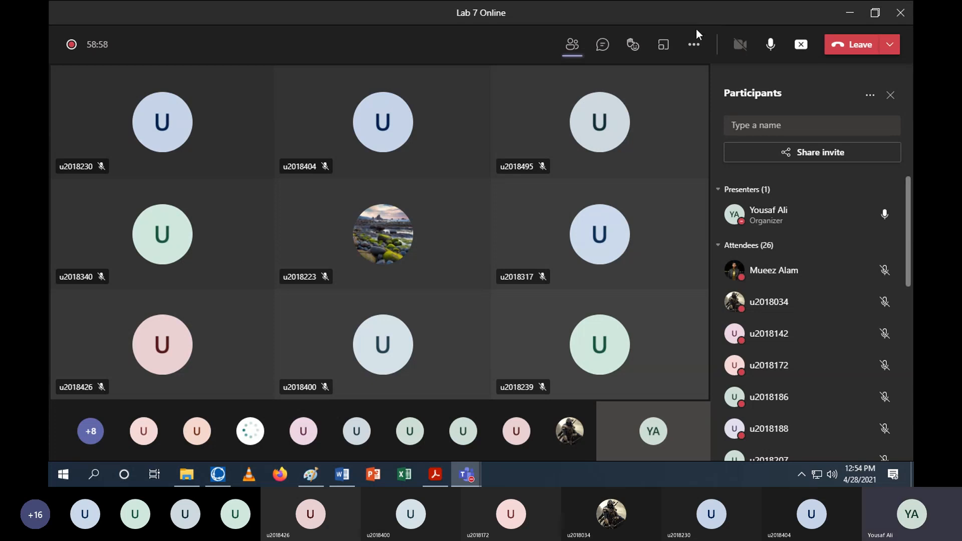
{"action": "left_click", "coordinate": [693, 46]}
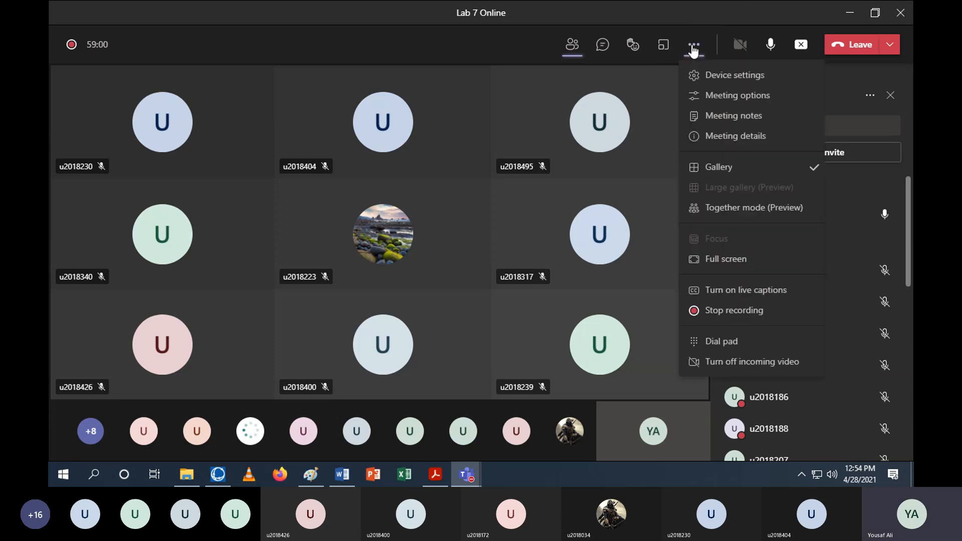